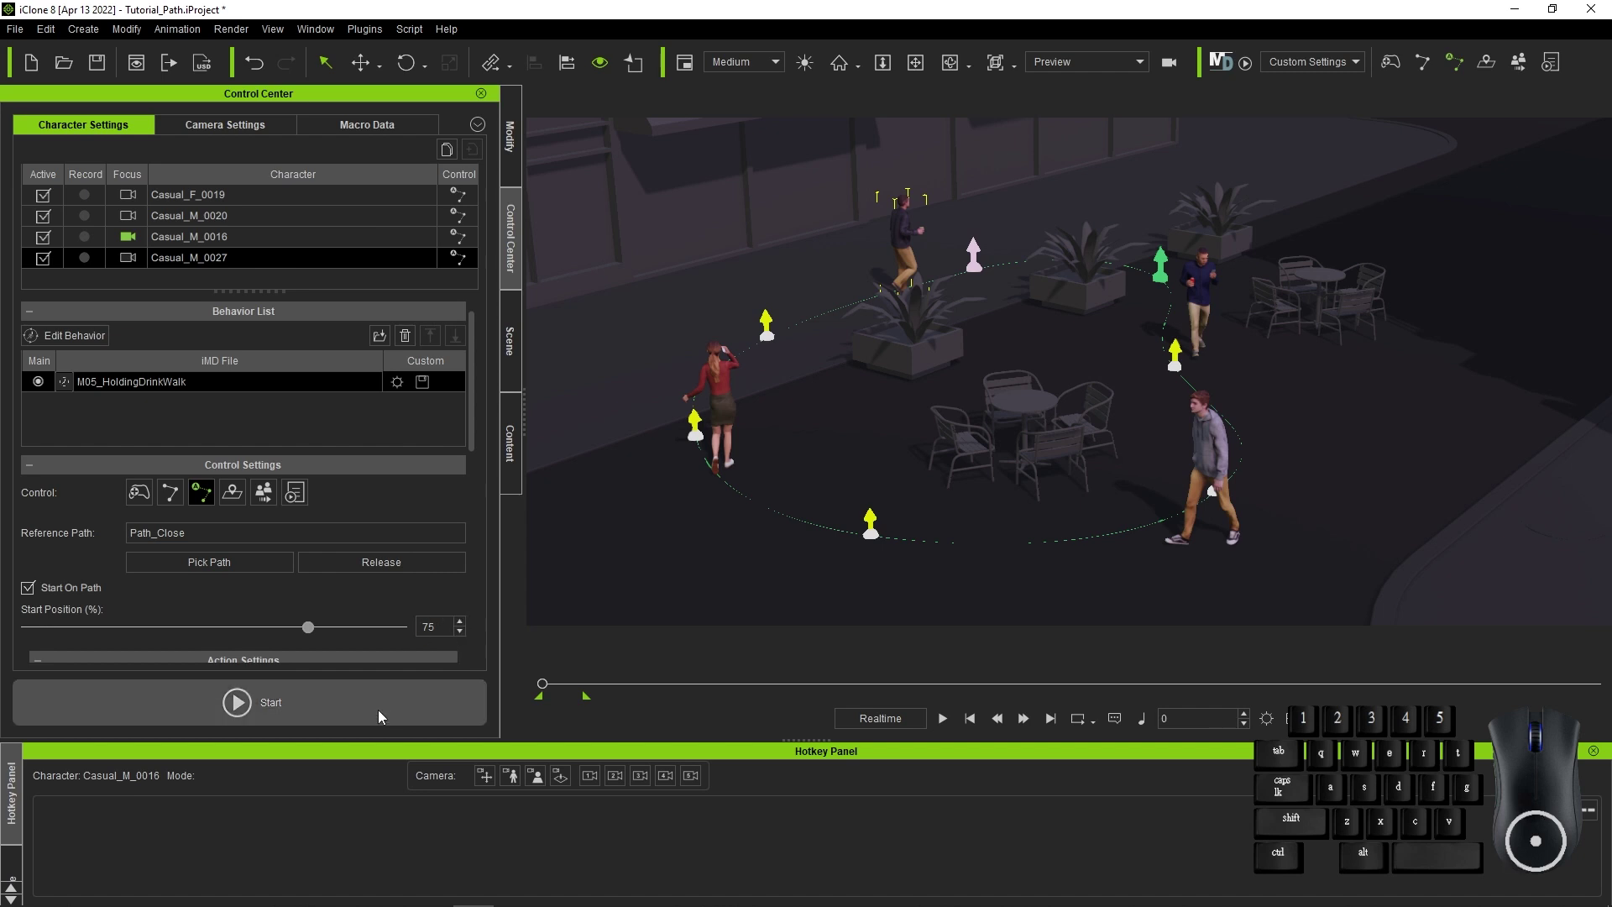
Start the Motion Director preview of the street scene
click(430, 722)
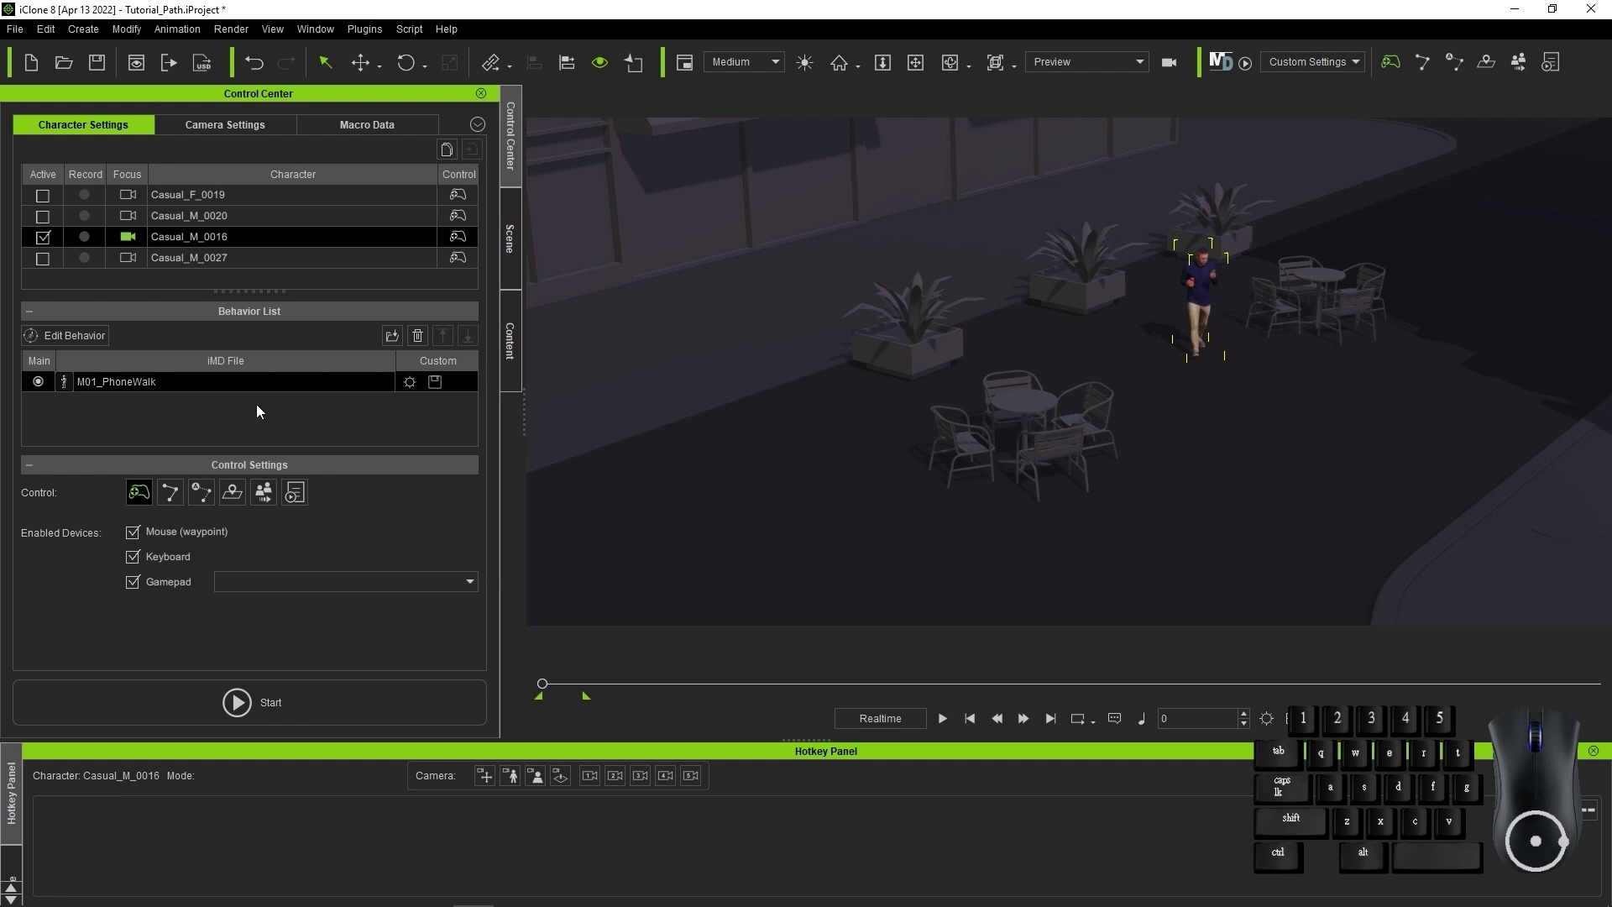
click(510, 351)
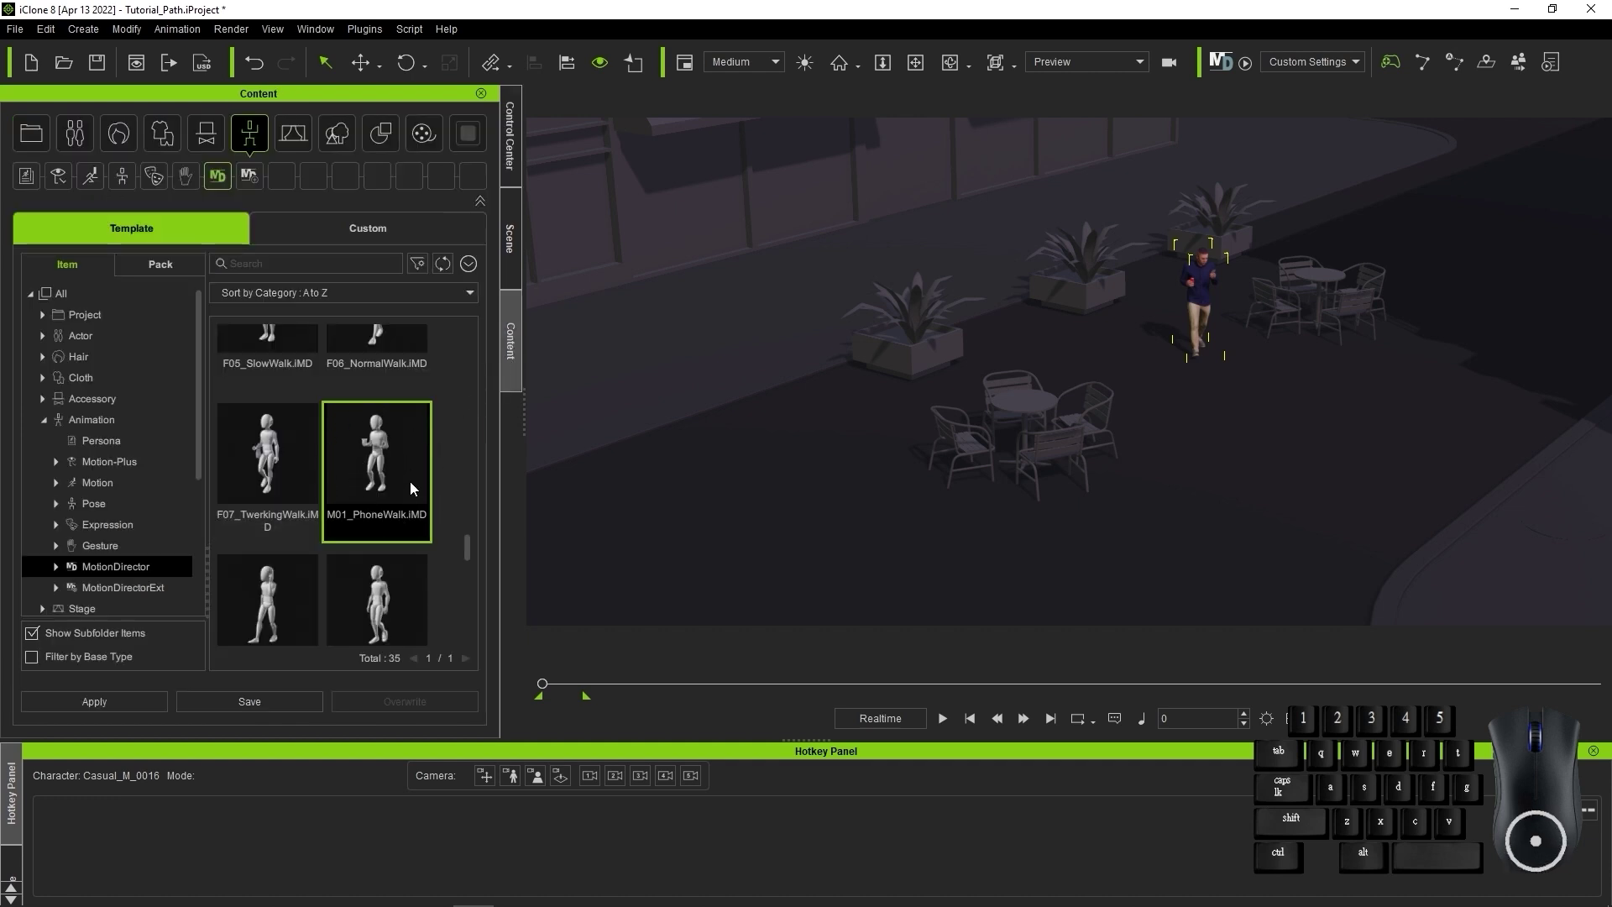
click(508, 159)
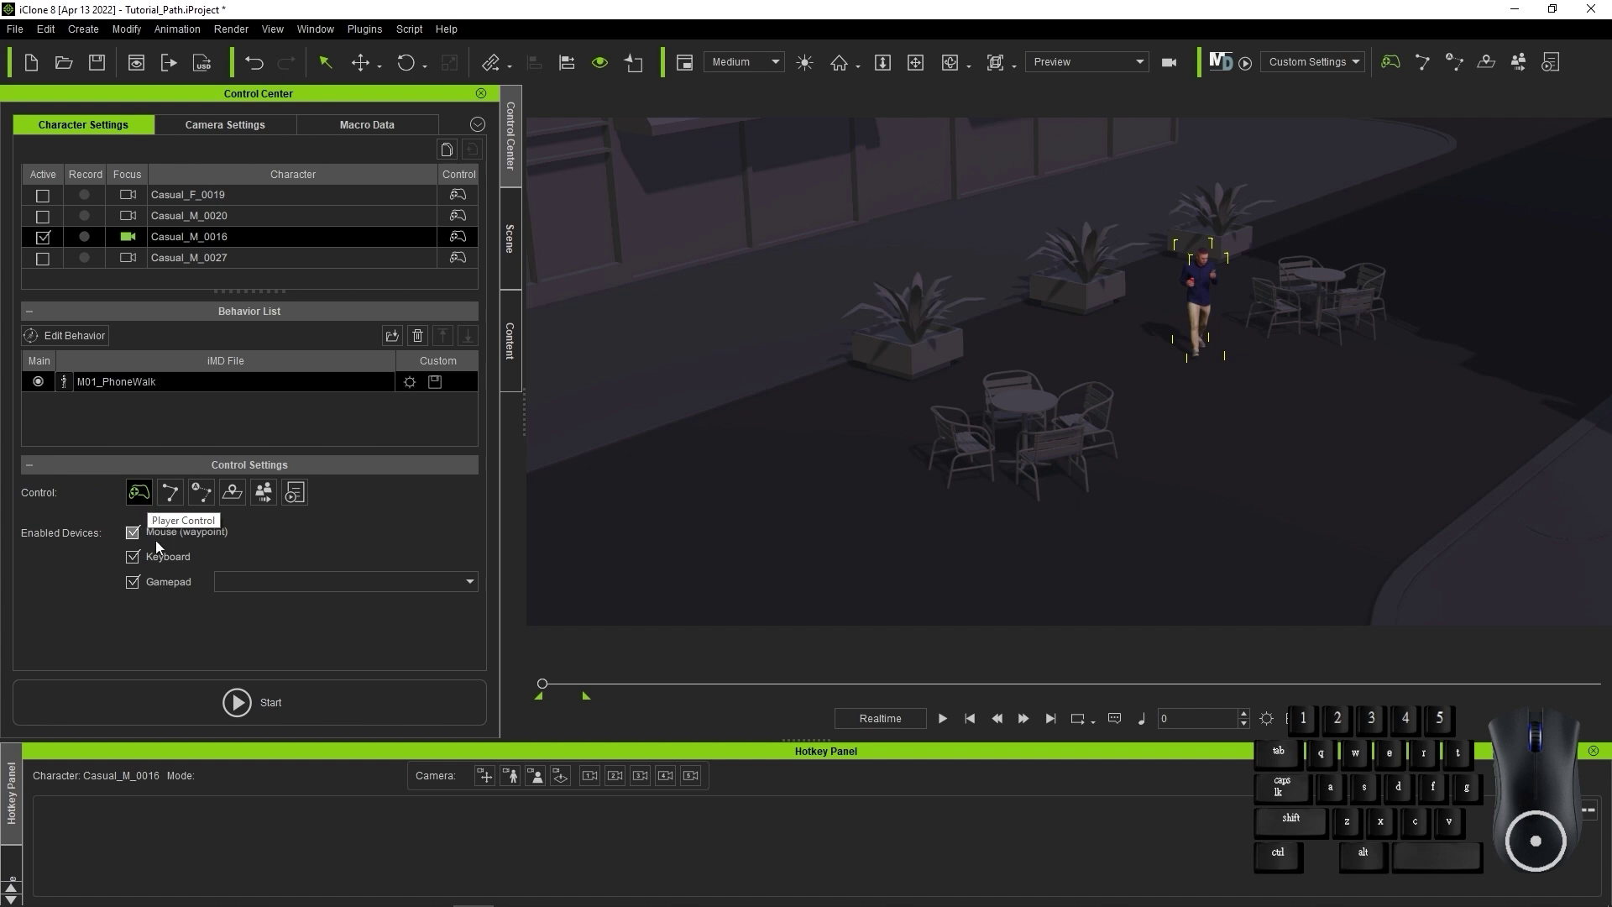
click(418, 713)
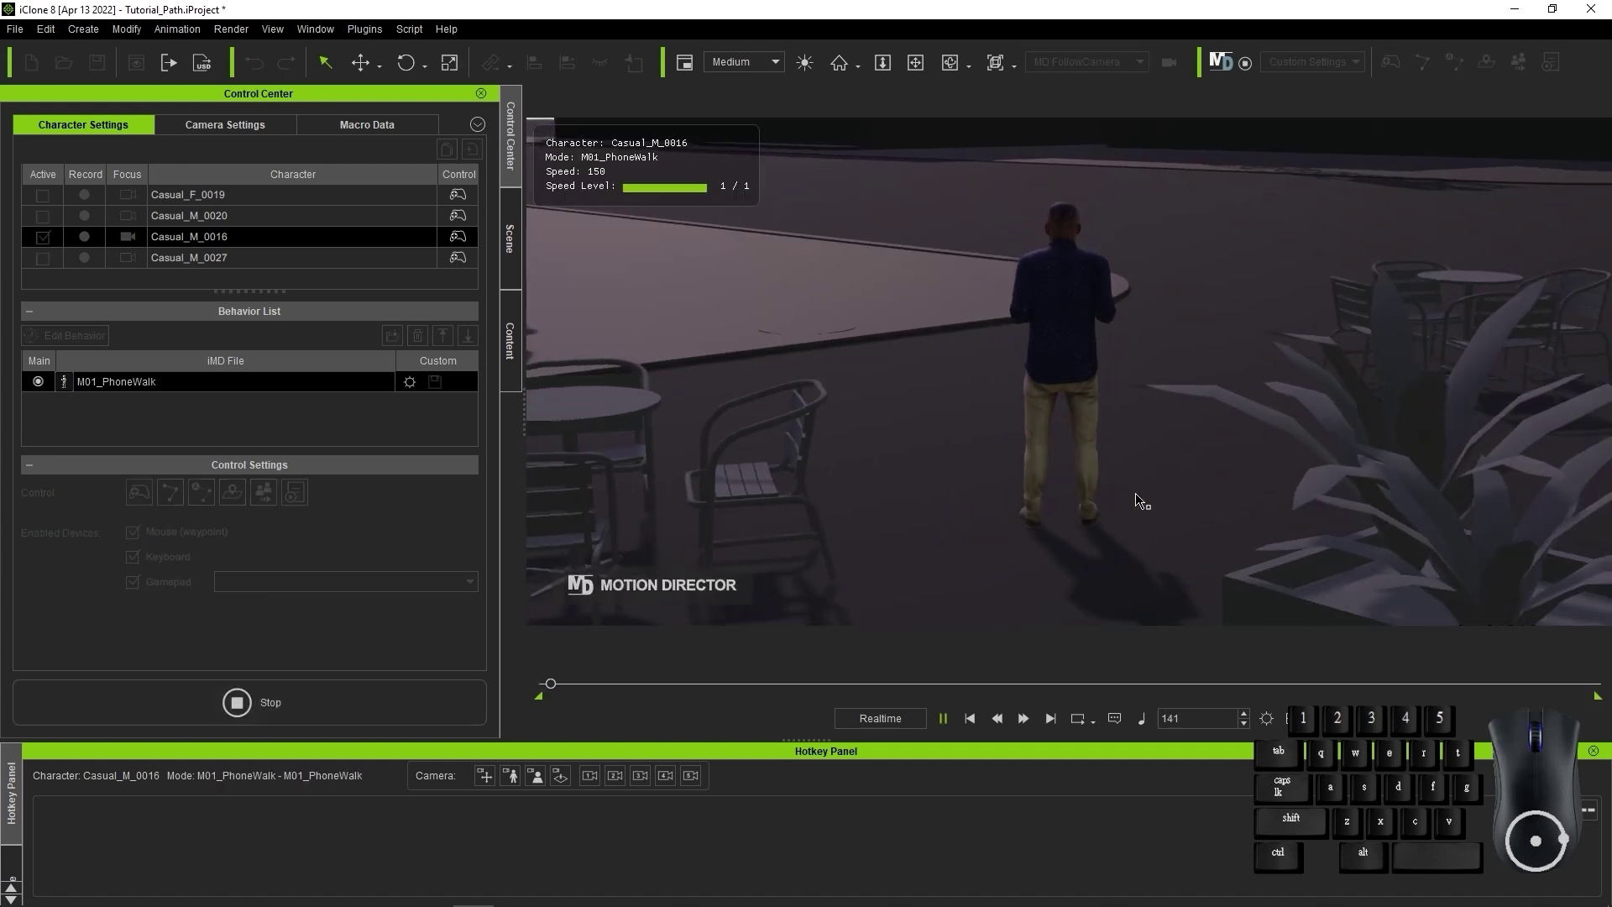
key(w)
right_drag(1073, 521, 1377, 501)
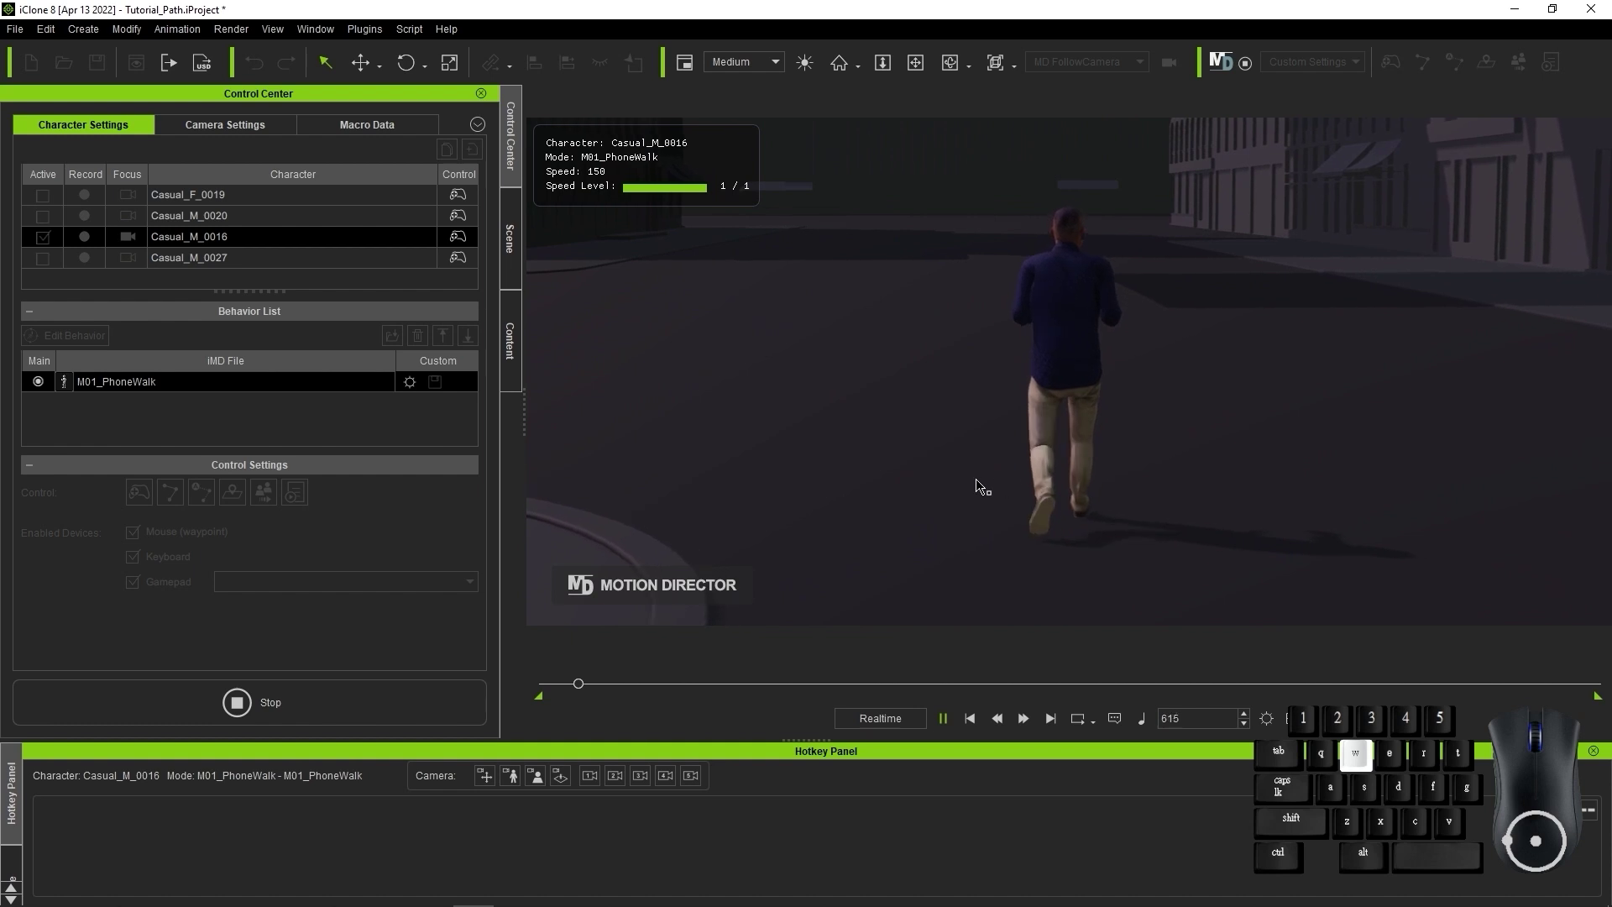
key(a)
key(s)
right_drag(958, 483, 1502, 475)
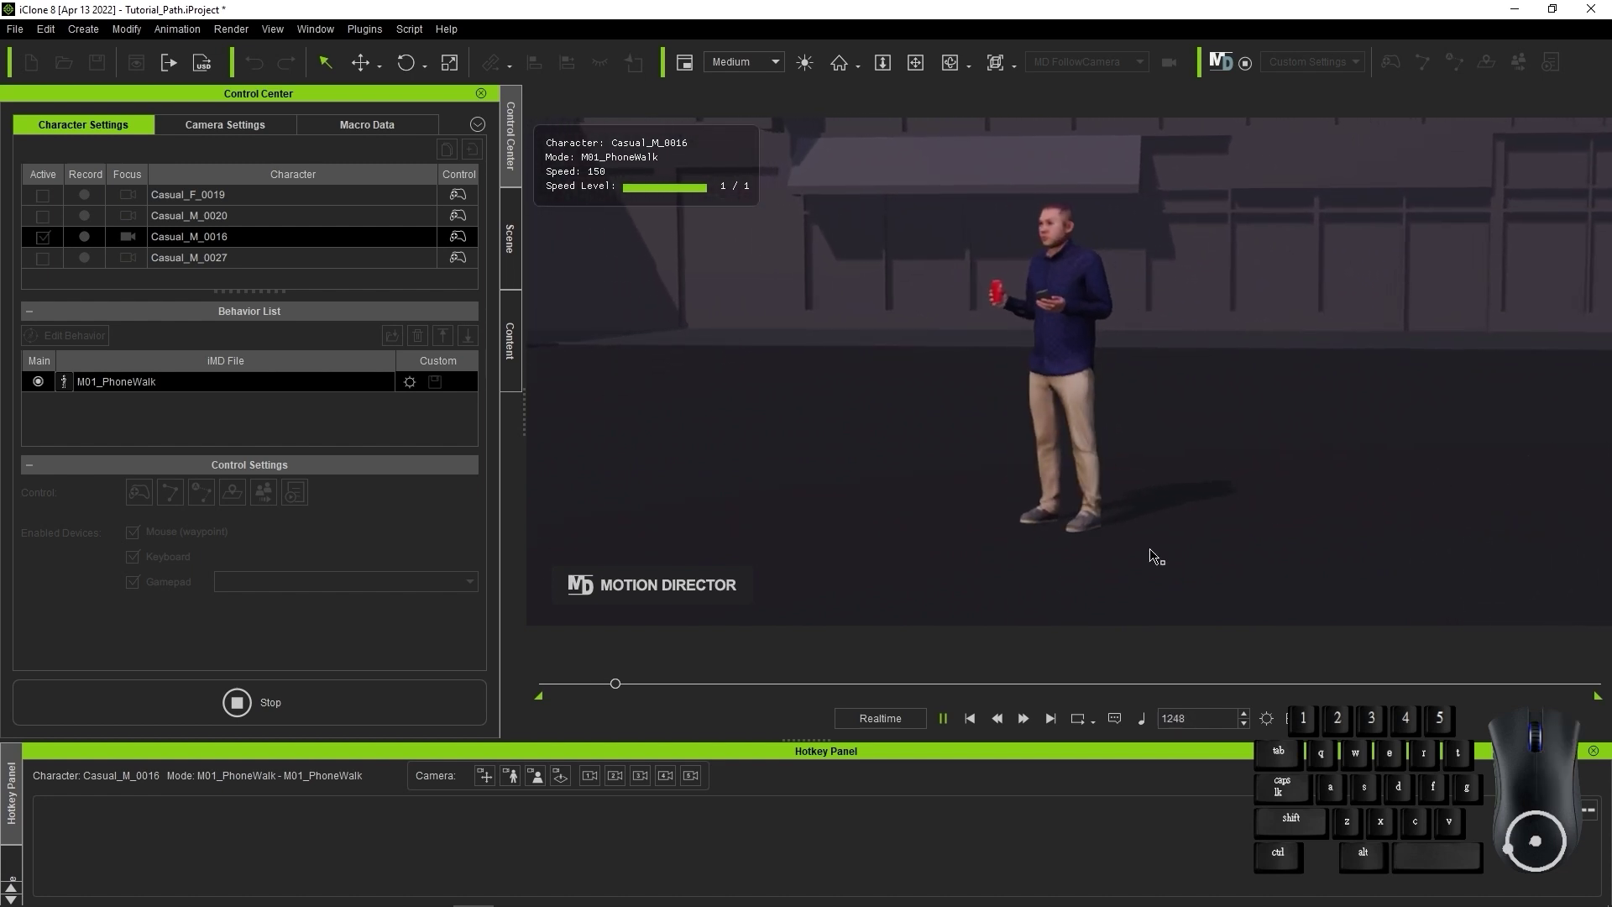
click(452, 710)
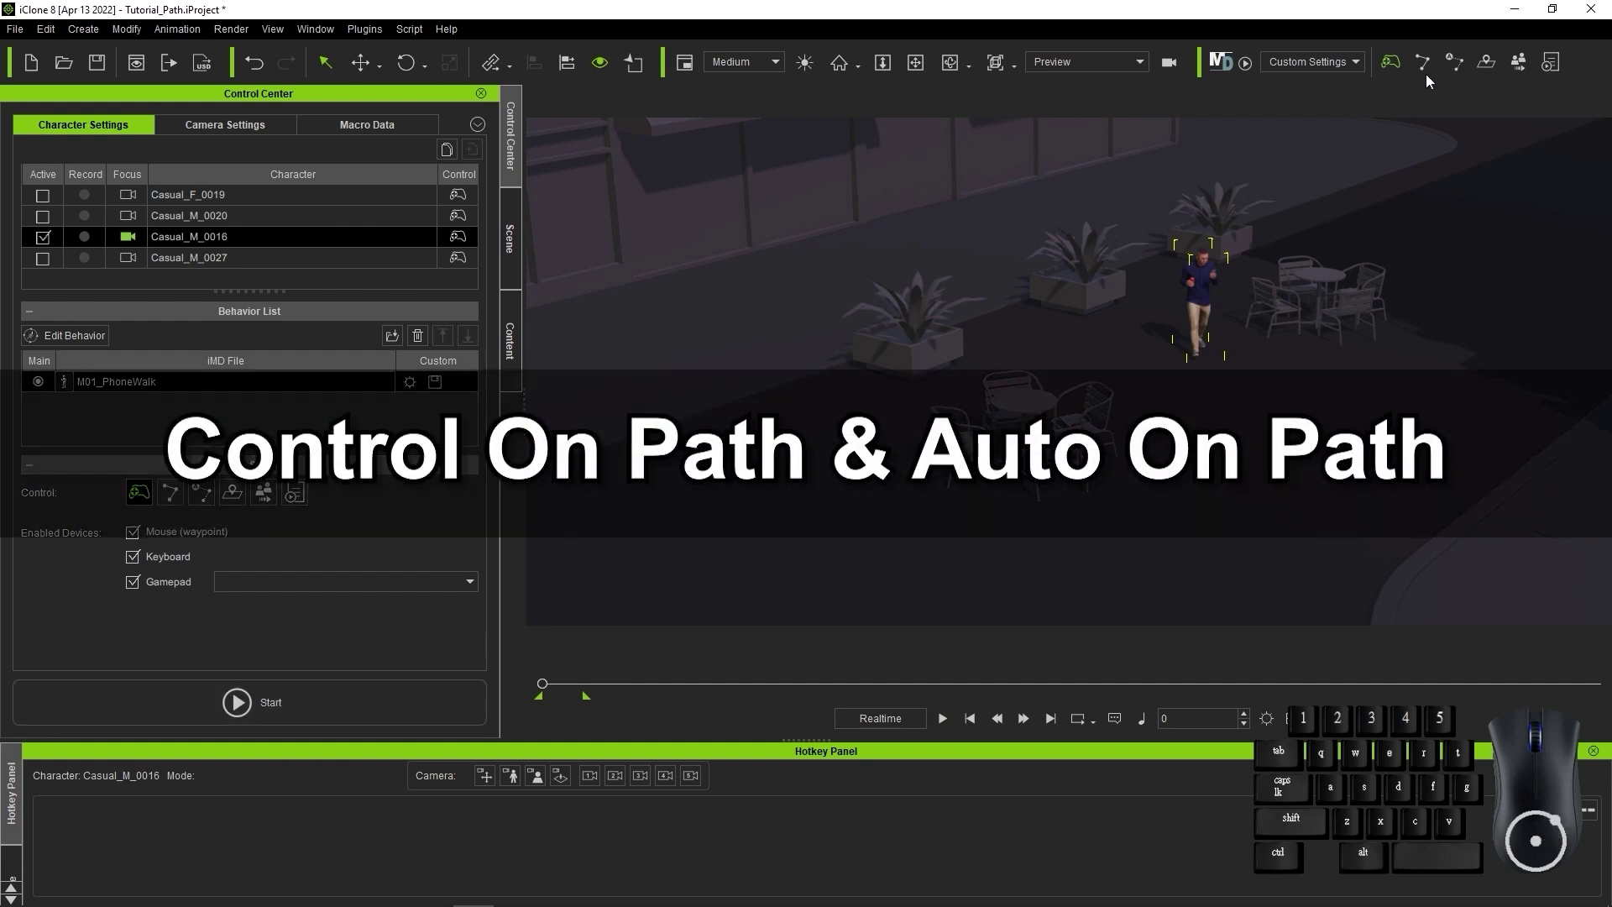
Switch Casual_M_0016 to Control On Path and check that Start Position is 0%
click(179, 502)
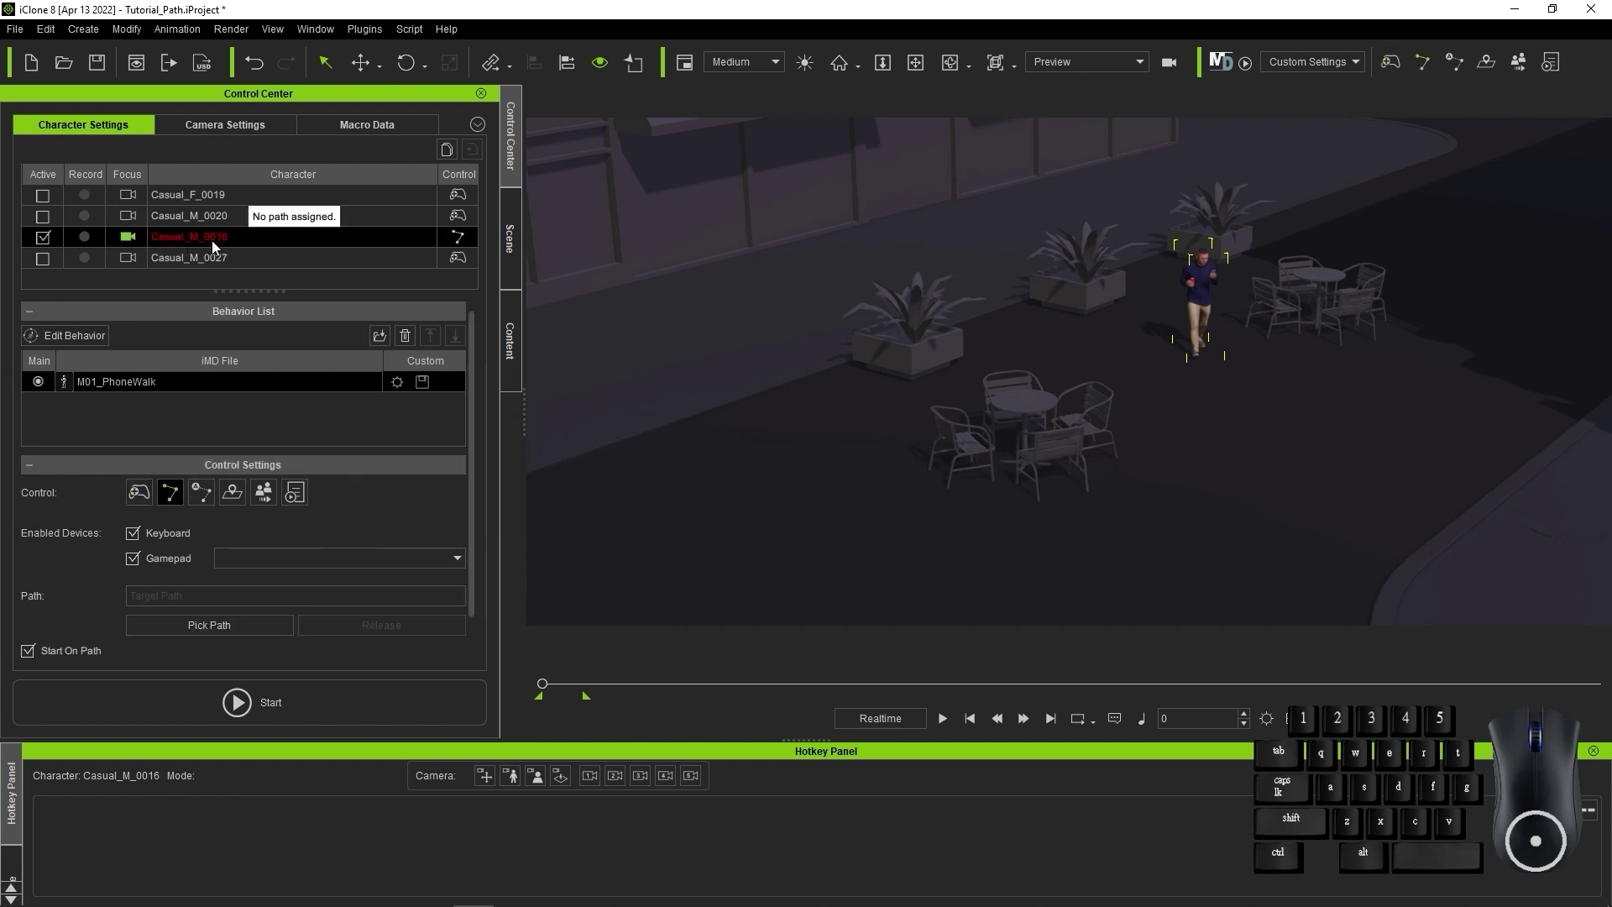
scroll(476, 506, down, 1)
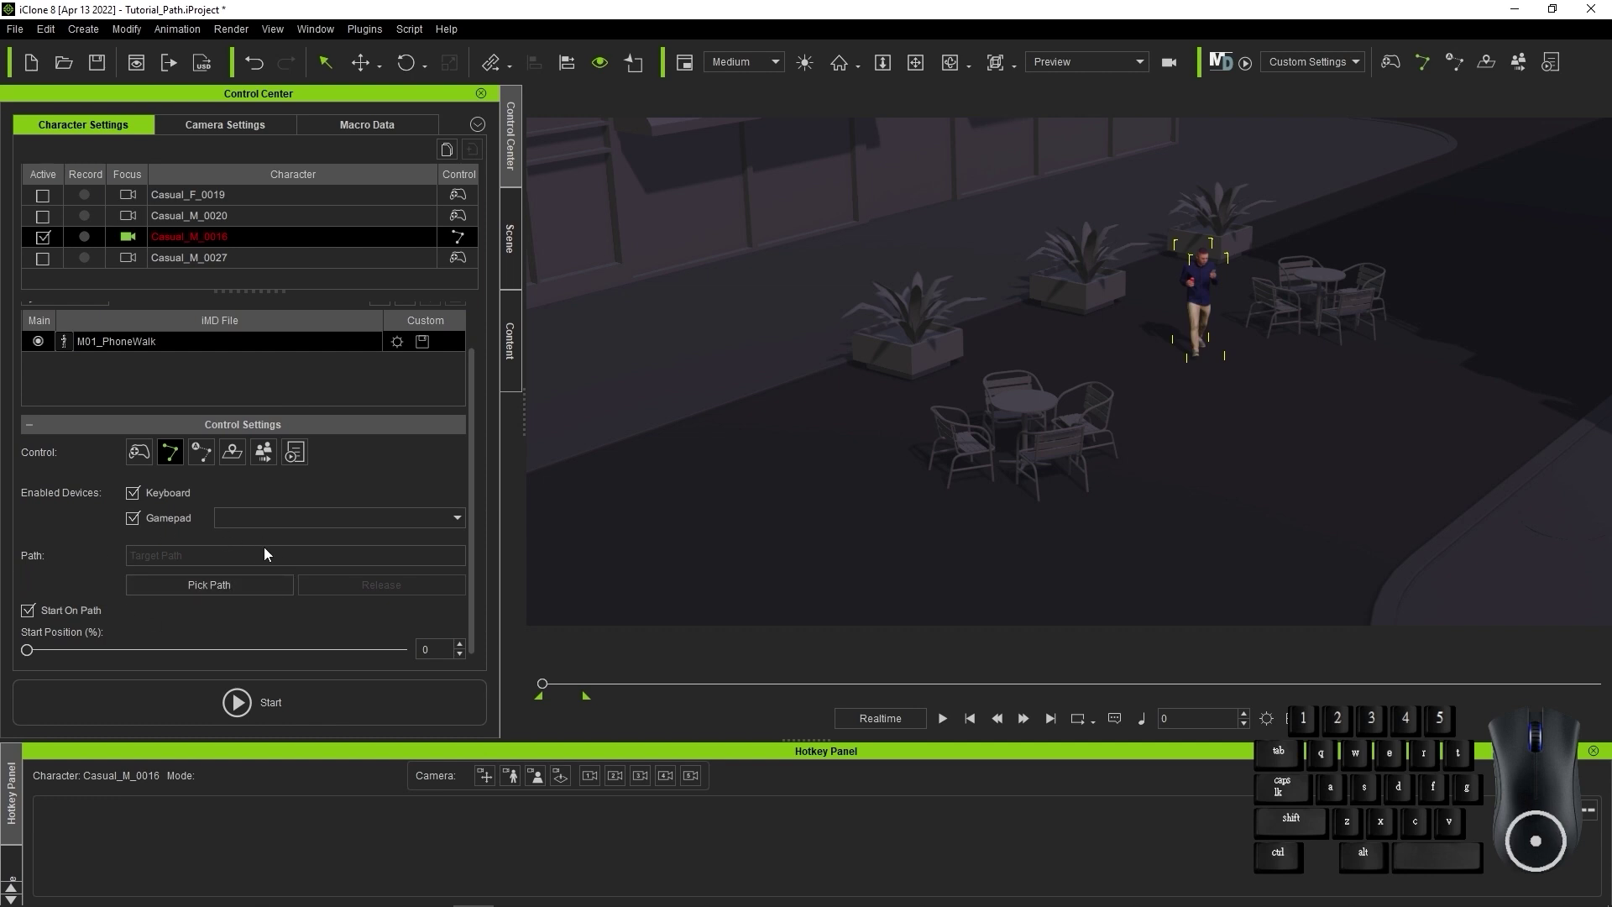
Draw a curved path from Casual_M_0016's feet and pick it as his Path
click(83, 30)
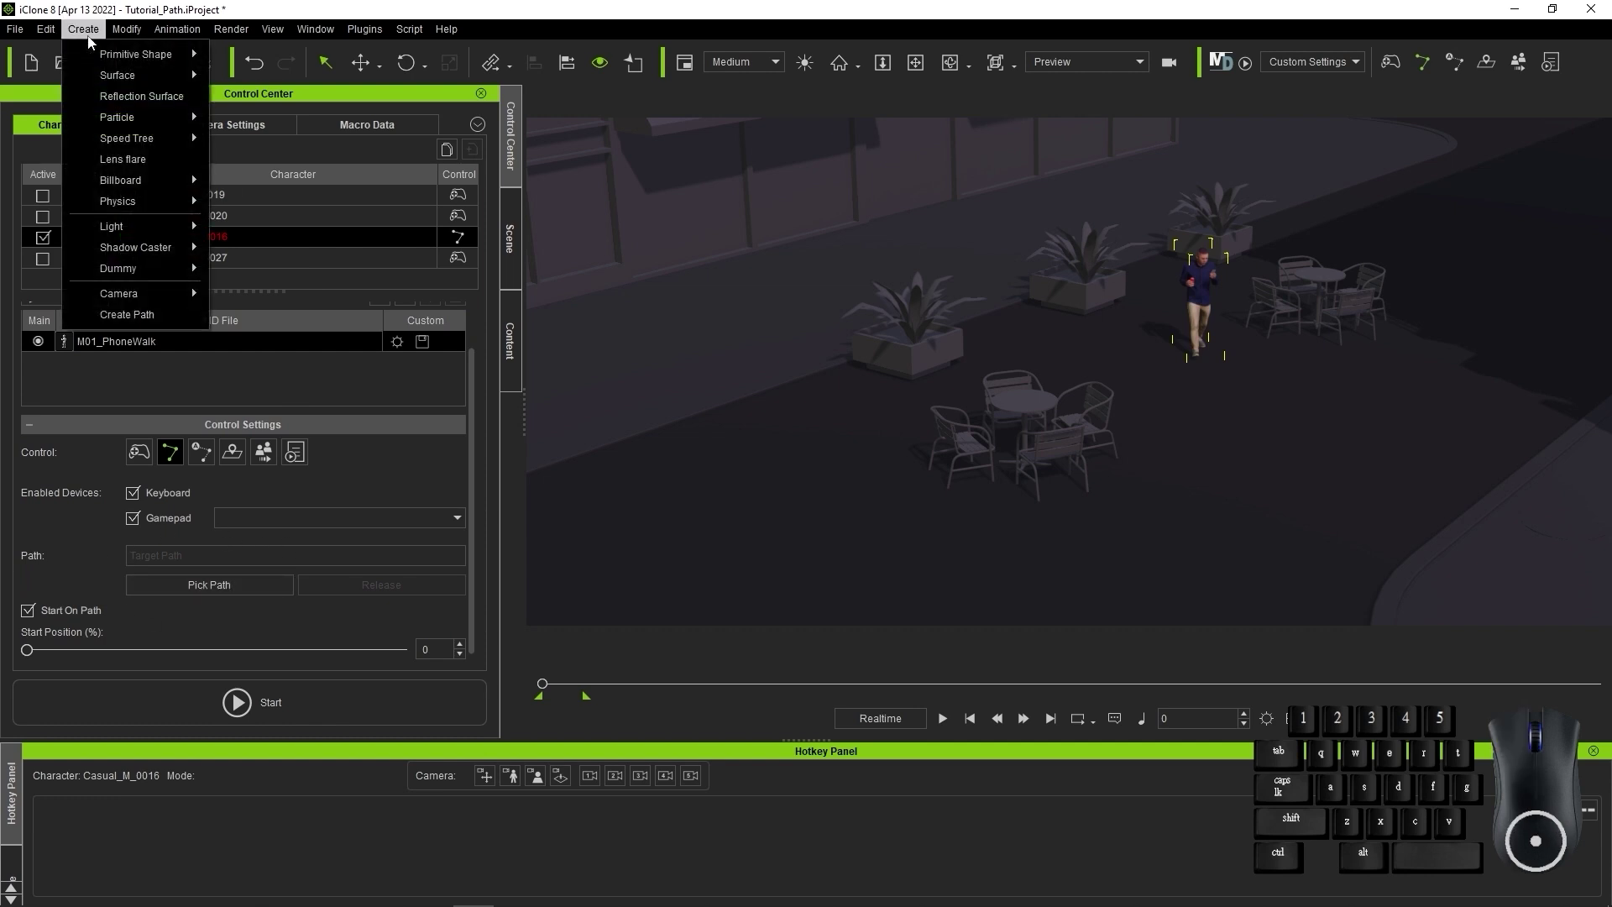
click(180, 315)
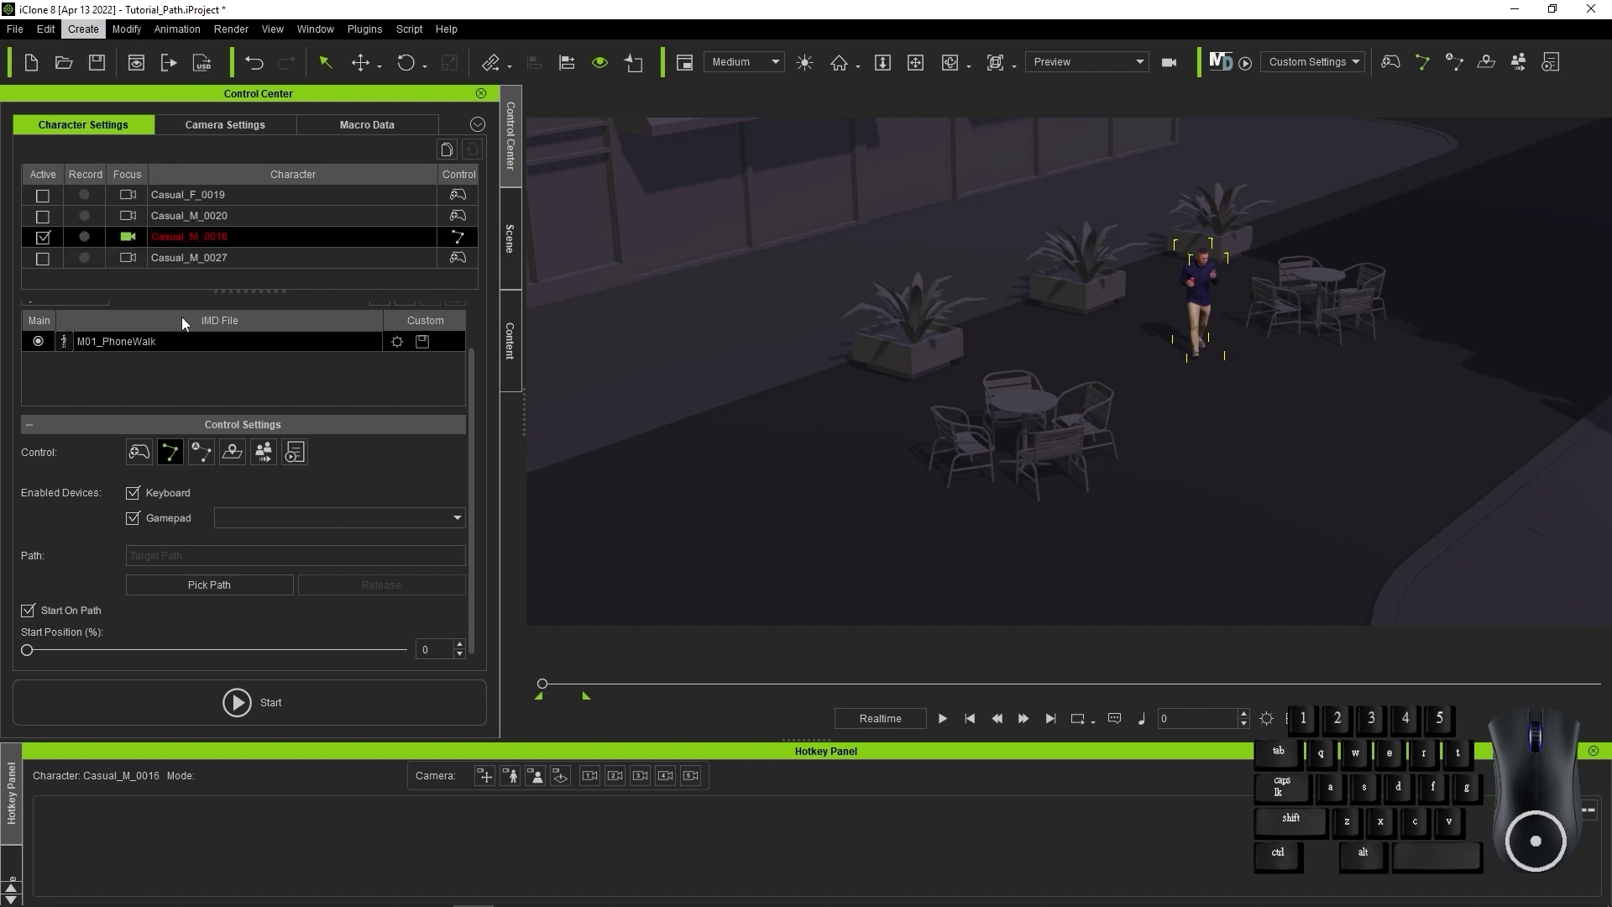
click(1191, 358)
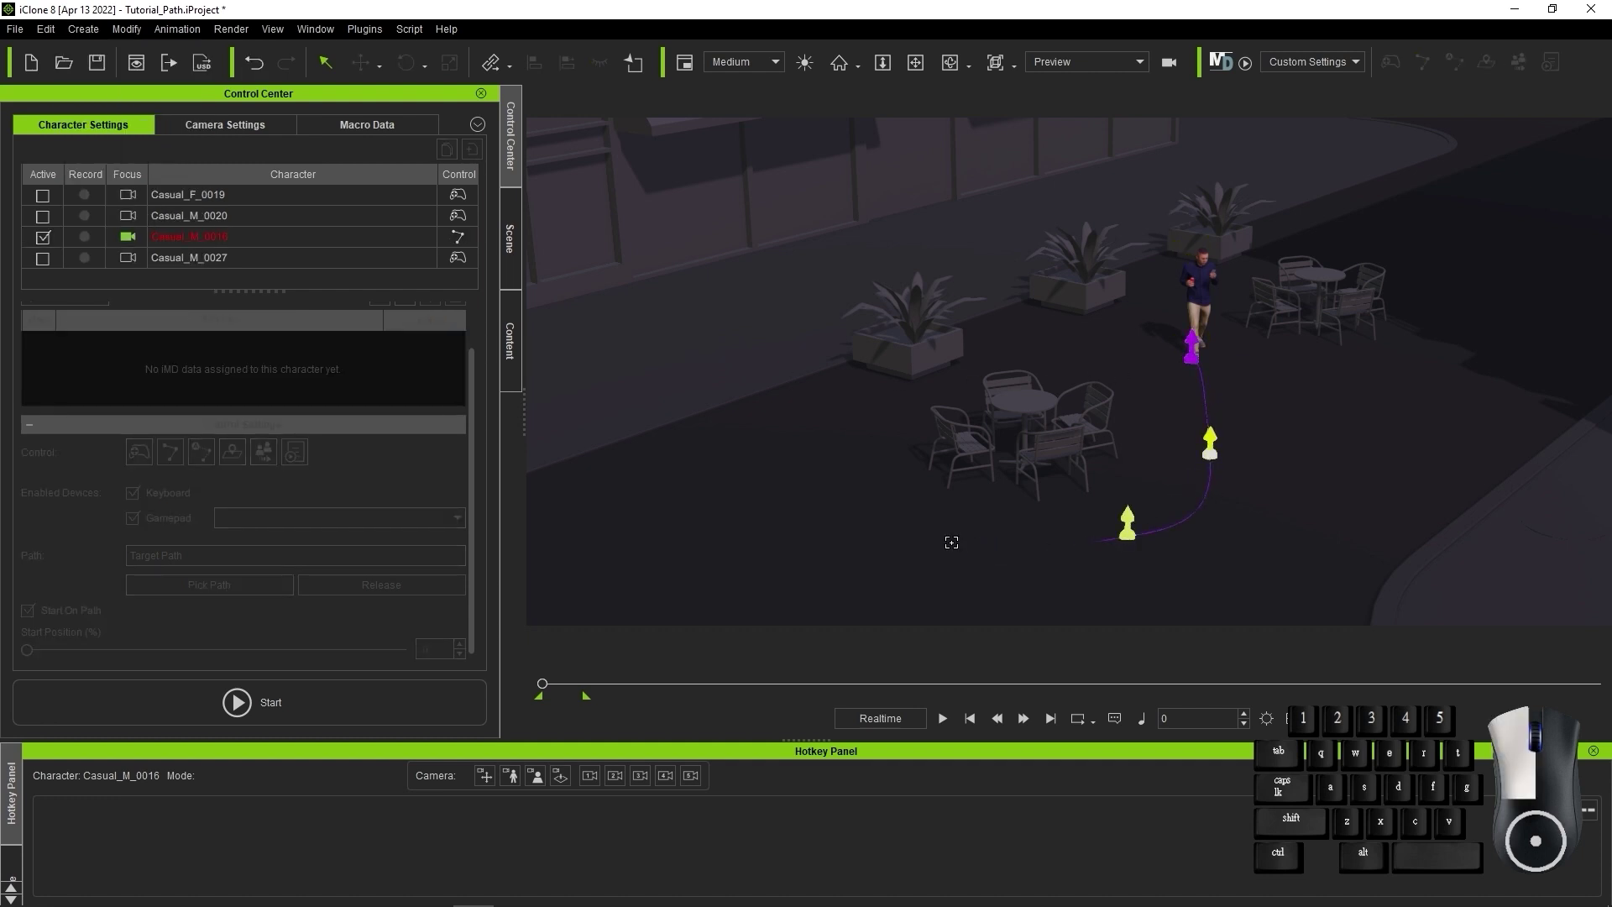
click(396, 242)
click(260, 588)
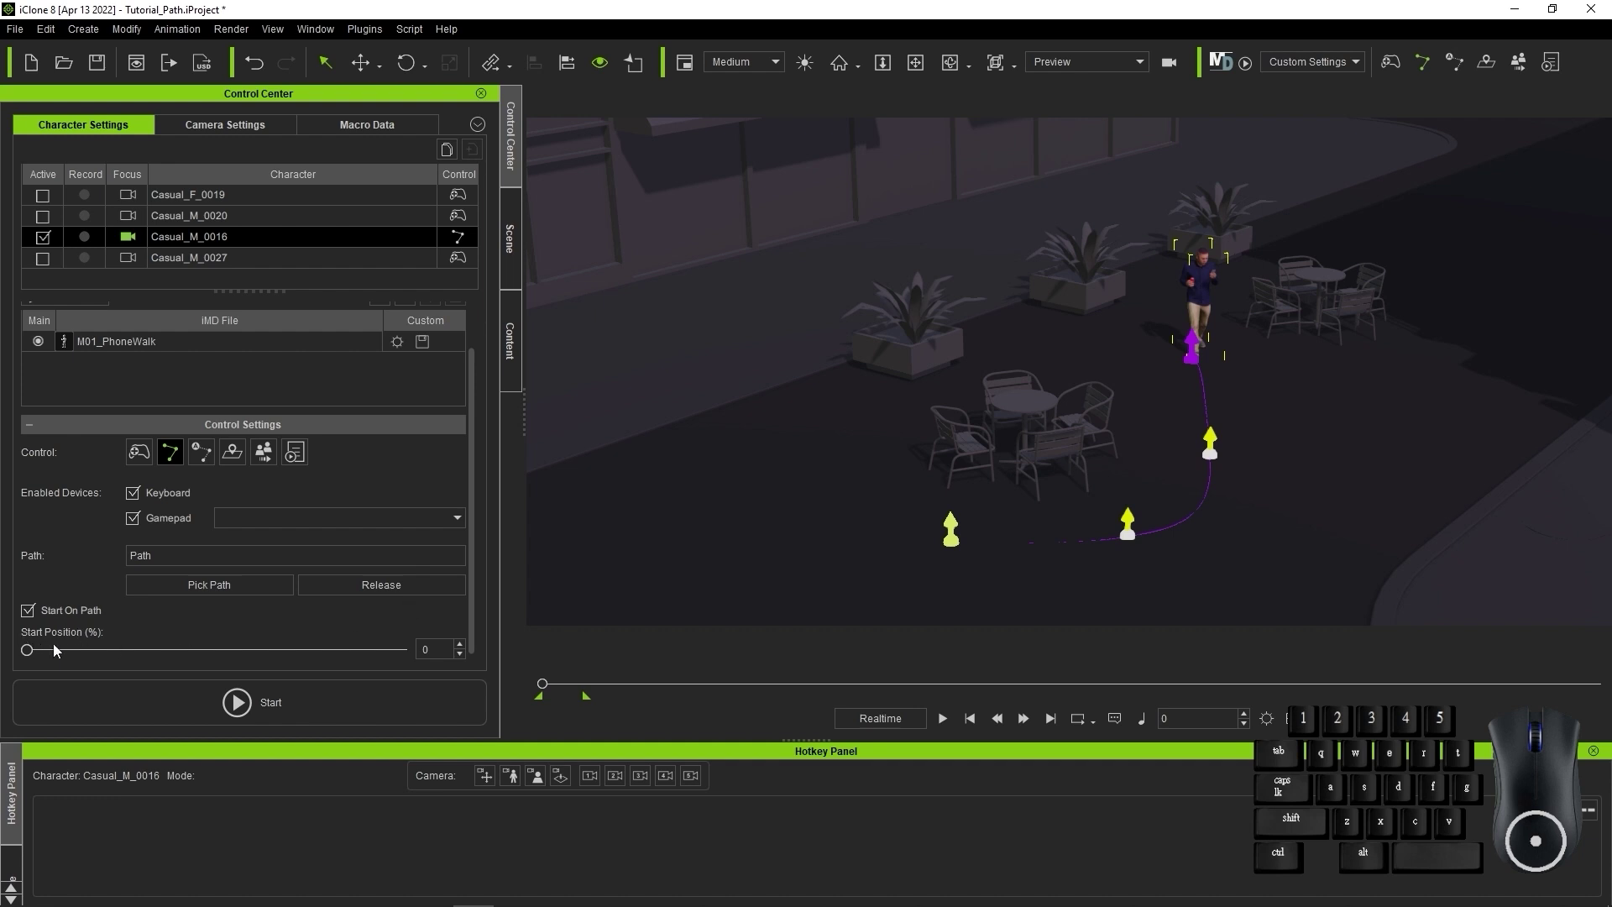
Preview Casual_M_0016 walking back and forth along his path from a free overhead camera
click(411, 700)
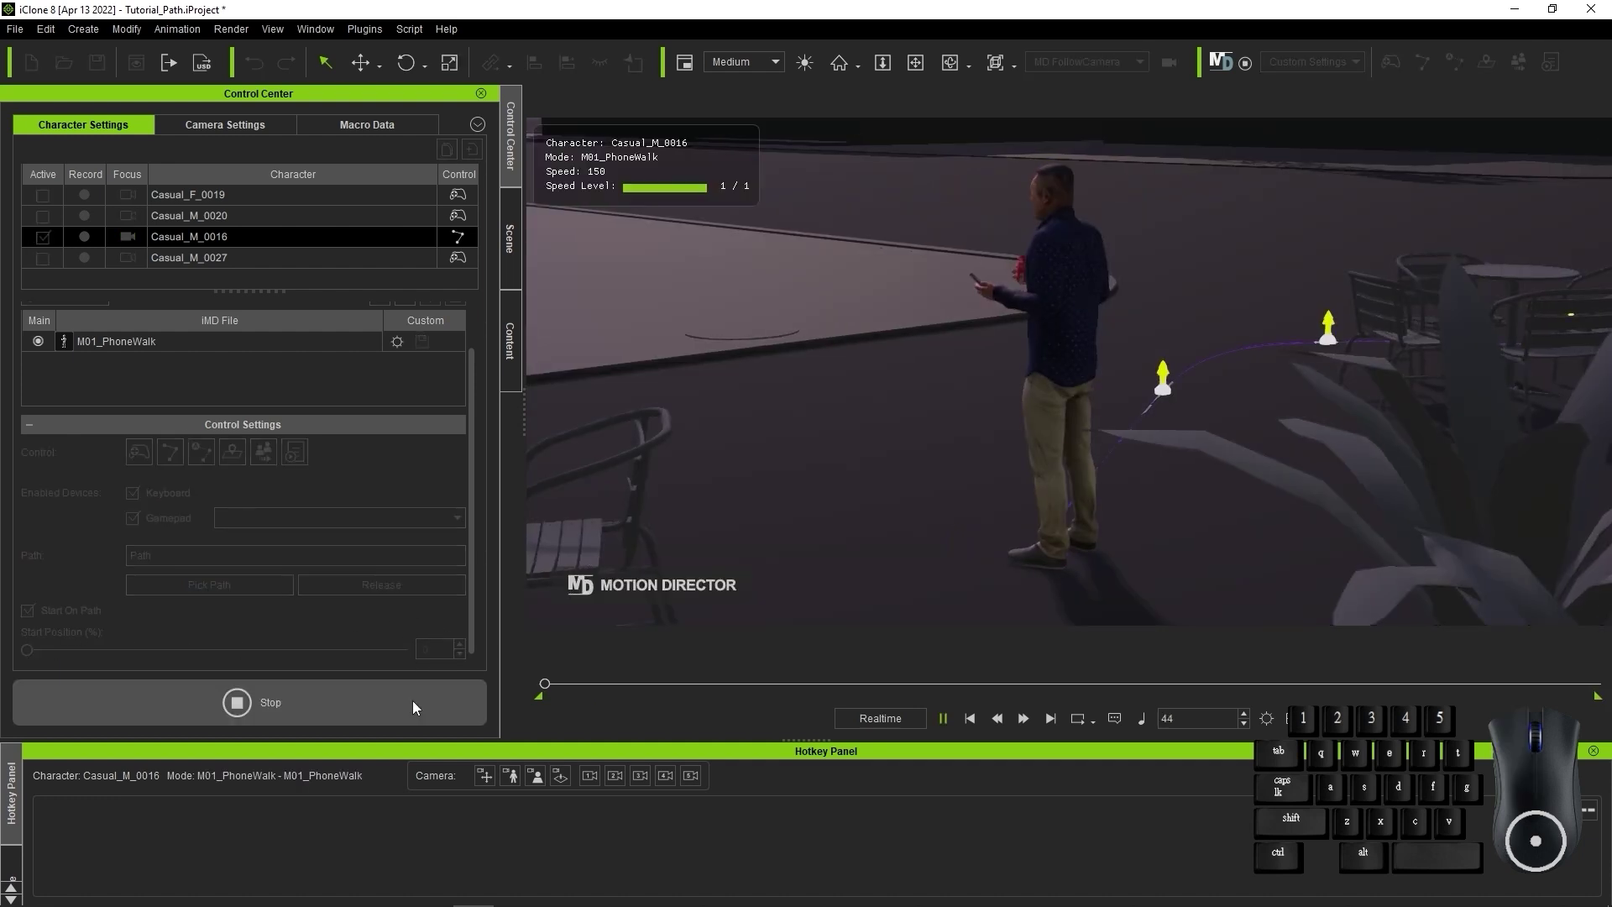
click(483, 777)
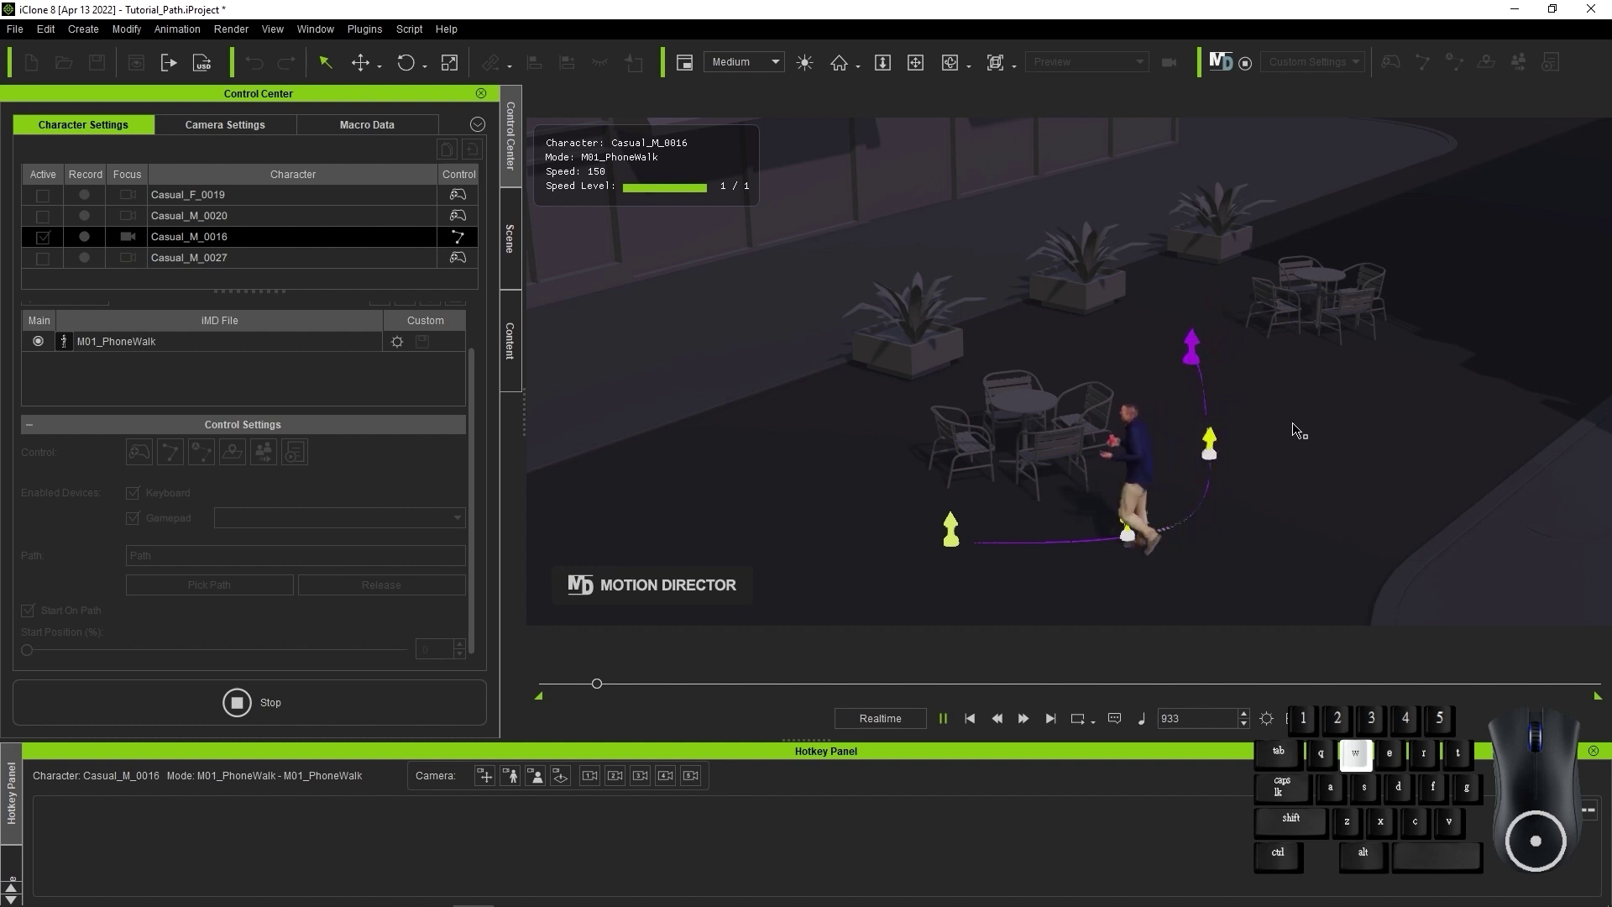
key(s)
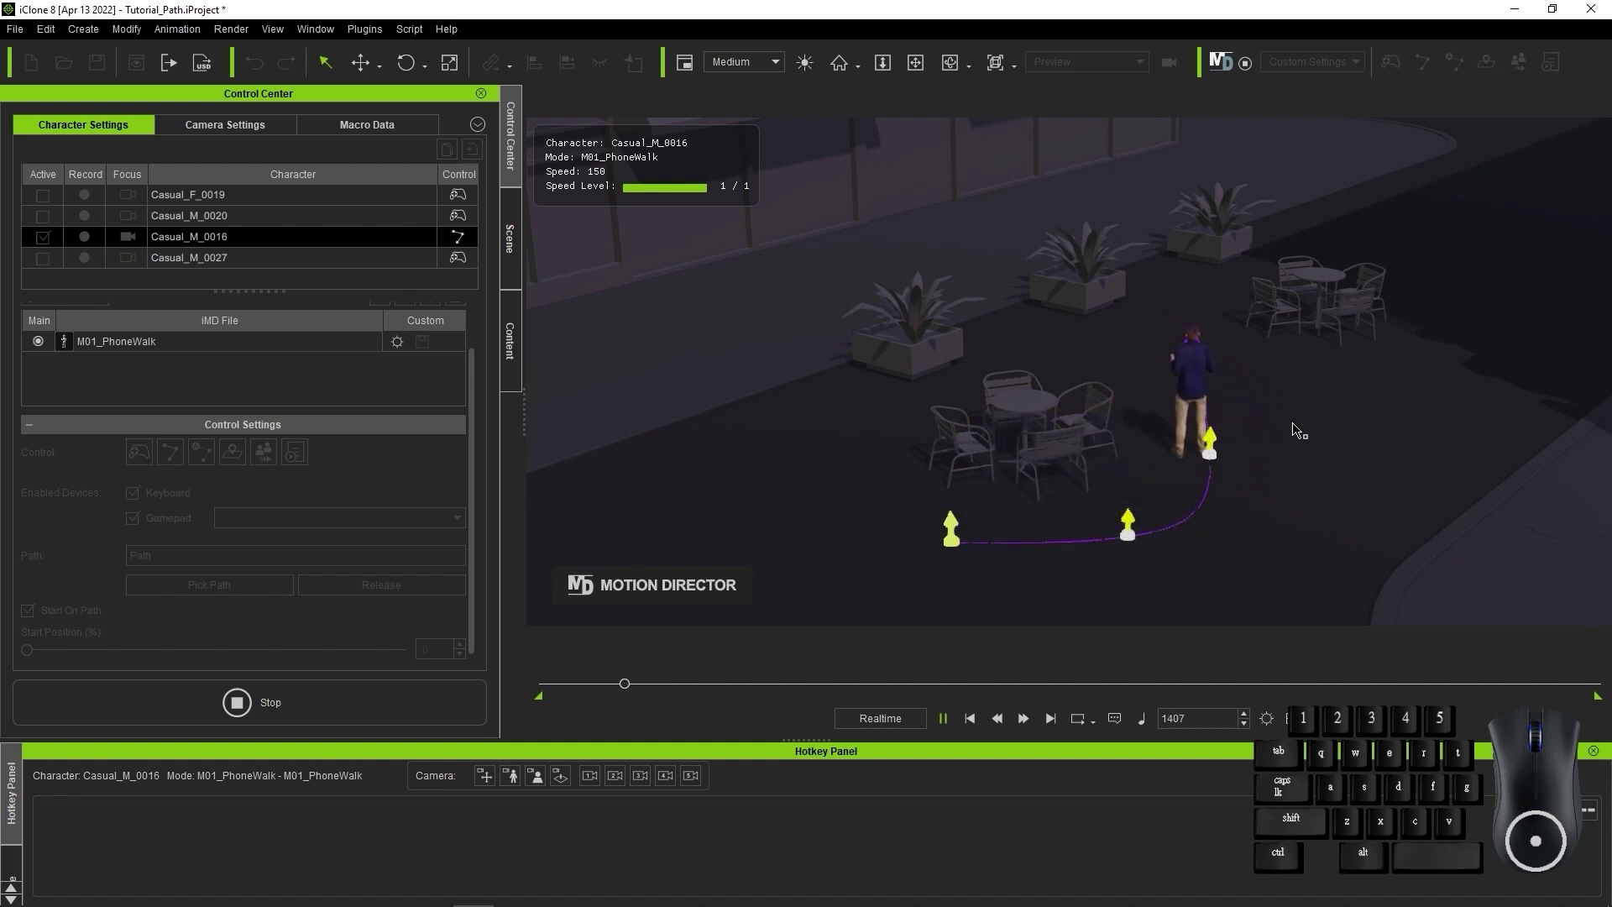
key(d)
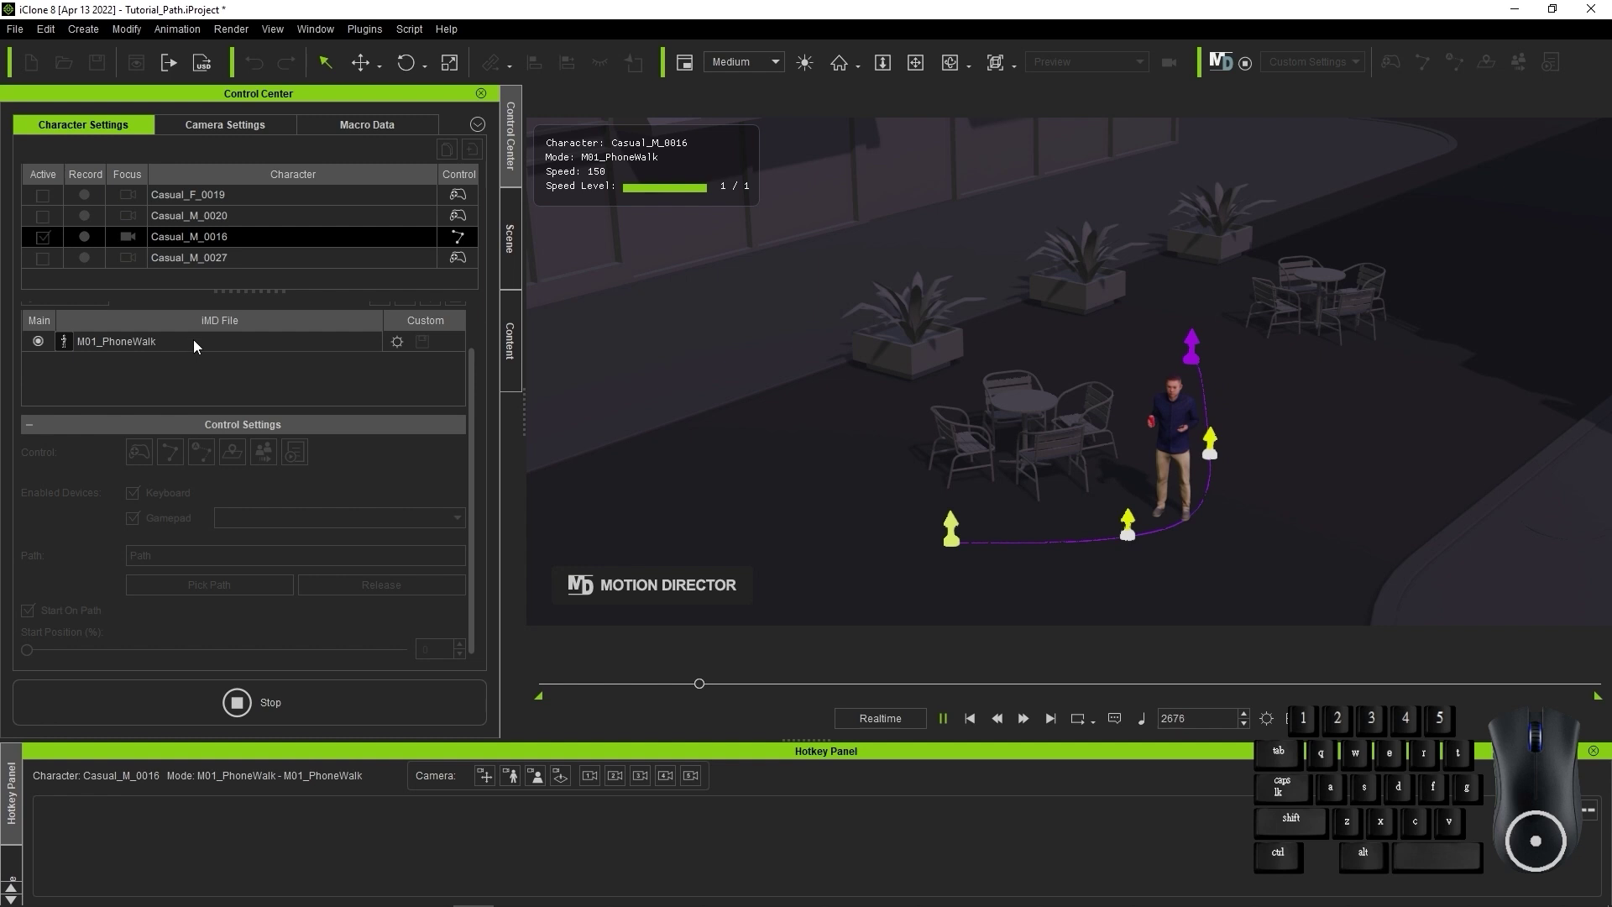
Set M01_PhoneWalk's Turn Rate to 16 and Turn Trigger Angle to 82, testing with S/W
click(399, 342)
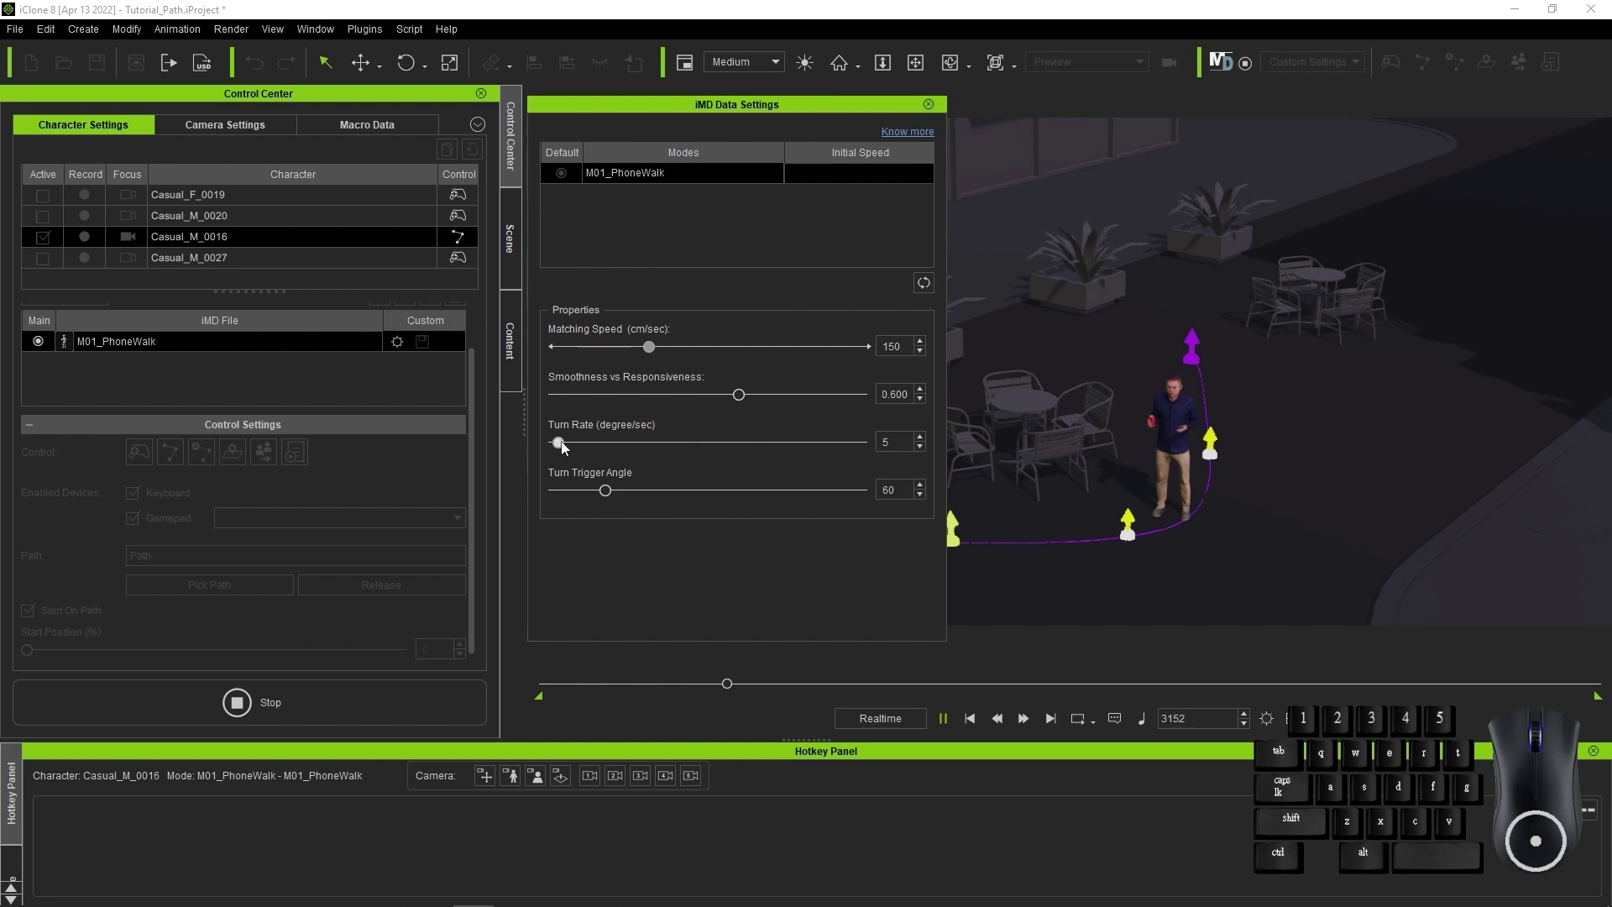
drag(562, 445, 552, 492)
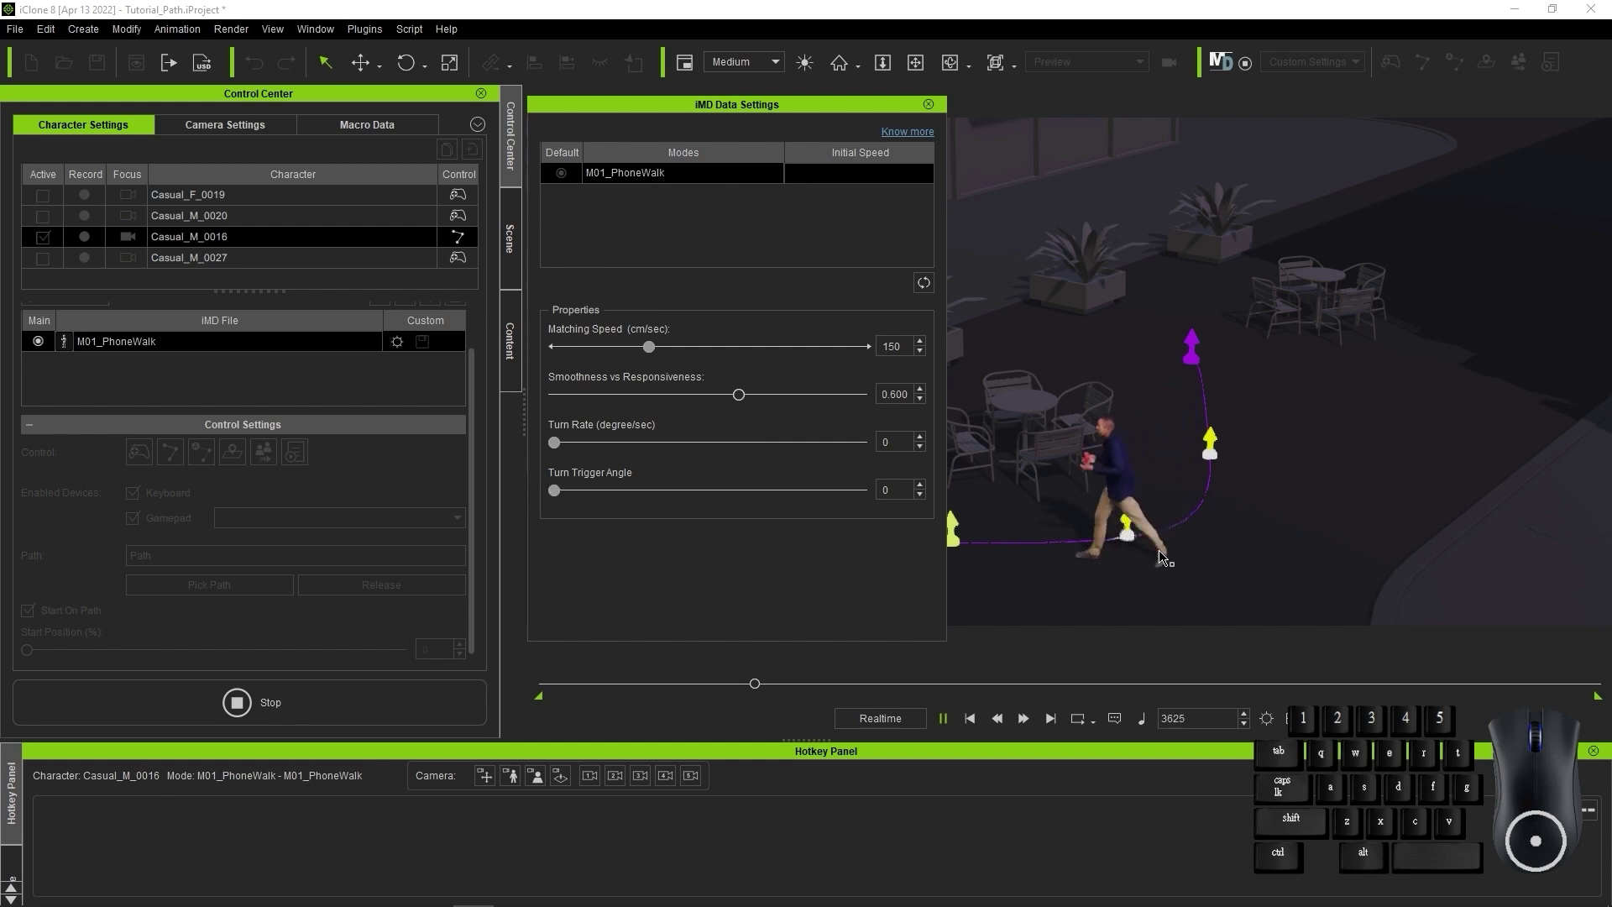
key(s)
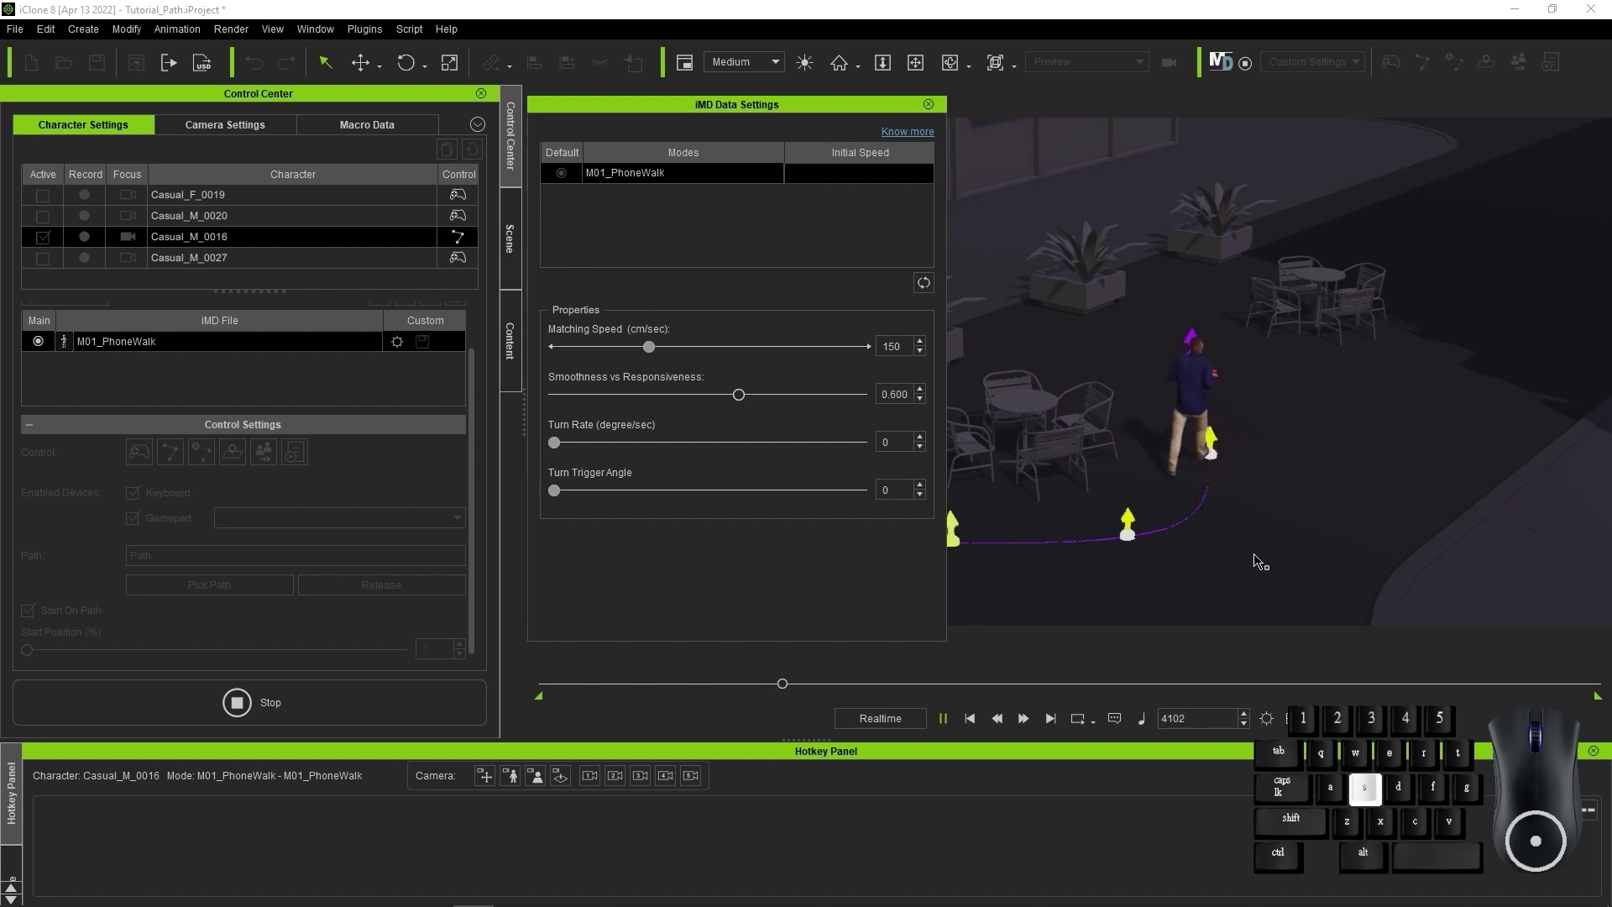
click(555, 442)
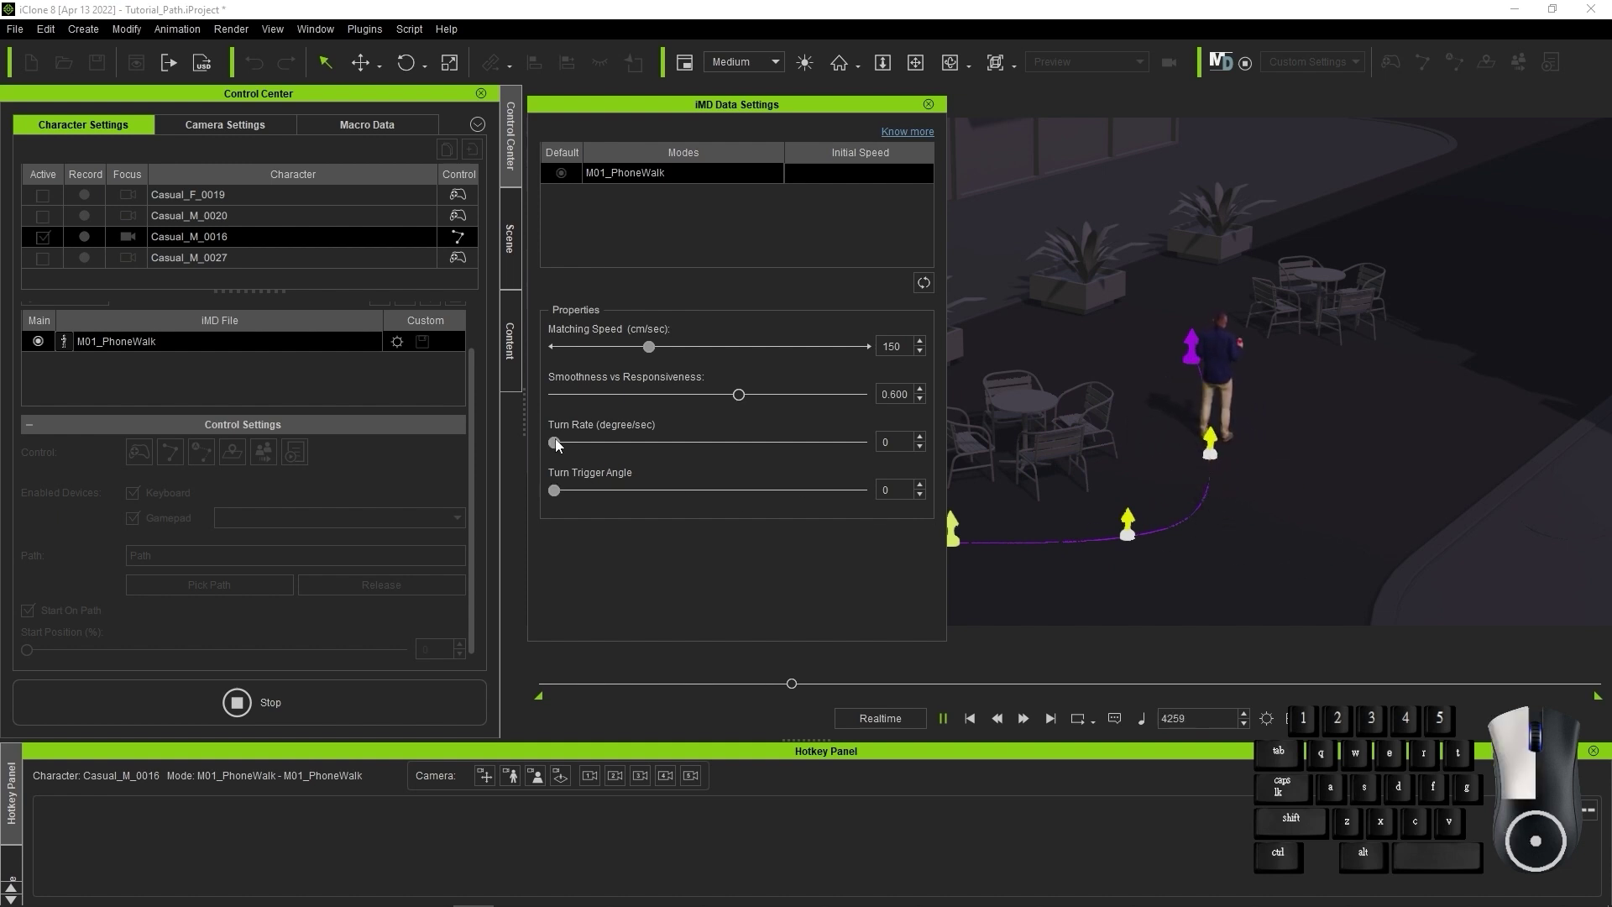
click(565, 489)
drag(618, 488, 626, 489)
key(w)
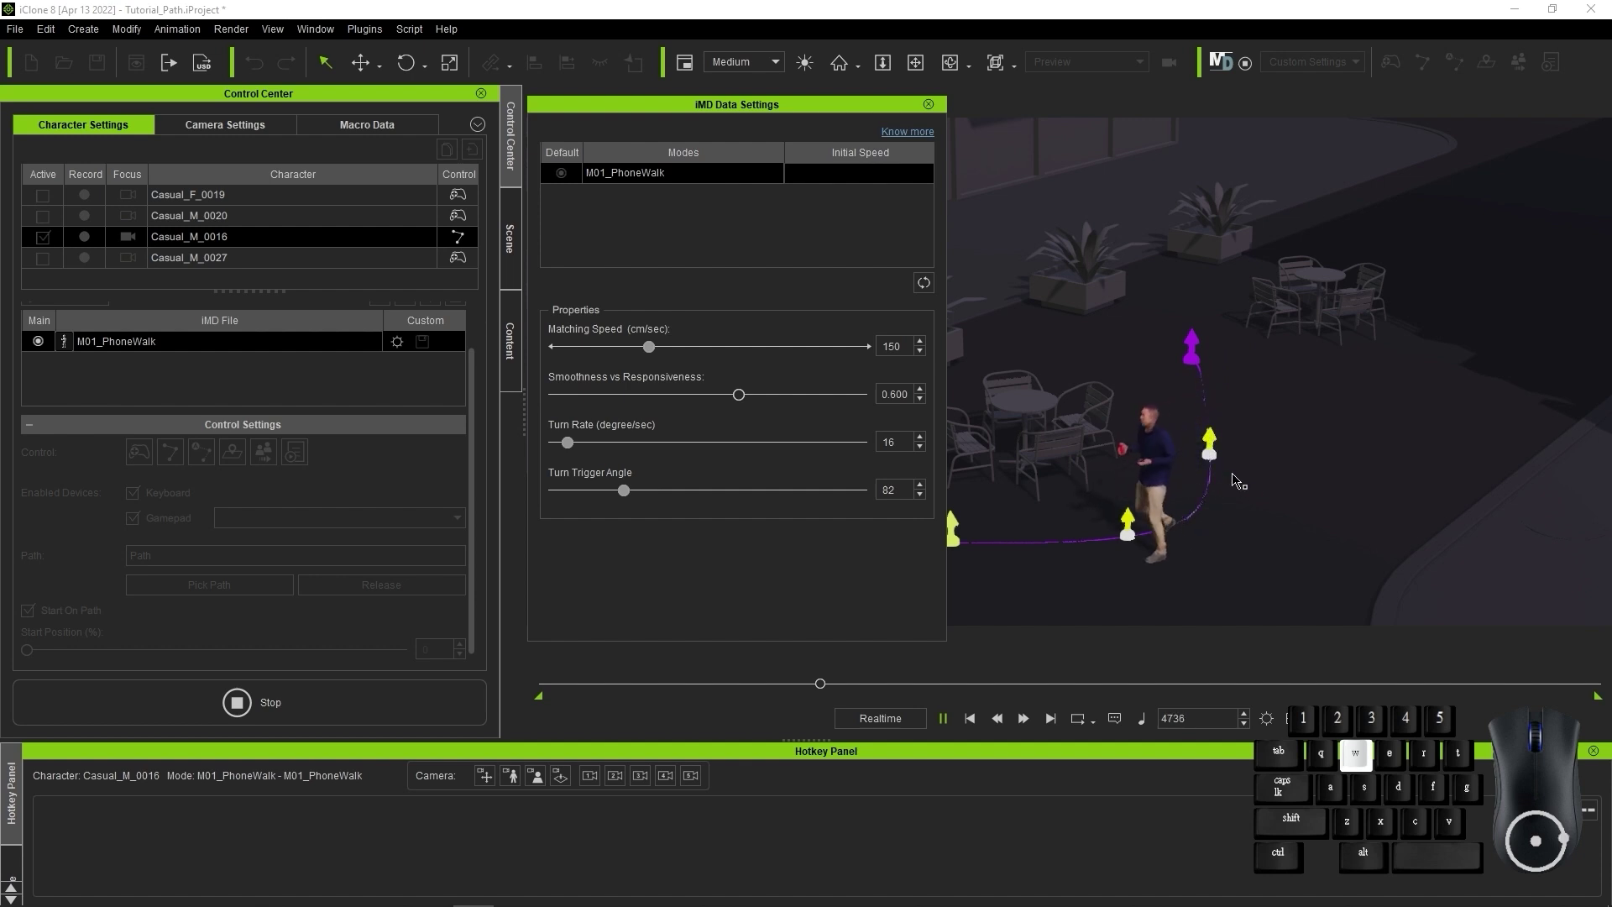
Walk Casual_M_0016 back and forth to test the turning, then stop the preview
key(s)
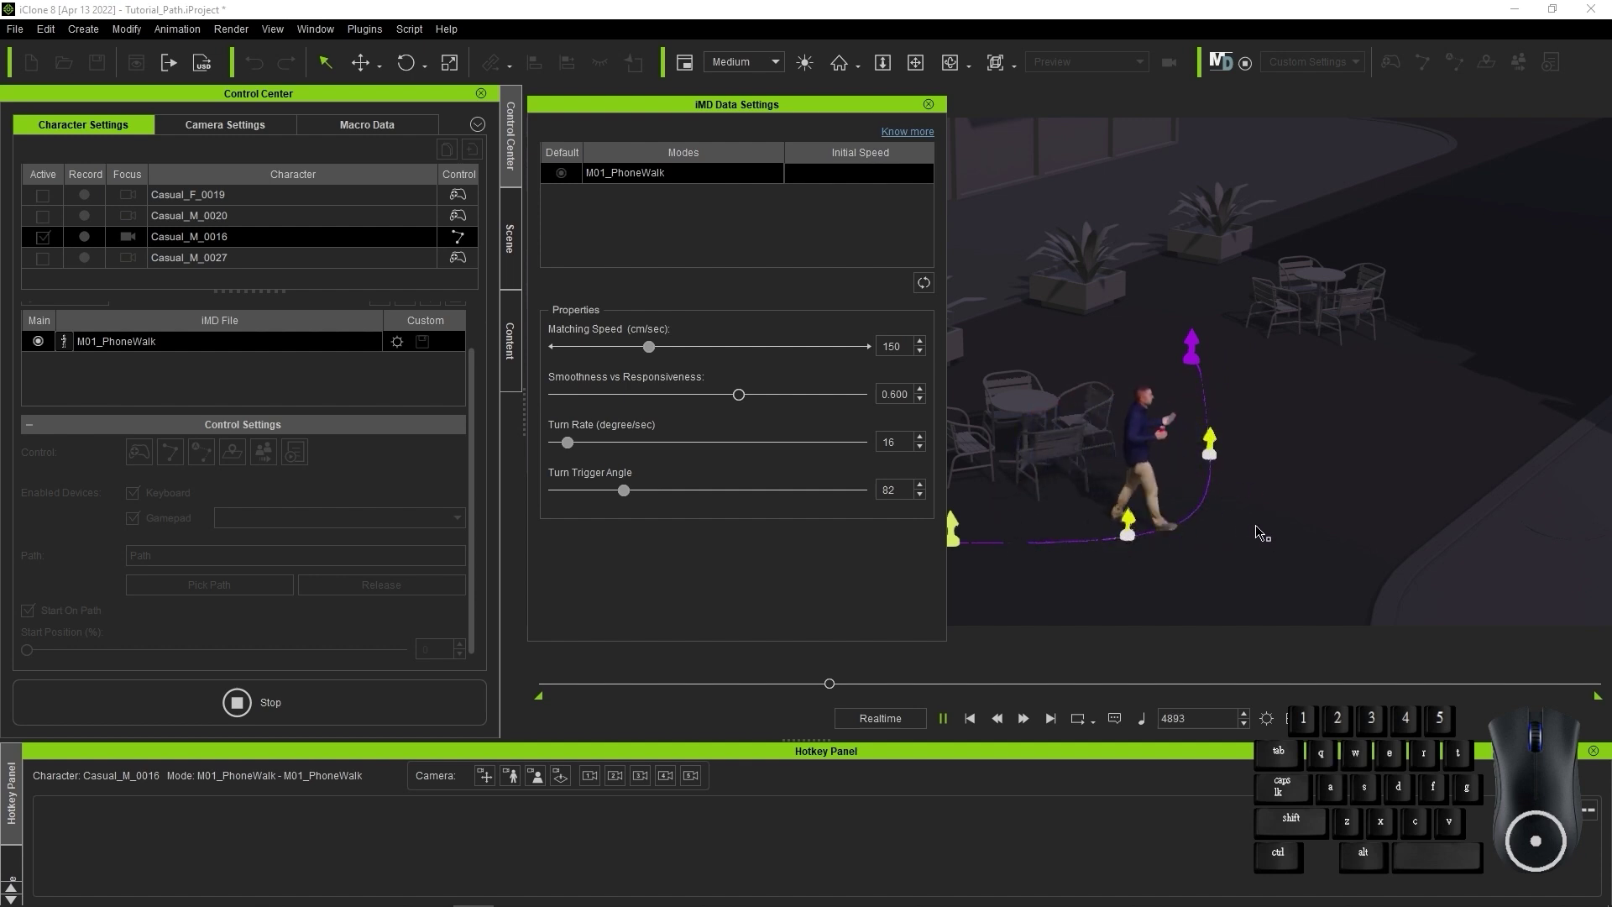
key(s)
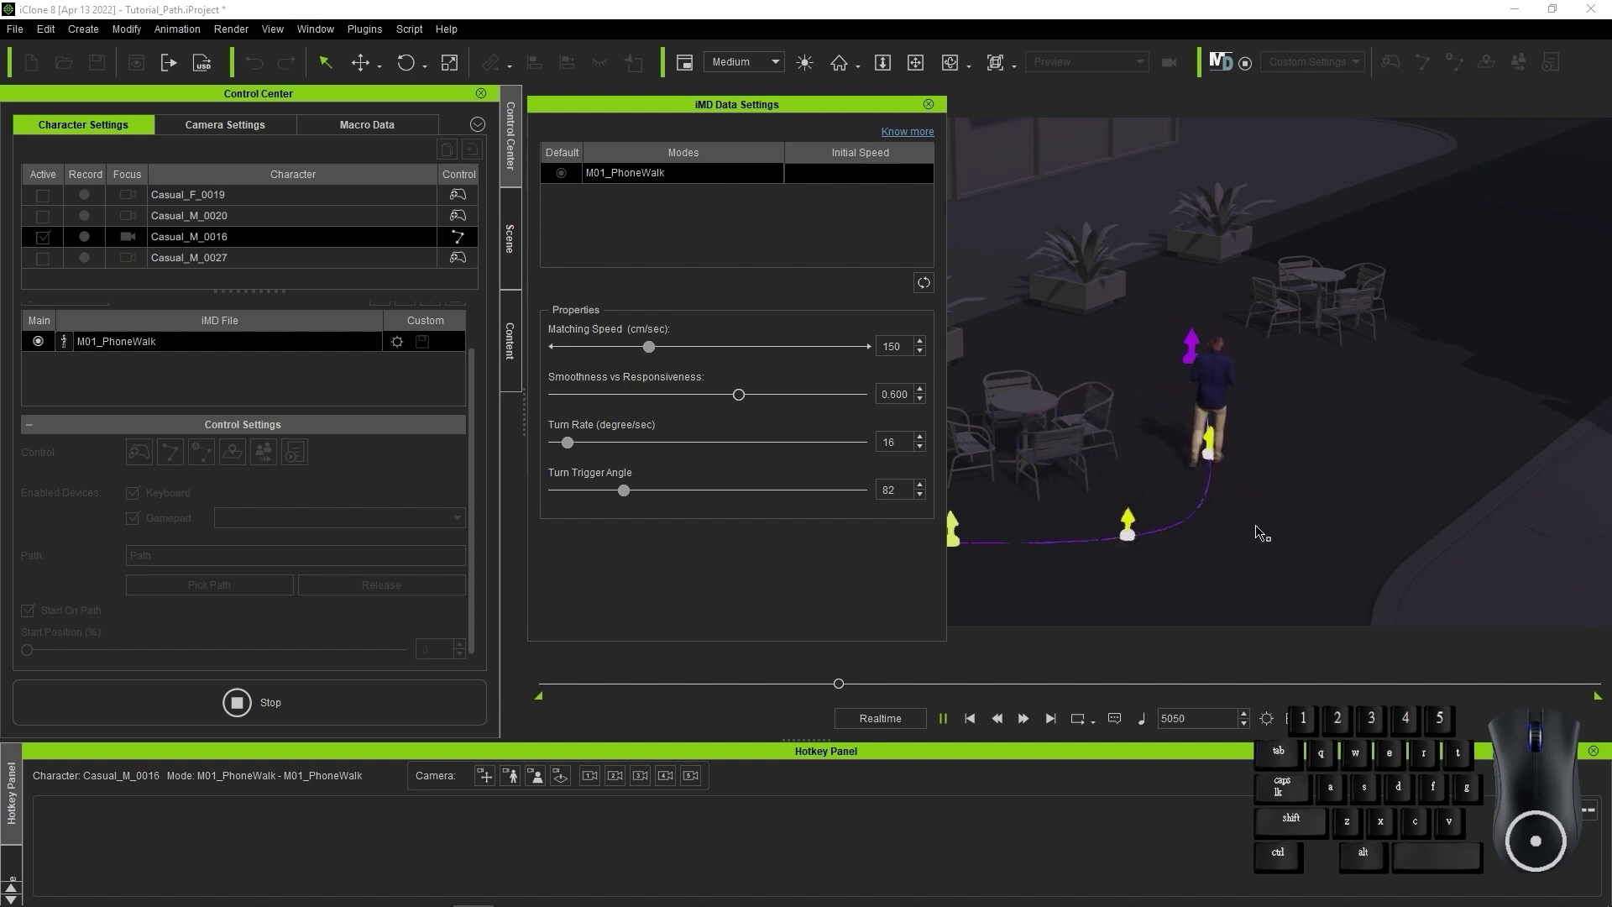
key(w)
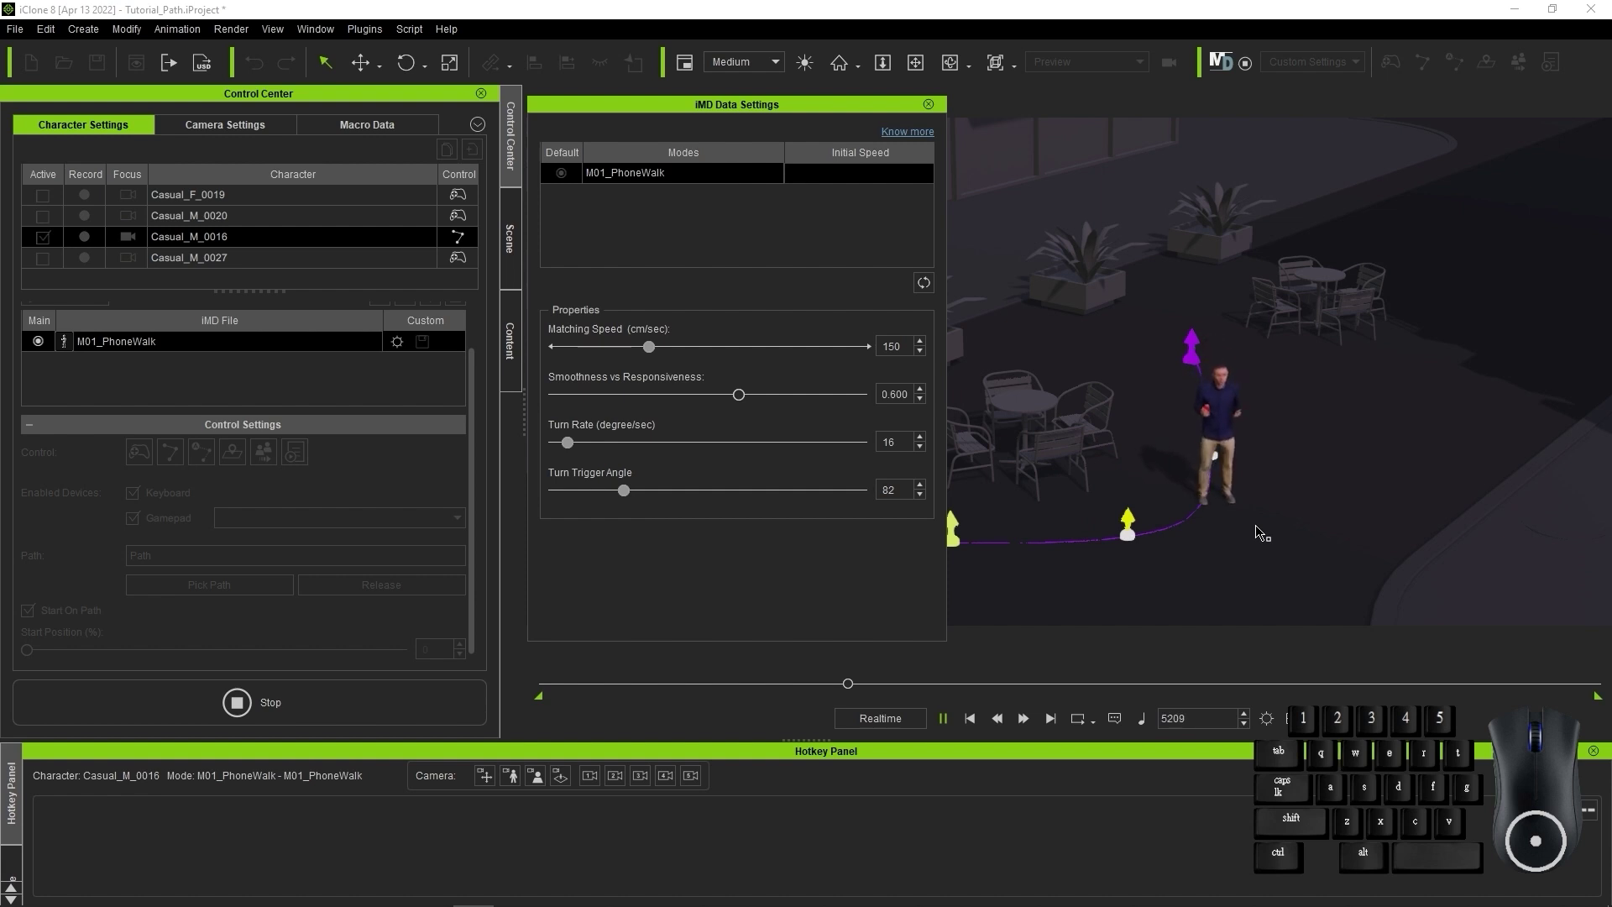
click(236, 702)
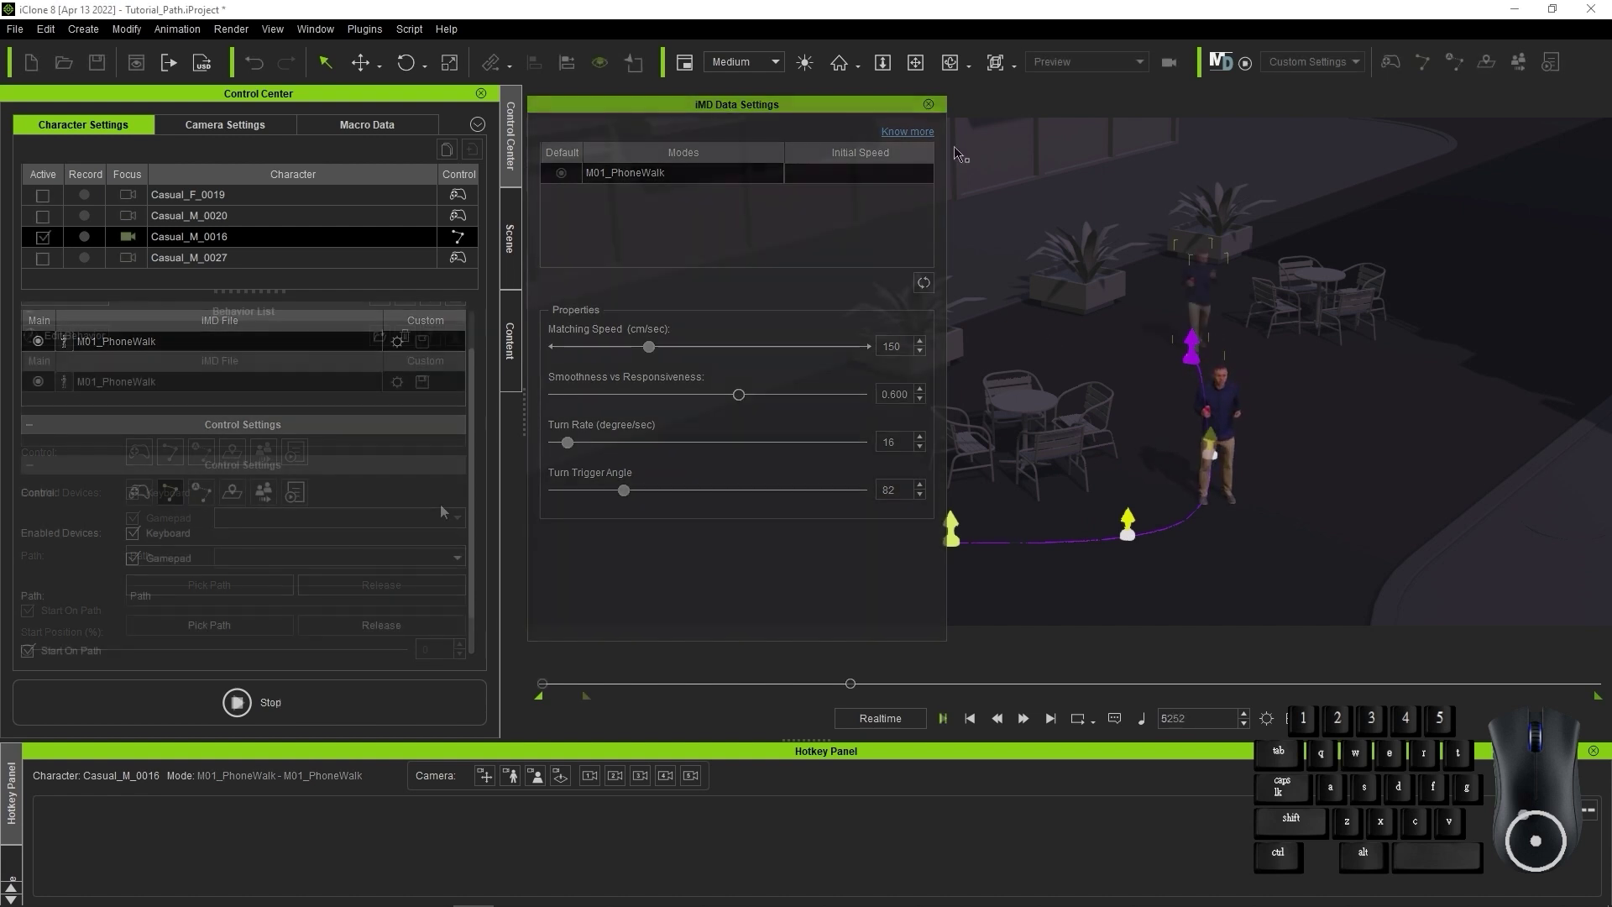
Make him follow the path automatically with Idle/Move Ratio set fully to Move
click(204, 496)
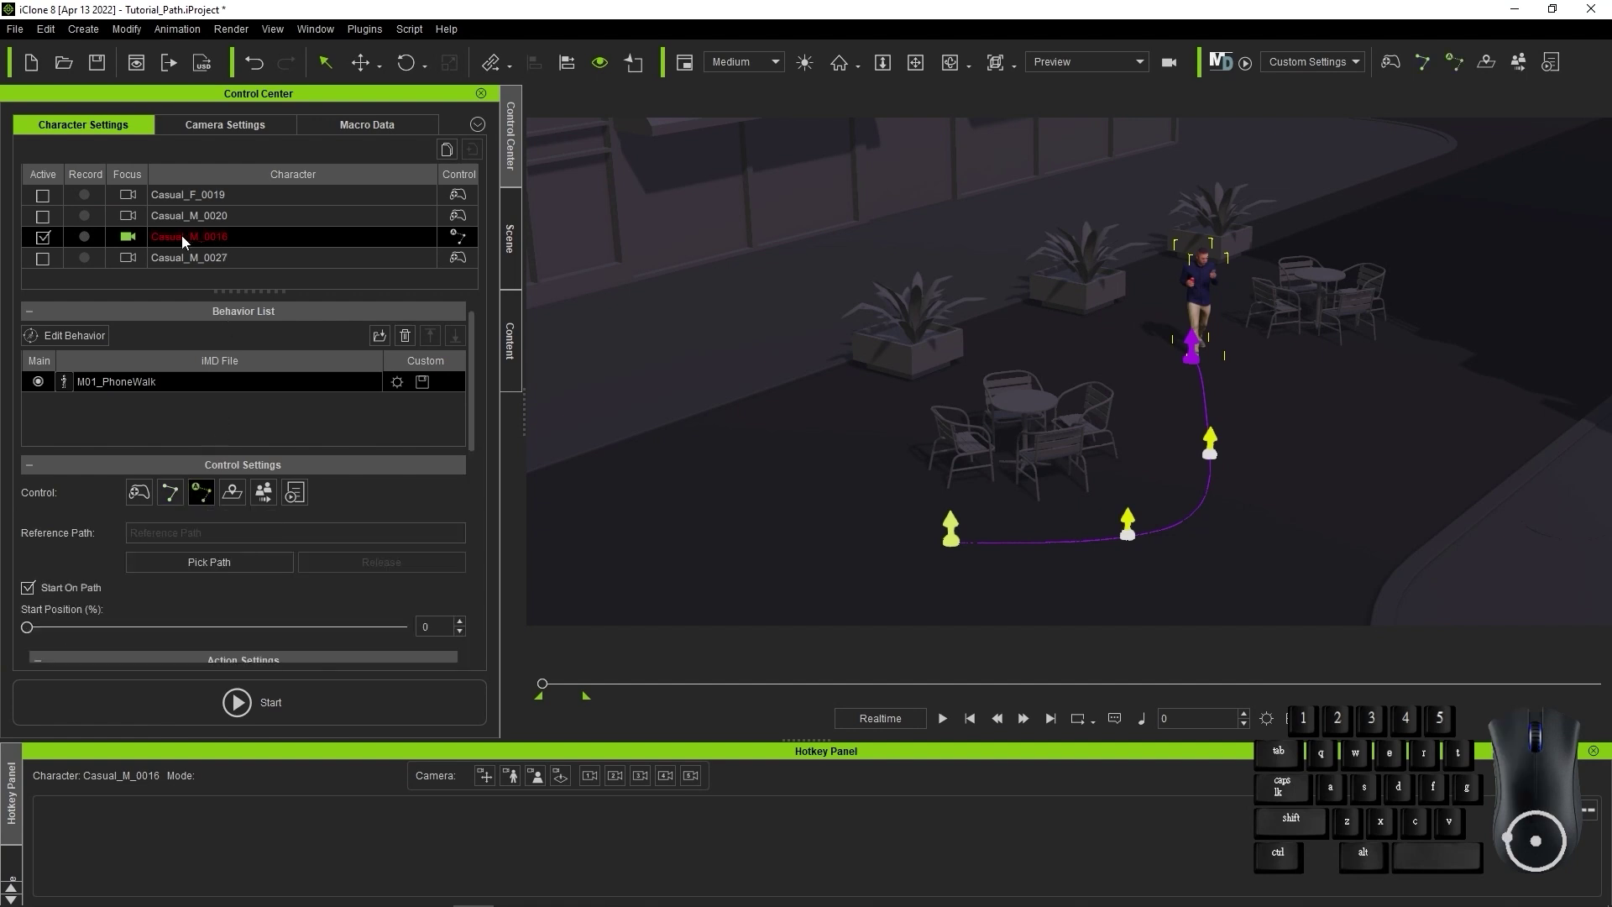
click(263, 564)
drag(472, 384, 486, 533)
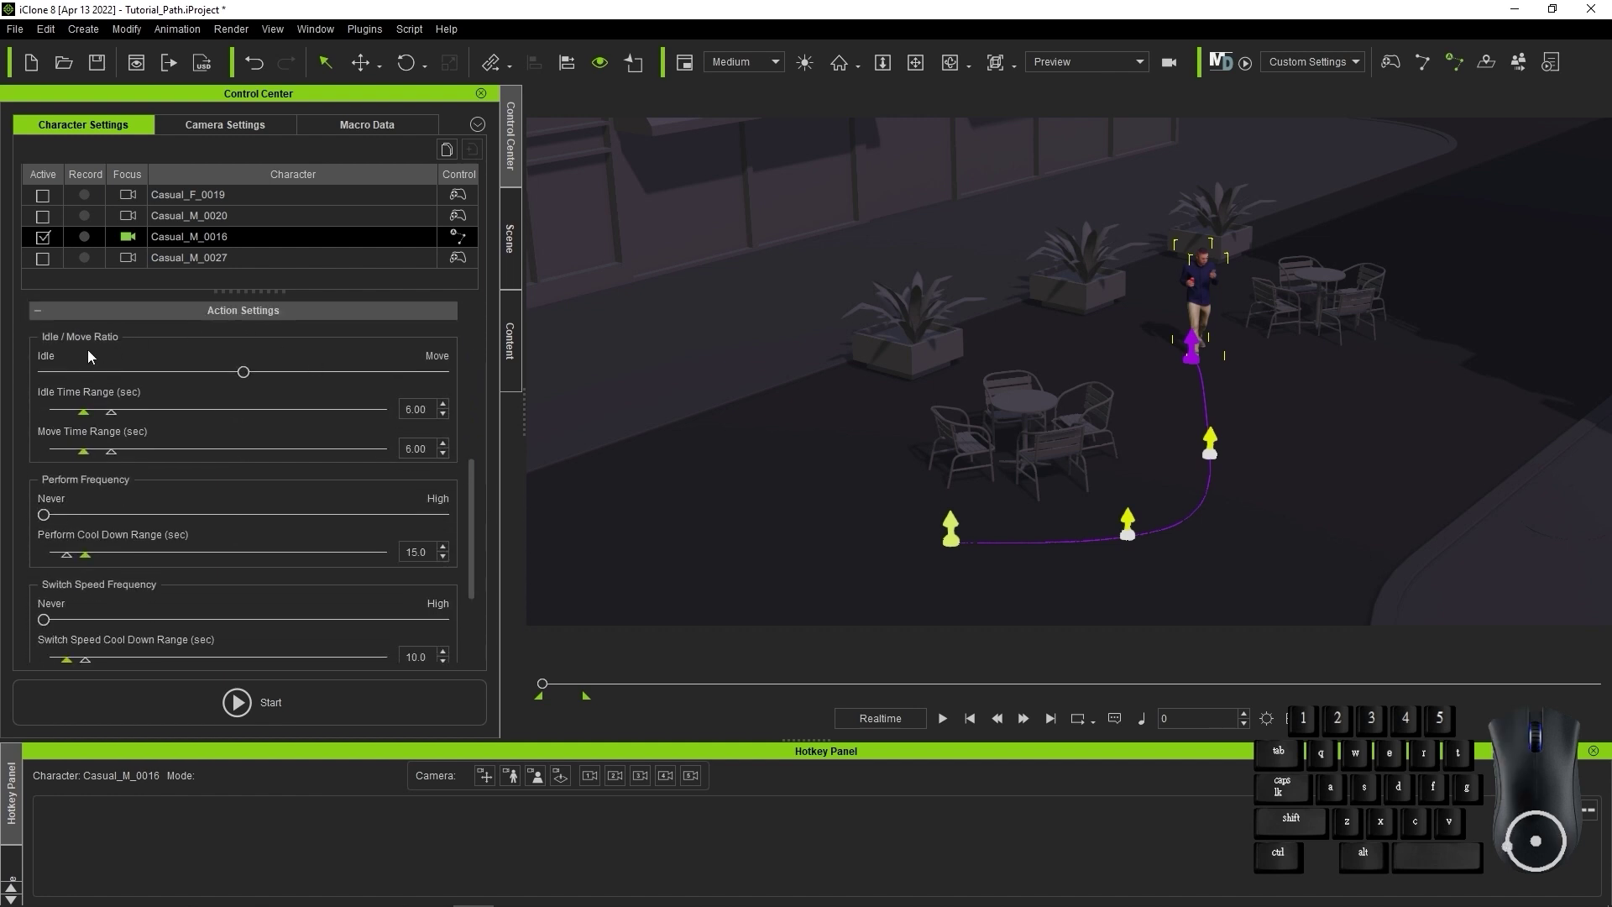
click(244, 373)
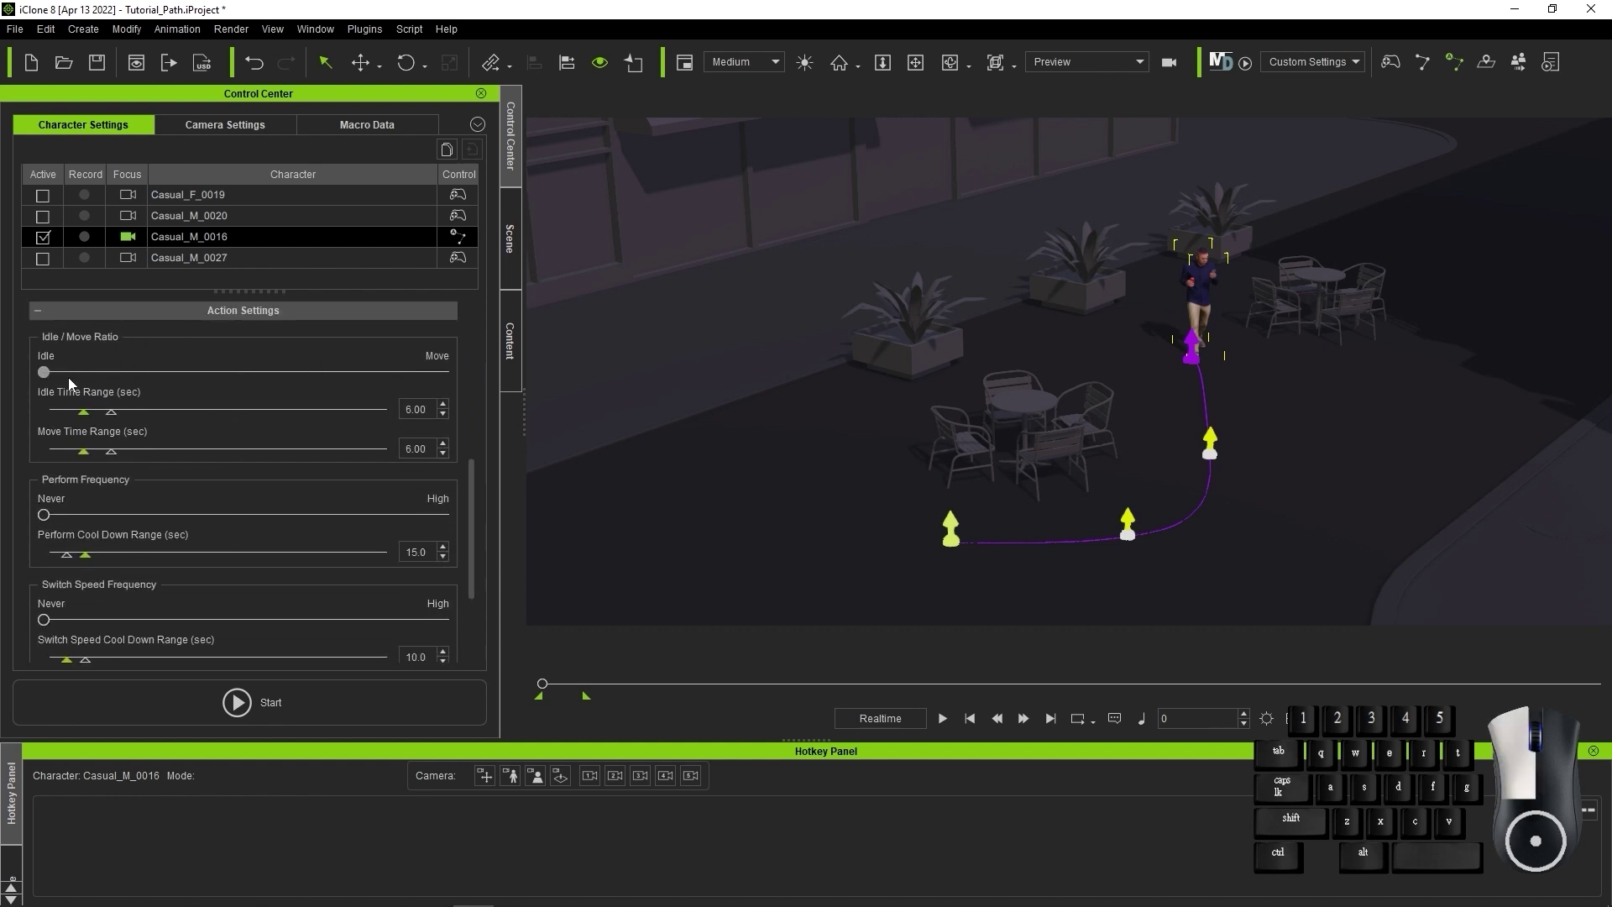
drag(44, 373, 434, 386)
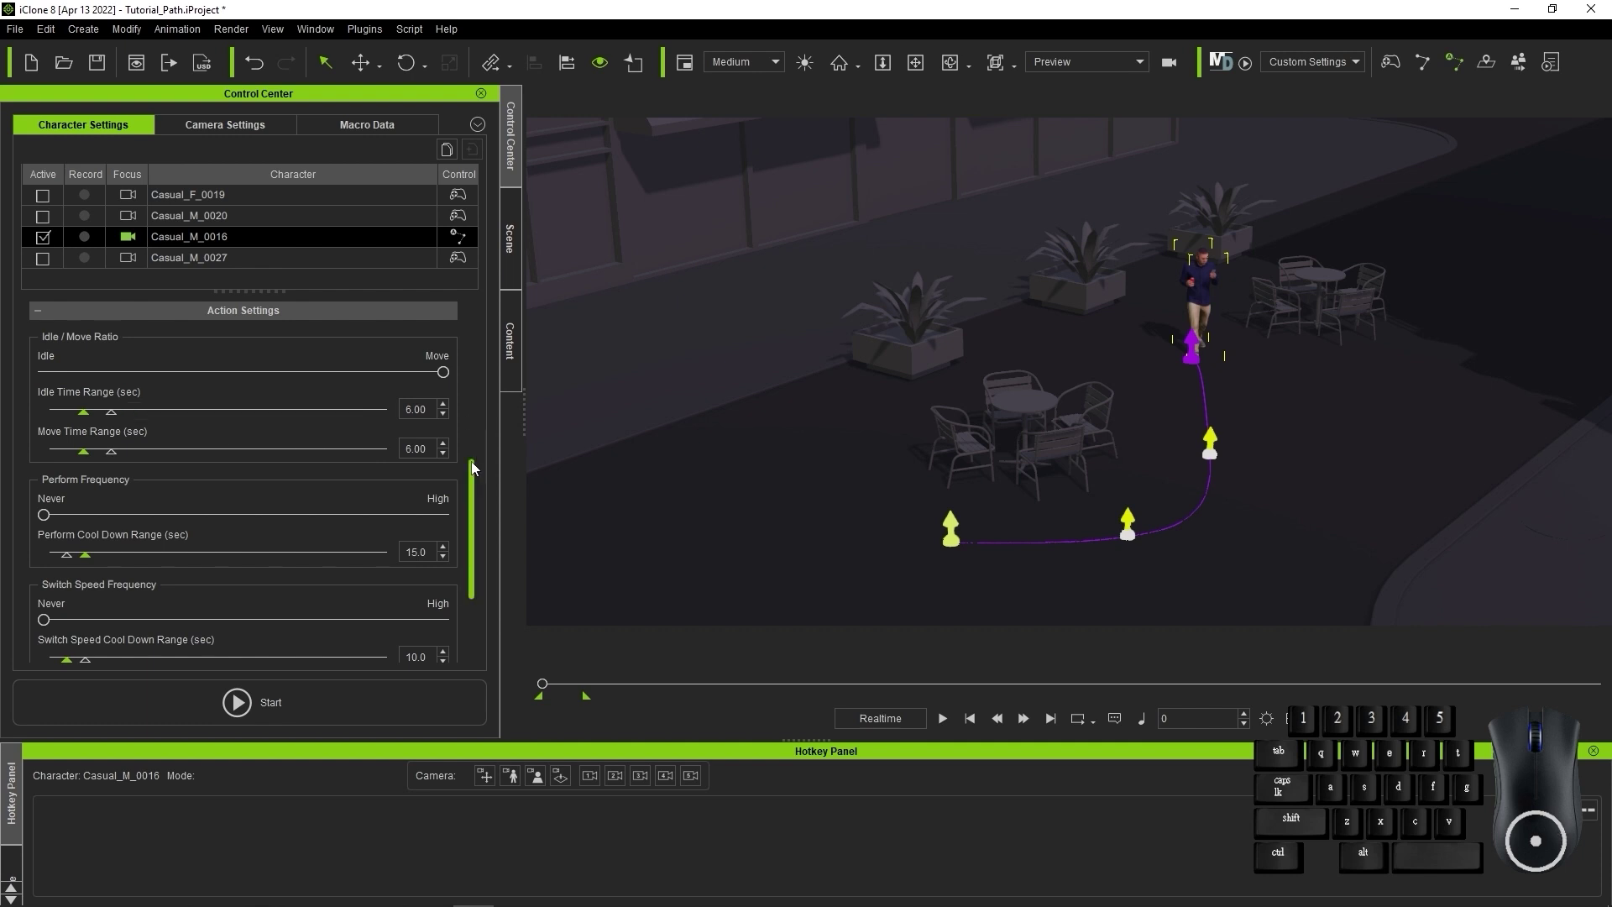
drag(472, 485, 487, 536)
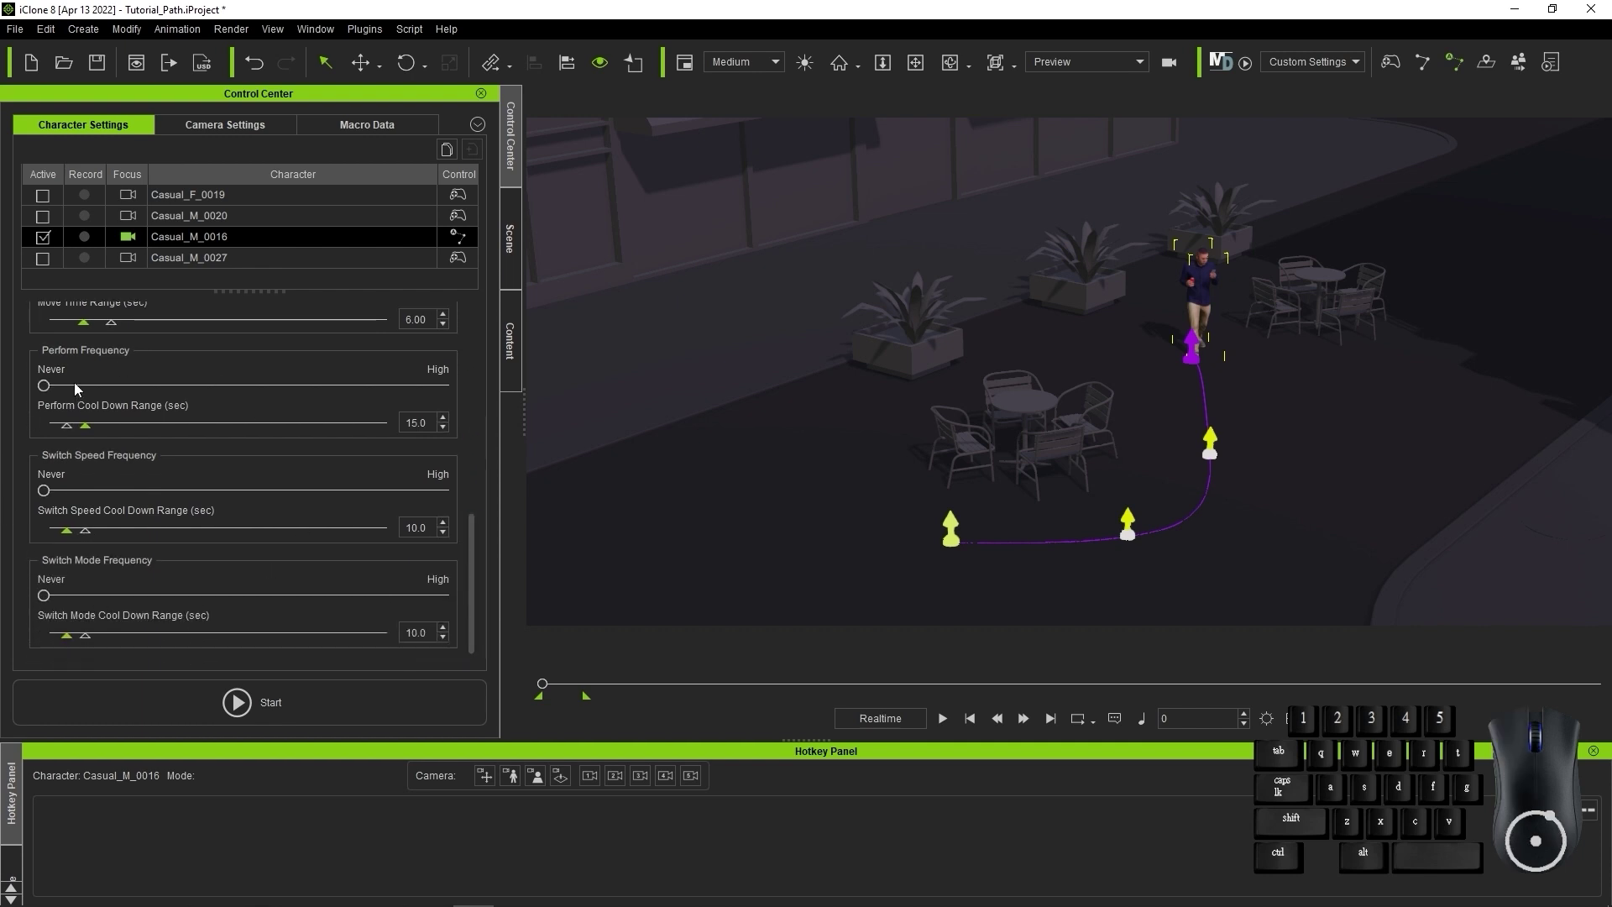
drag(472, 592, 470, 400)
Run the preview to watch Casual_M_0016 walk his path, then stop back at frame 0
click(405, 693)
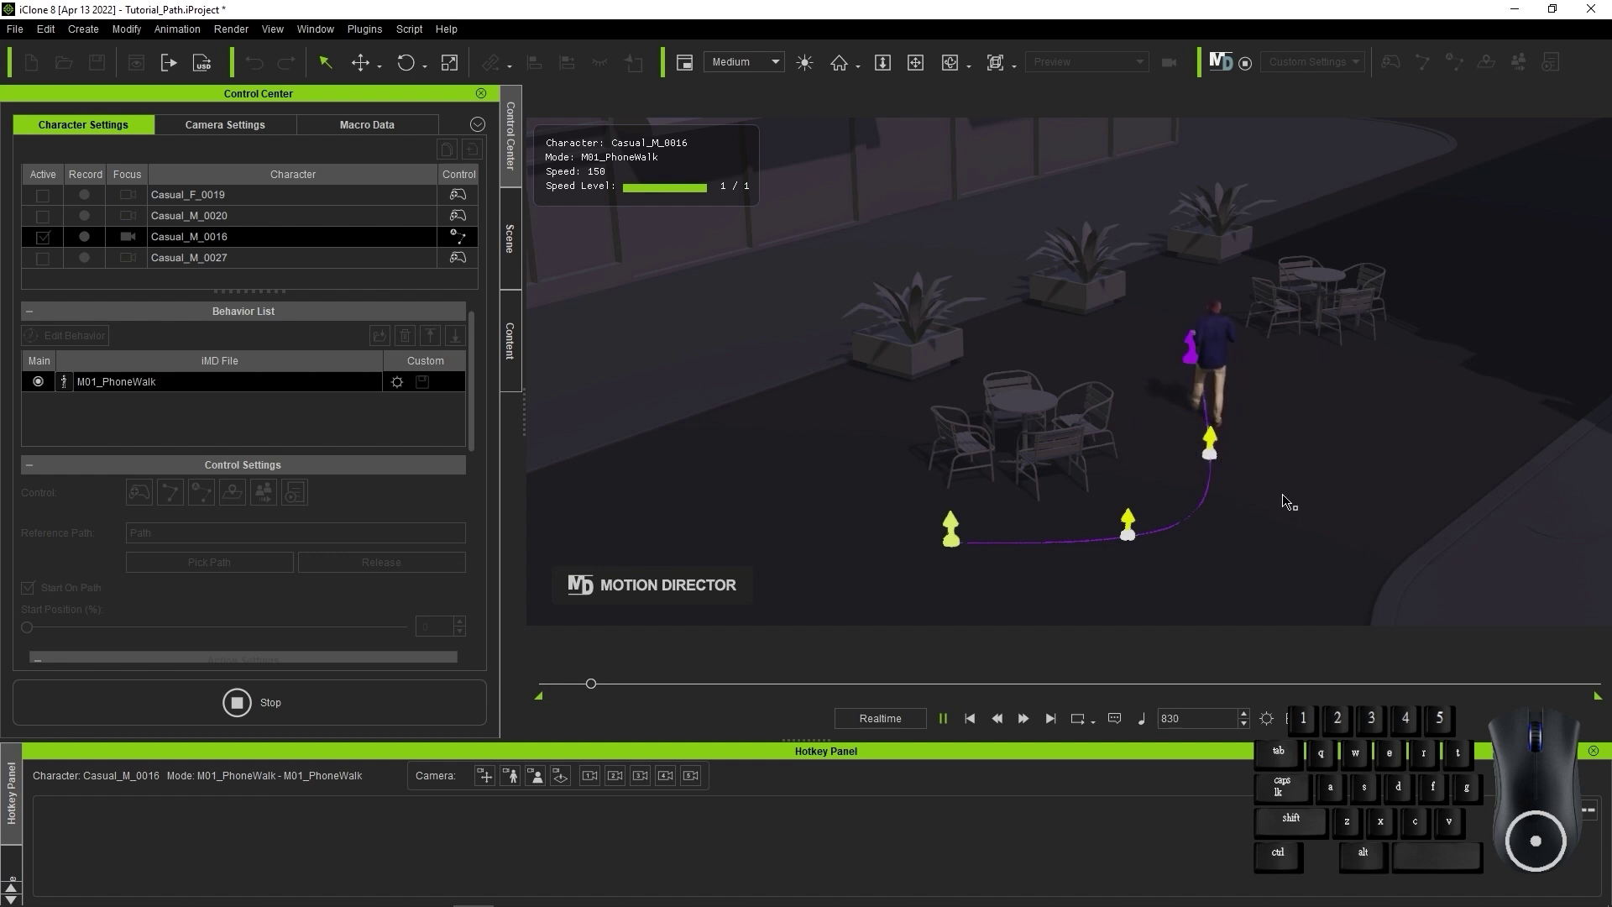
click(409, 699)
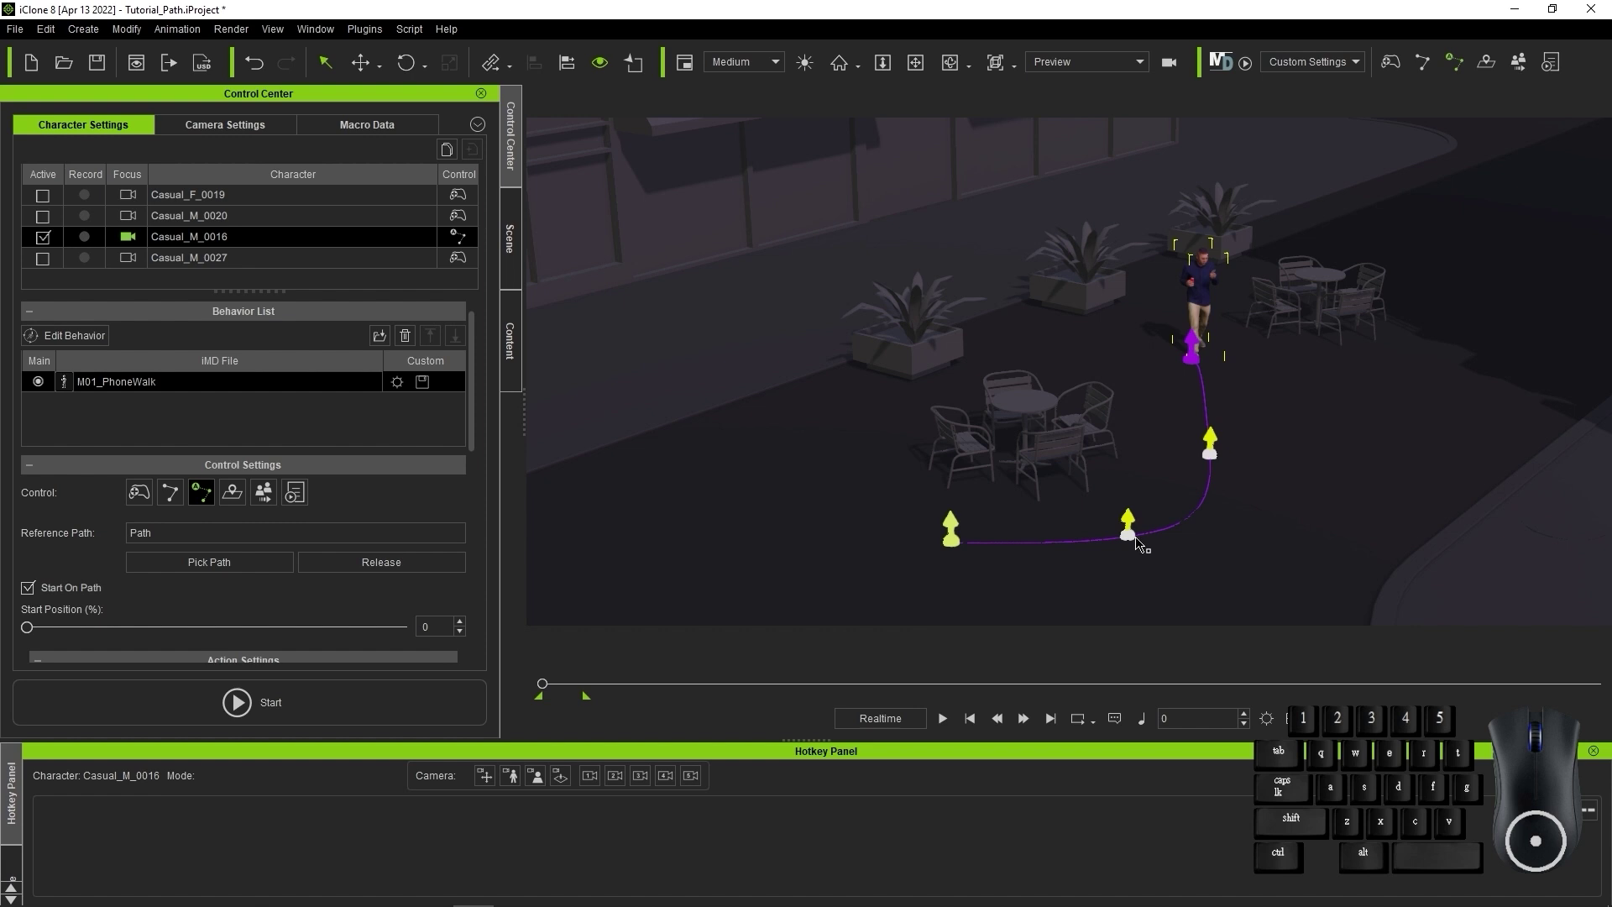
Select the purple loop path and activate Casual_F_0019, Casual_M_0020 and Casual_M_0027
click(1200, 387)
click(315, 28)
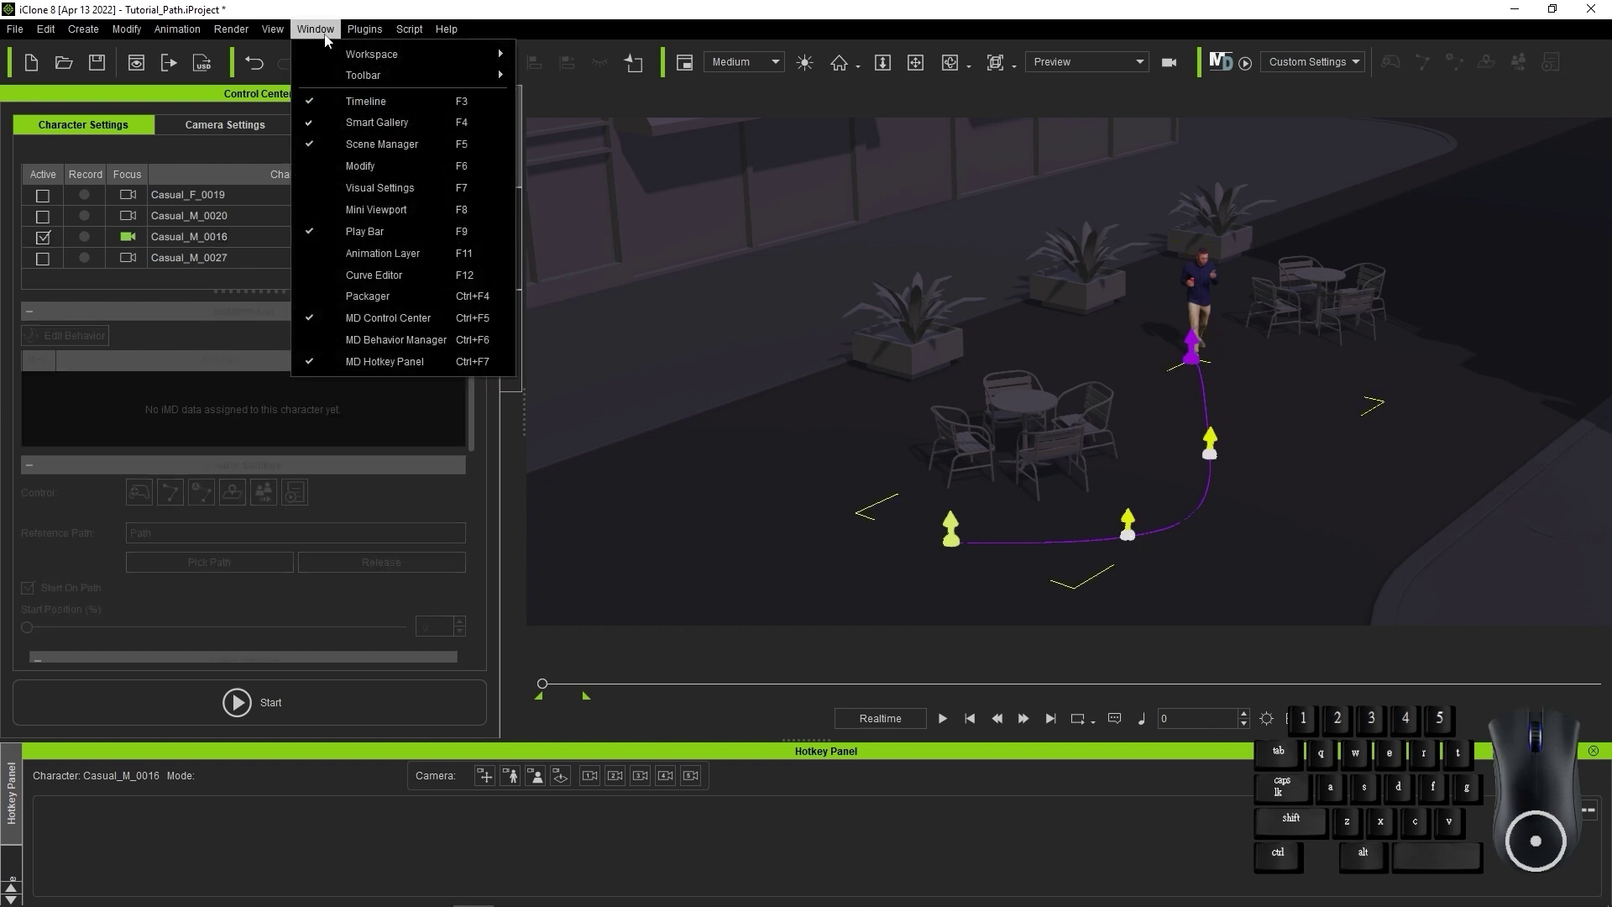
click(382, 162)
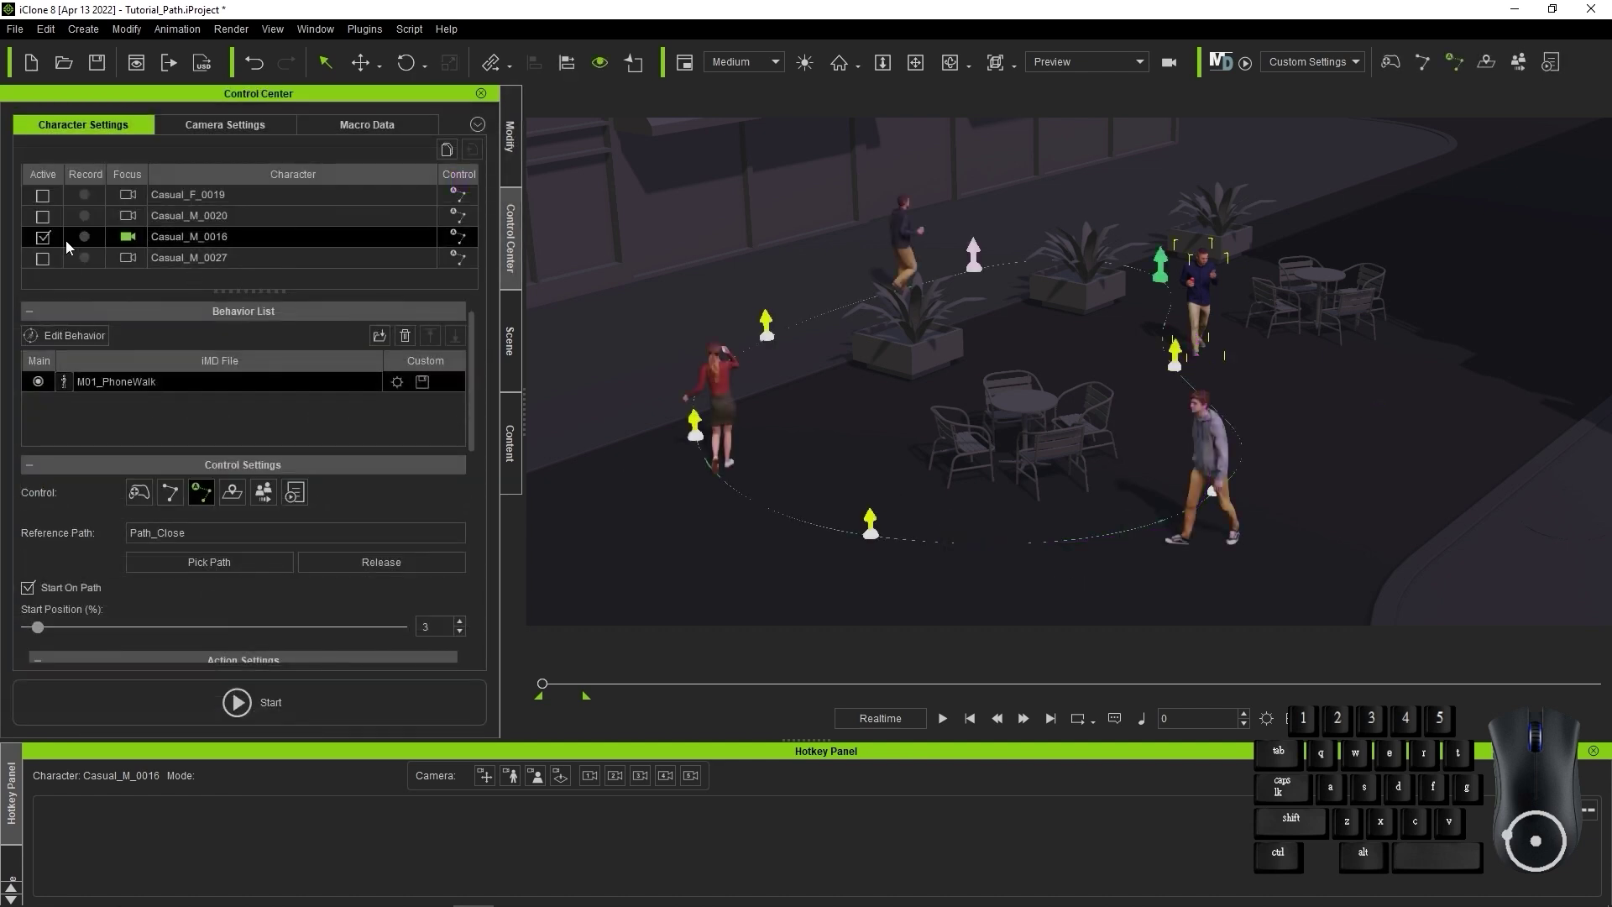
click(42, 215)
click(42, 195)
click(42, 259)
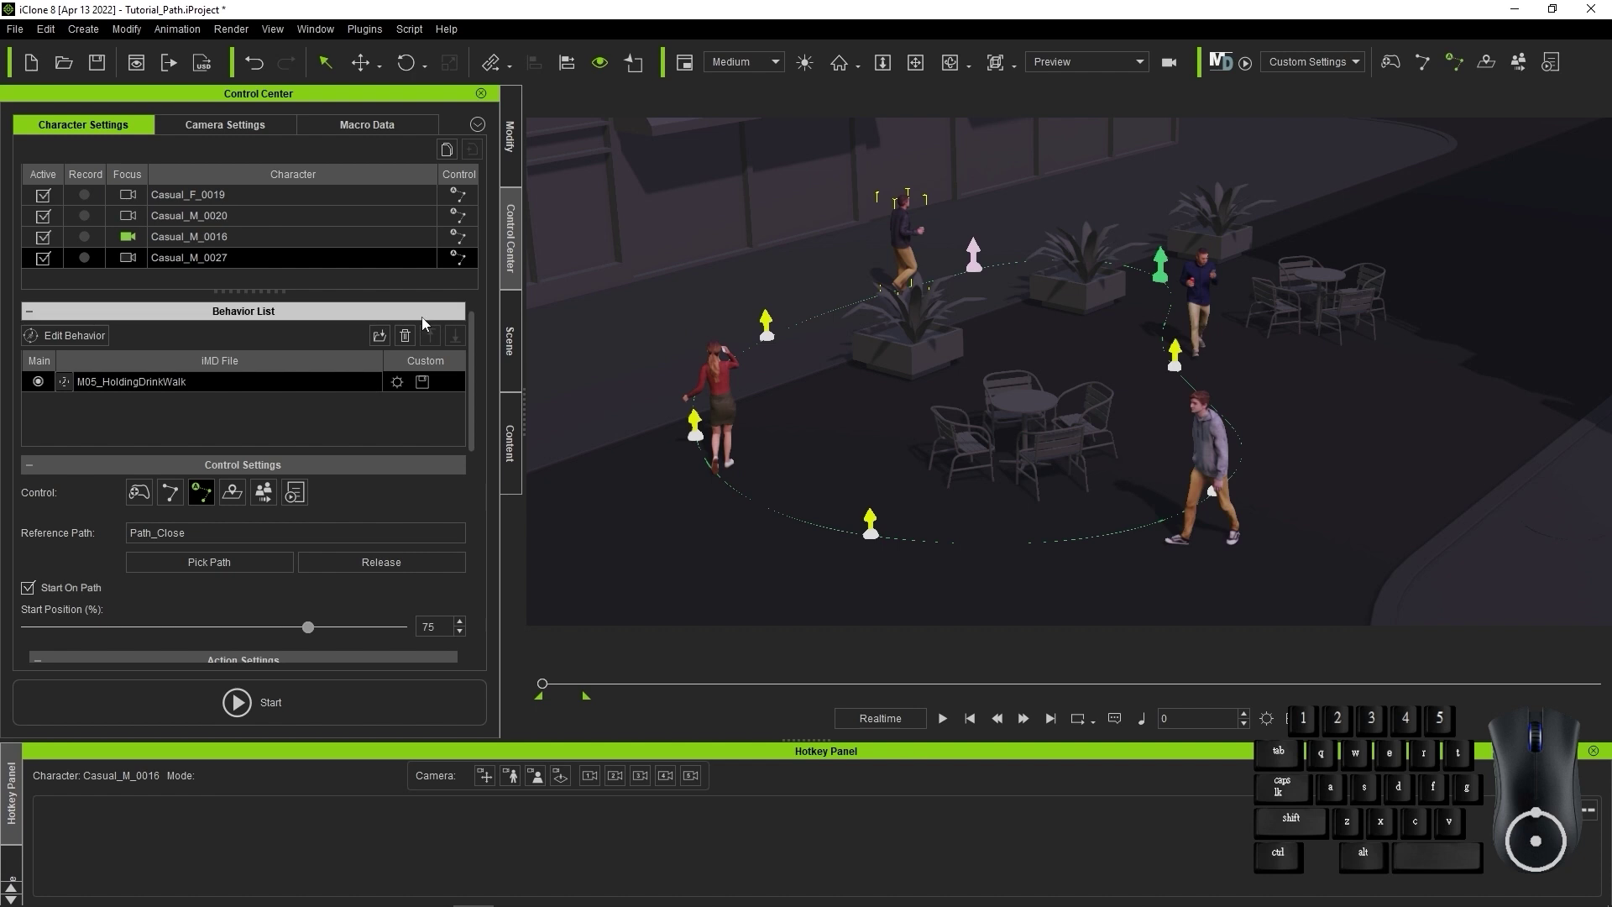
Review each walker's behavior and Start Position, then preview all four on the loop
click(296, 192)
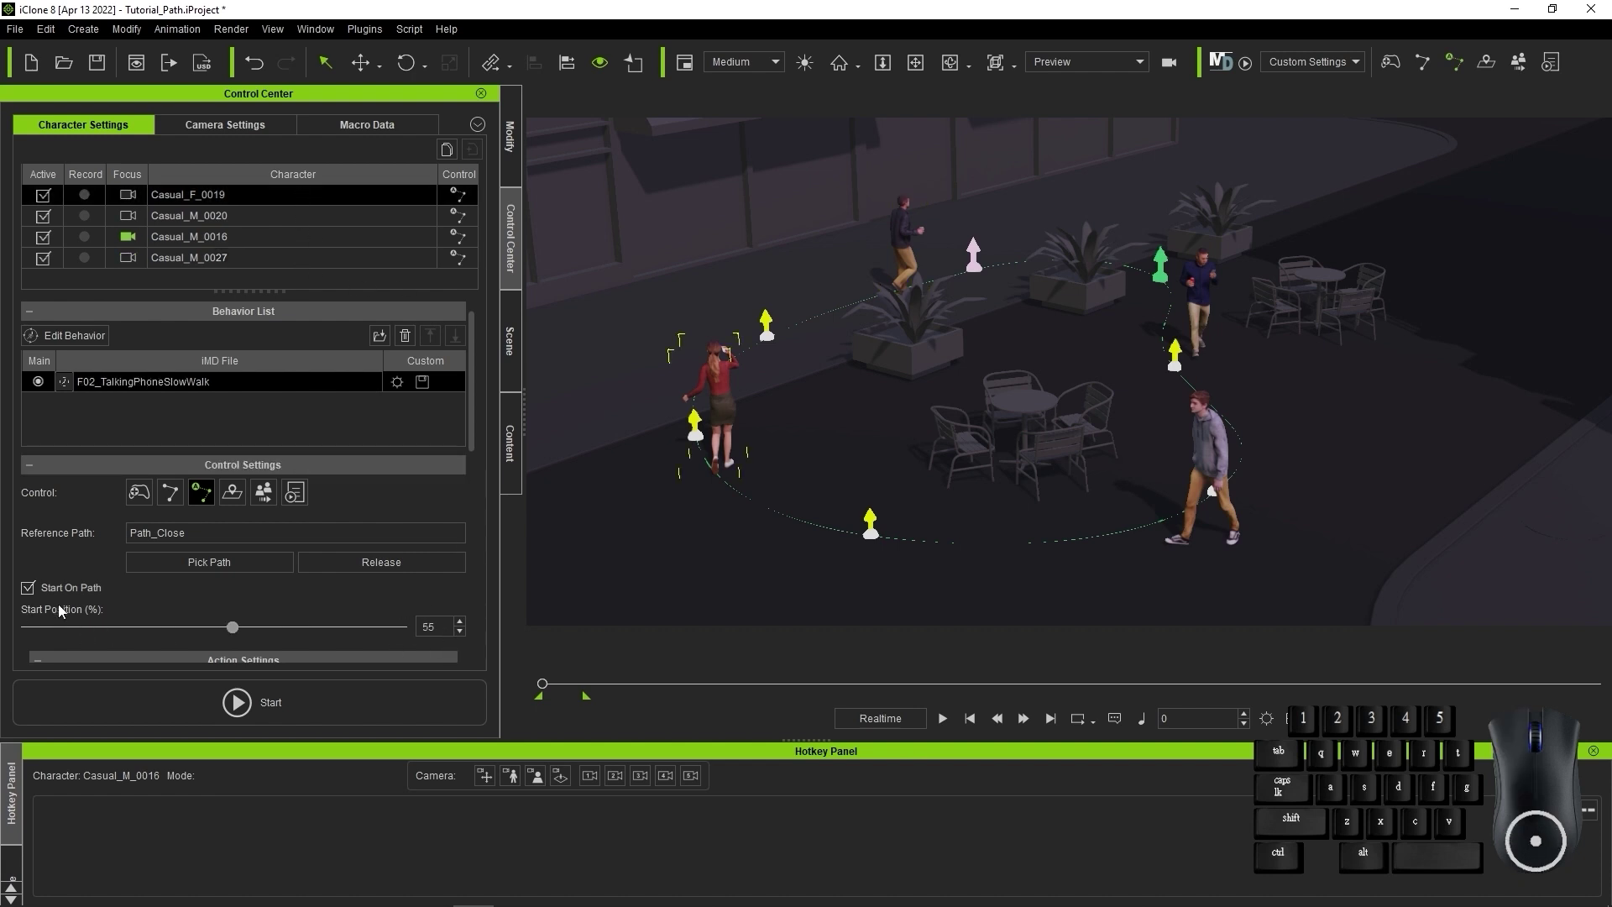
click(283, 221)
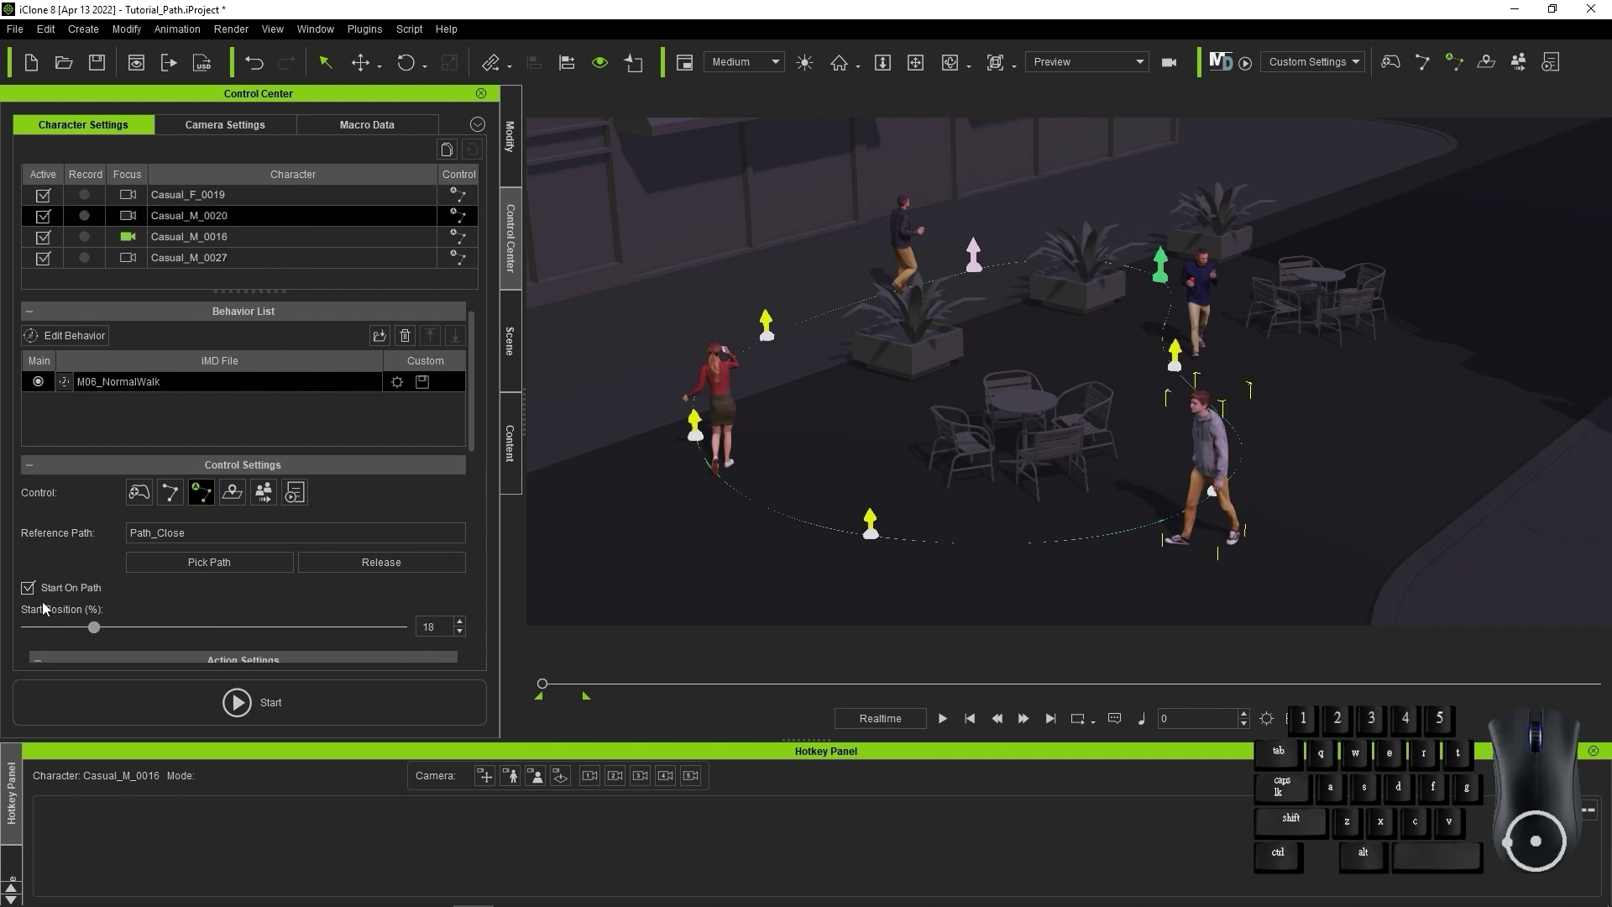
click(296, 235)
click(289, 260)
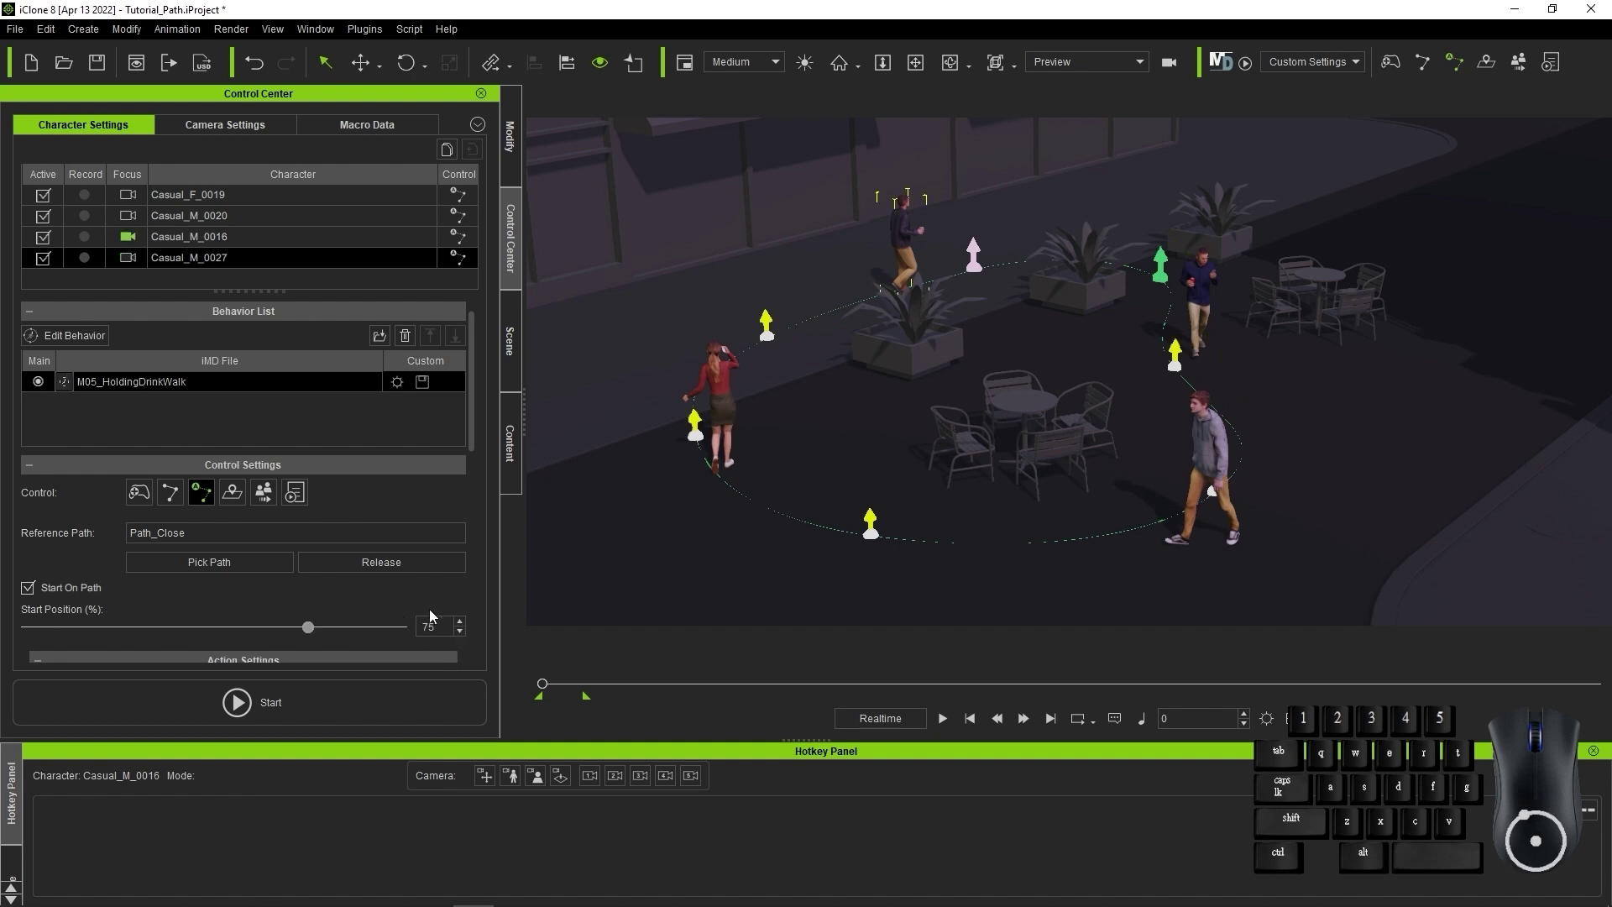
click(430, 722)
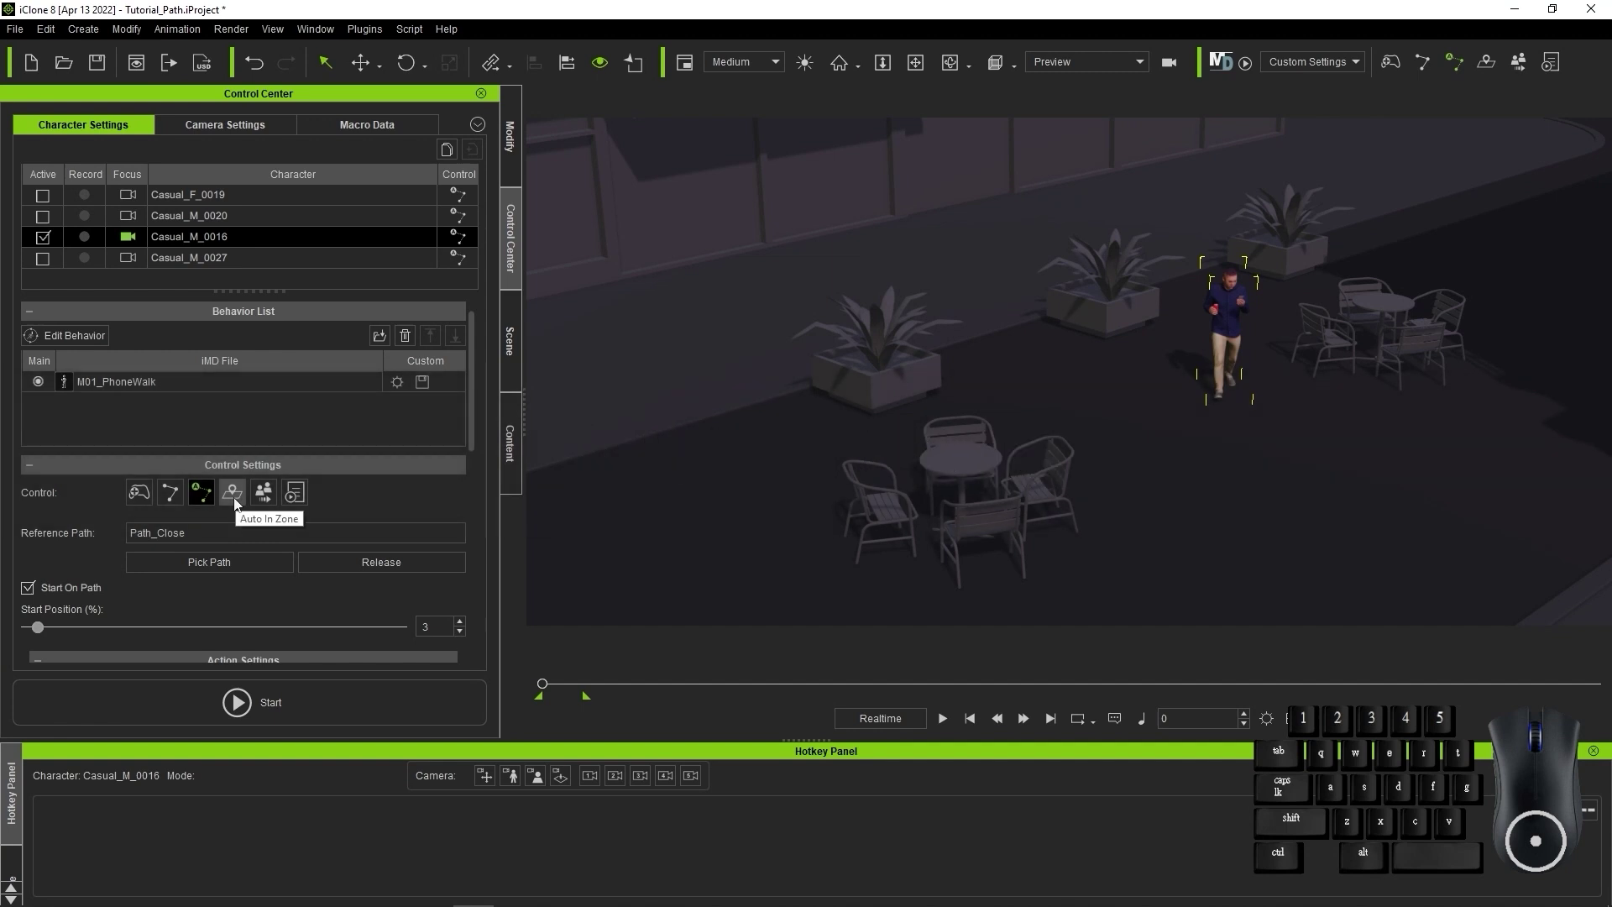
Switch Casual_M_0016 to Auto In Zone control and look through the Create menu options
click(232, 494)
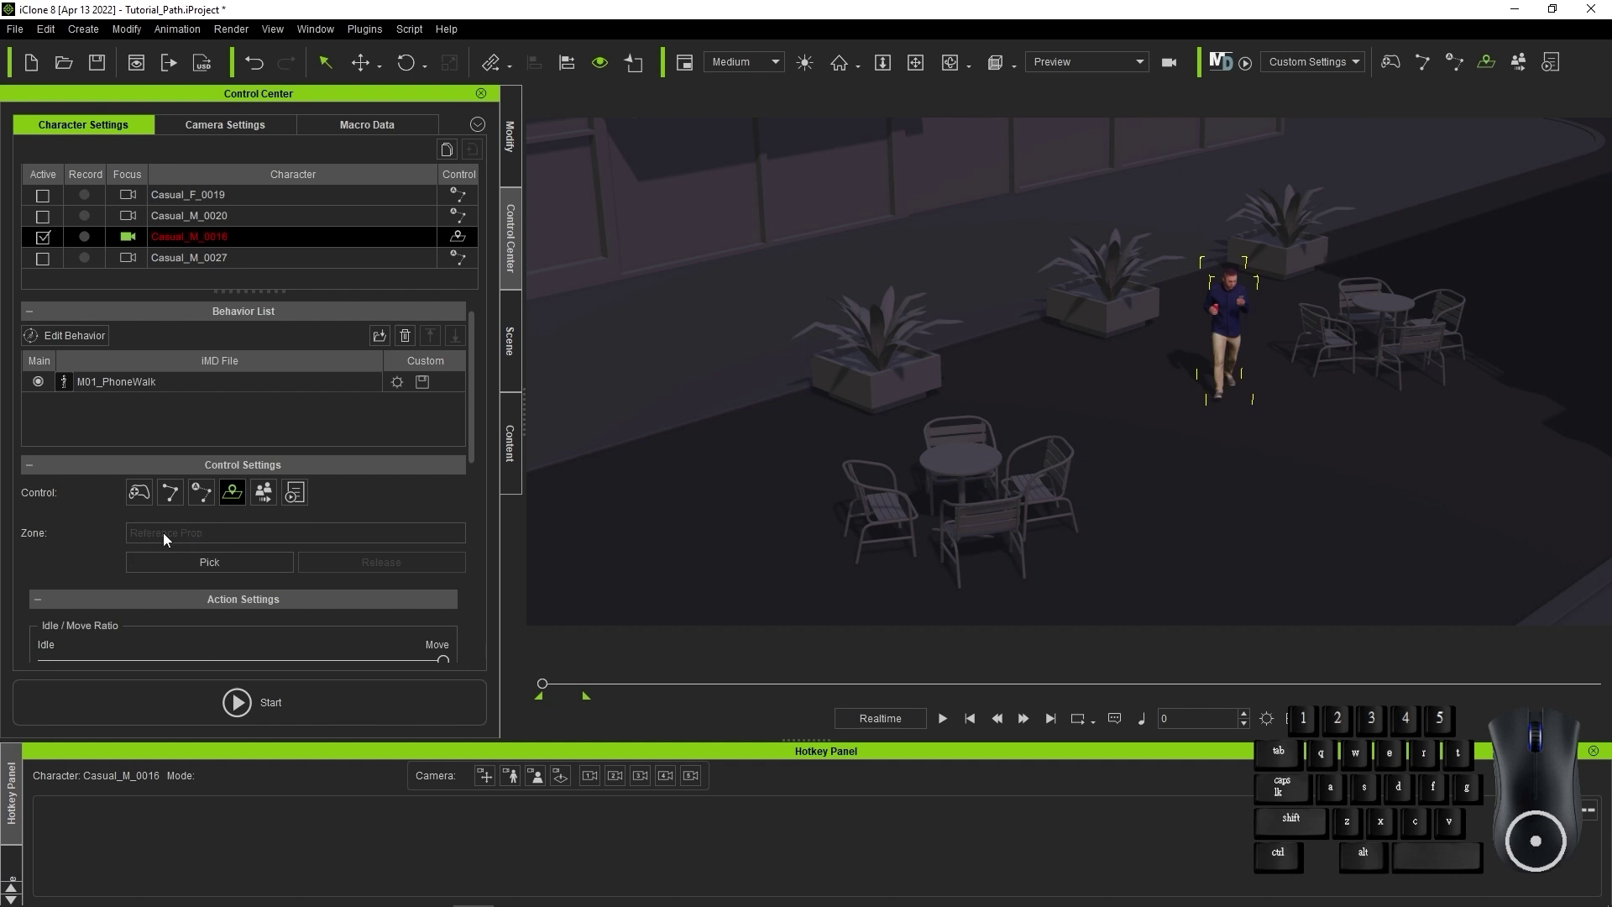
click(83, 29)
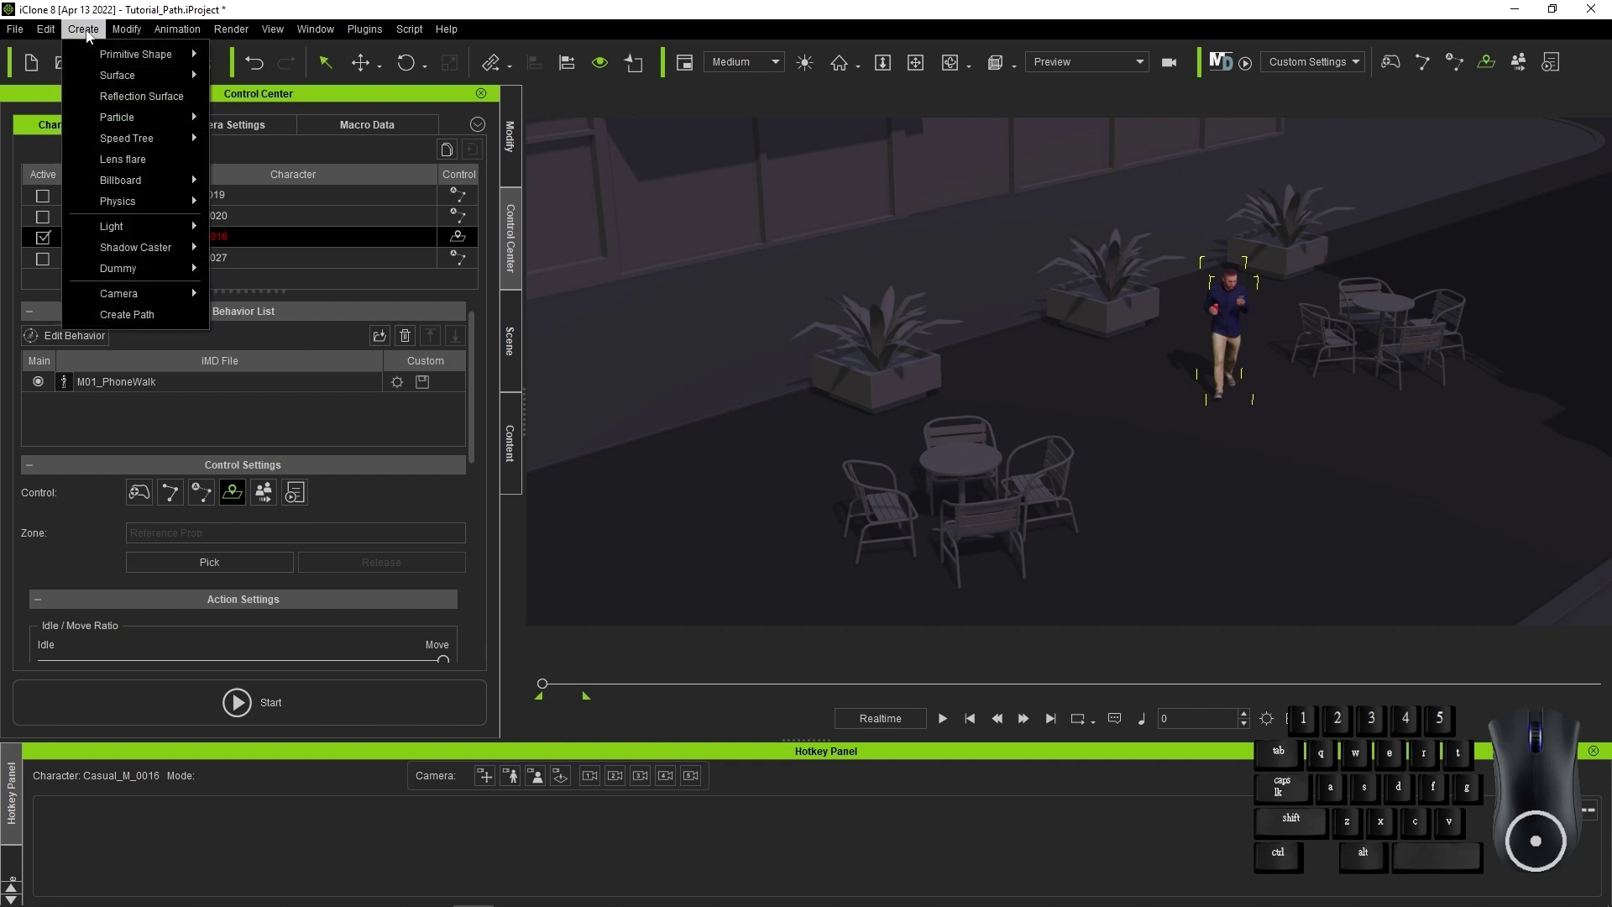
mouse_move(134, 55)
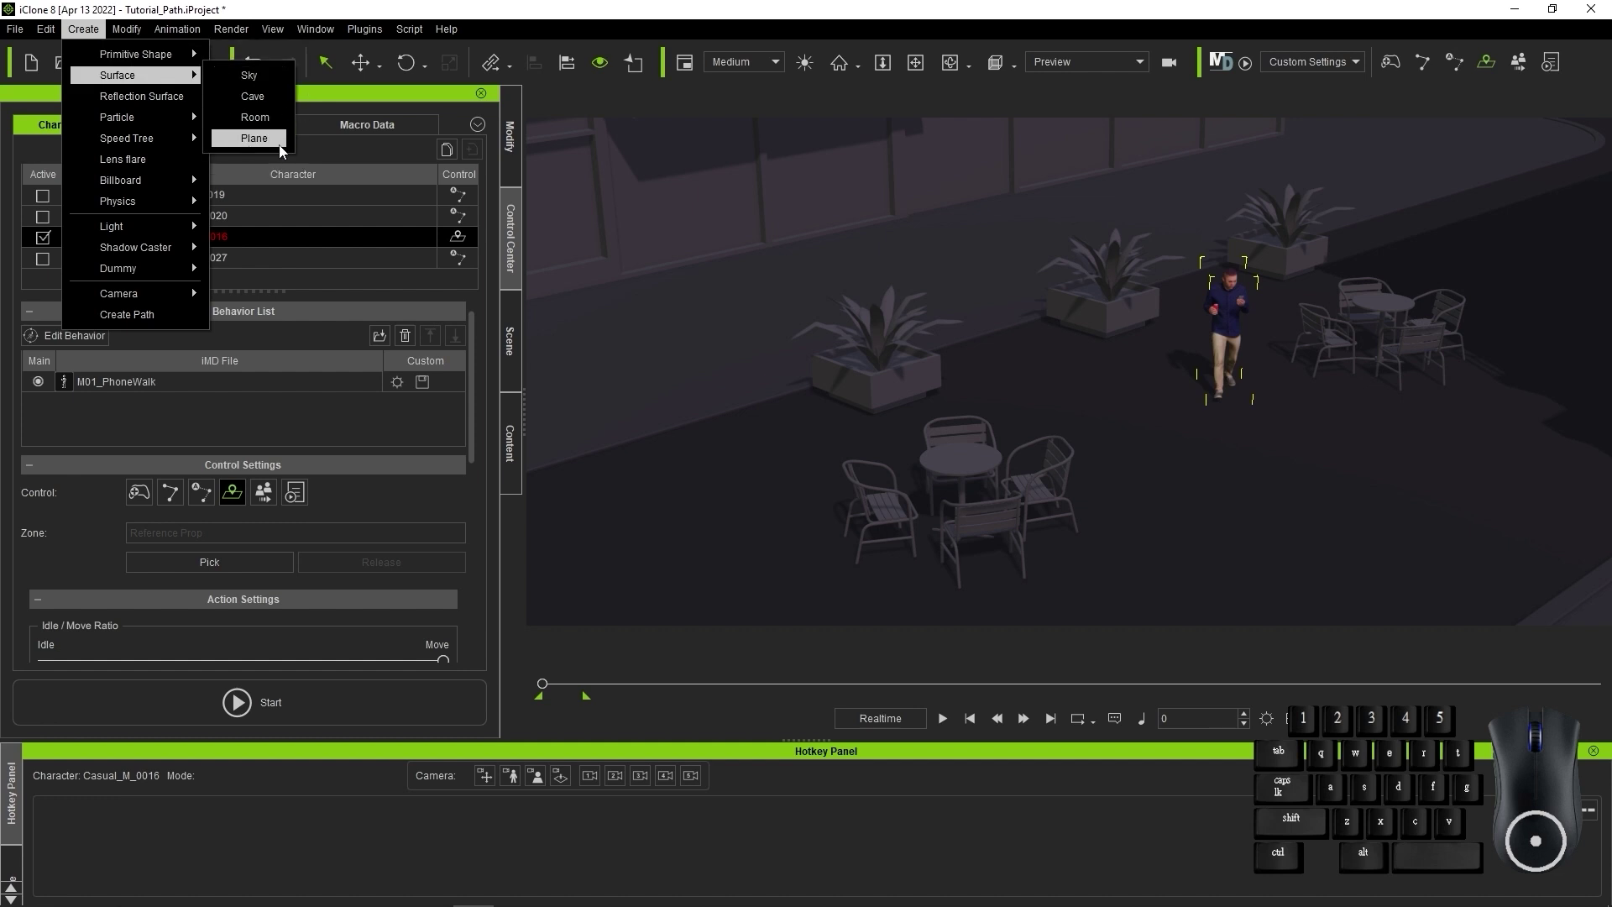
key(Escape)
key(Escape)
Select Floor_001 and scale it along one axis into a strip beside the storefronts
click(517, 375)
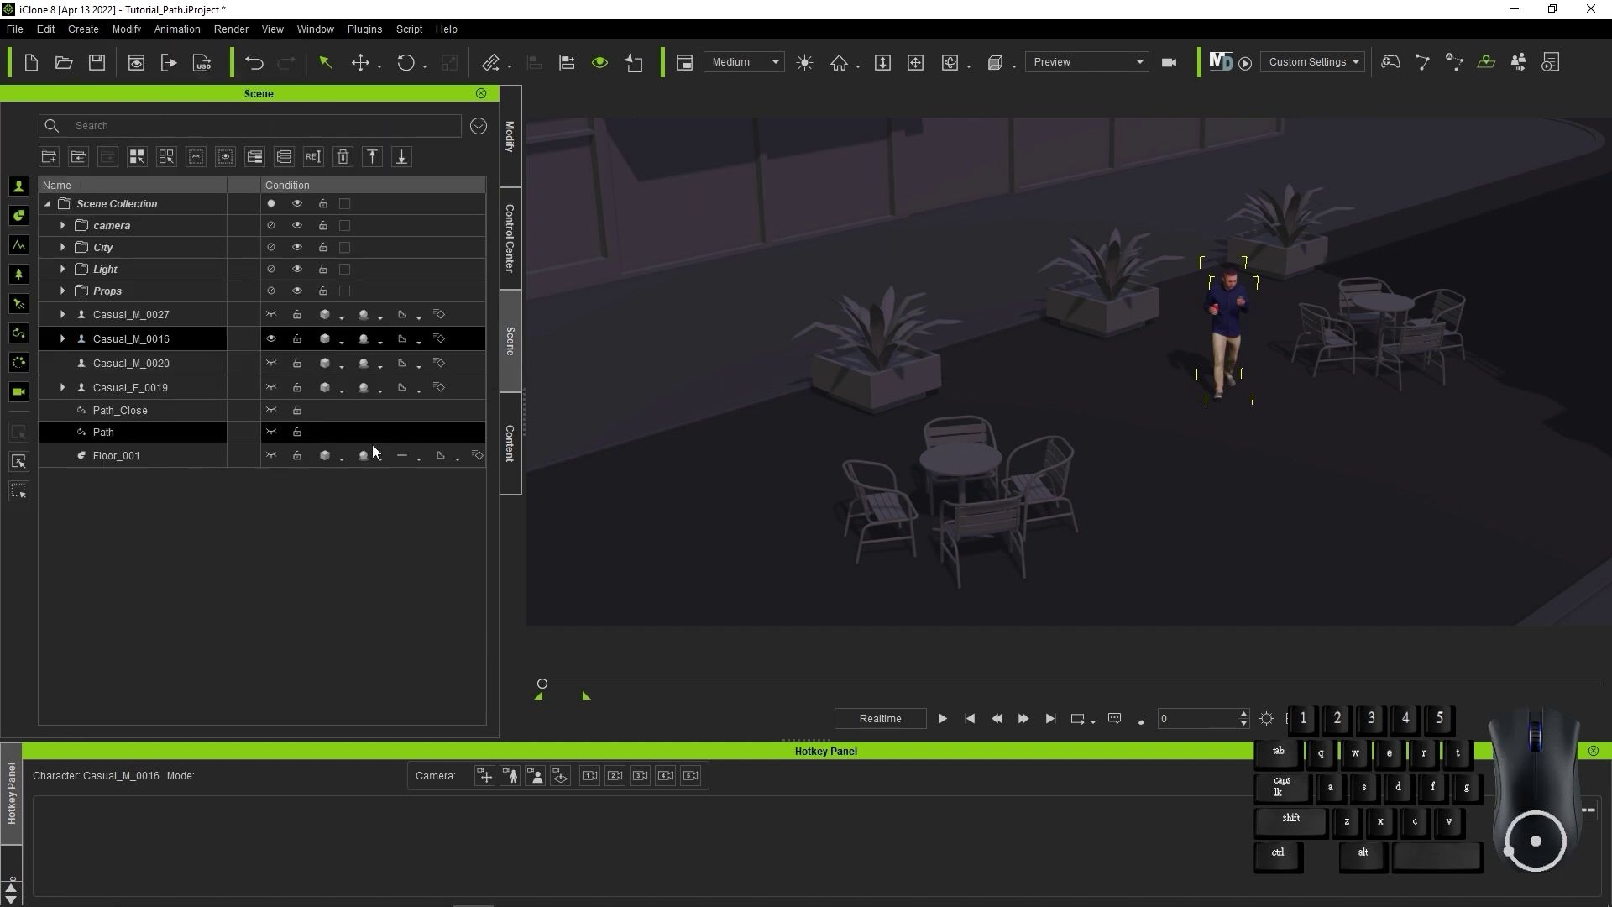
click(351, 455)
click(517, 223)
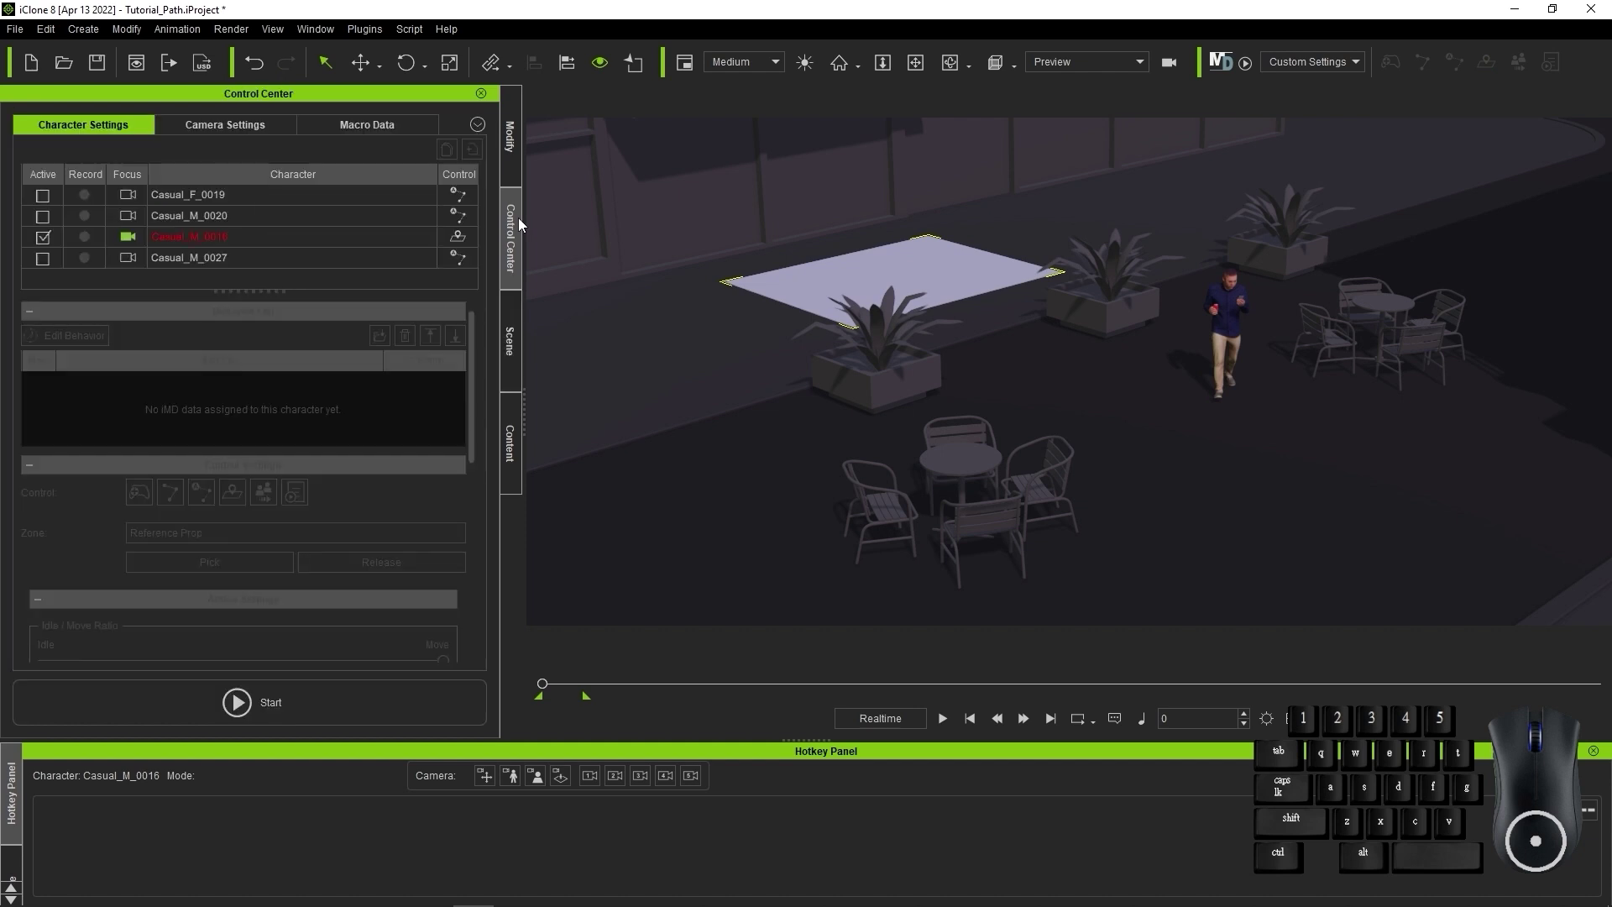
drag(763, 306, 725, 418)
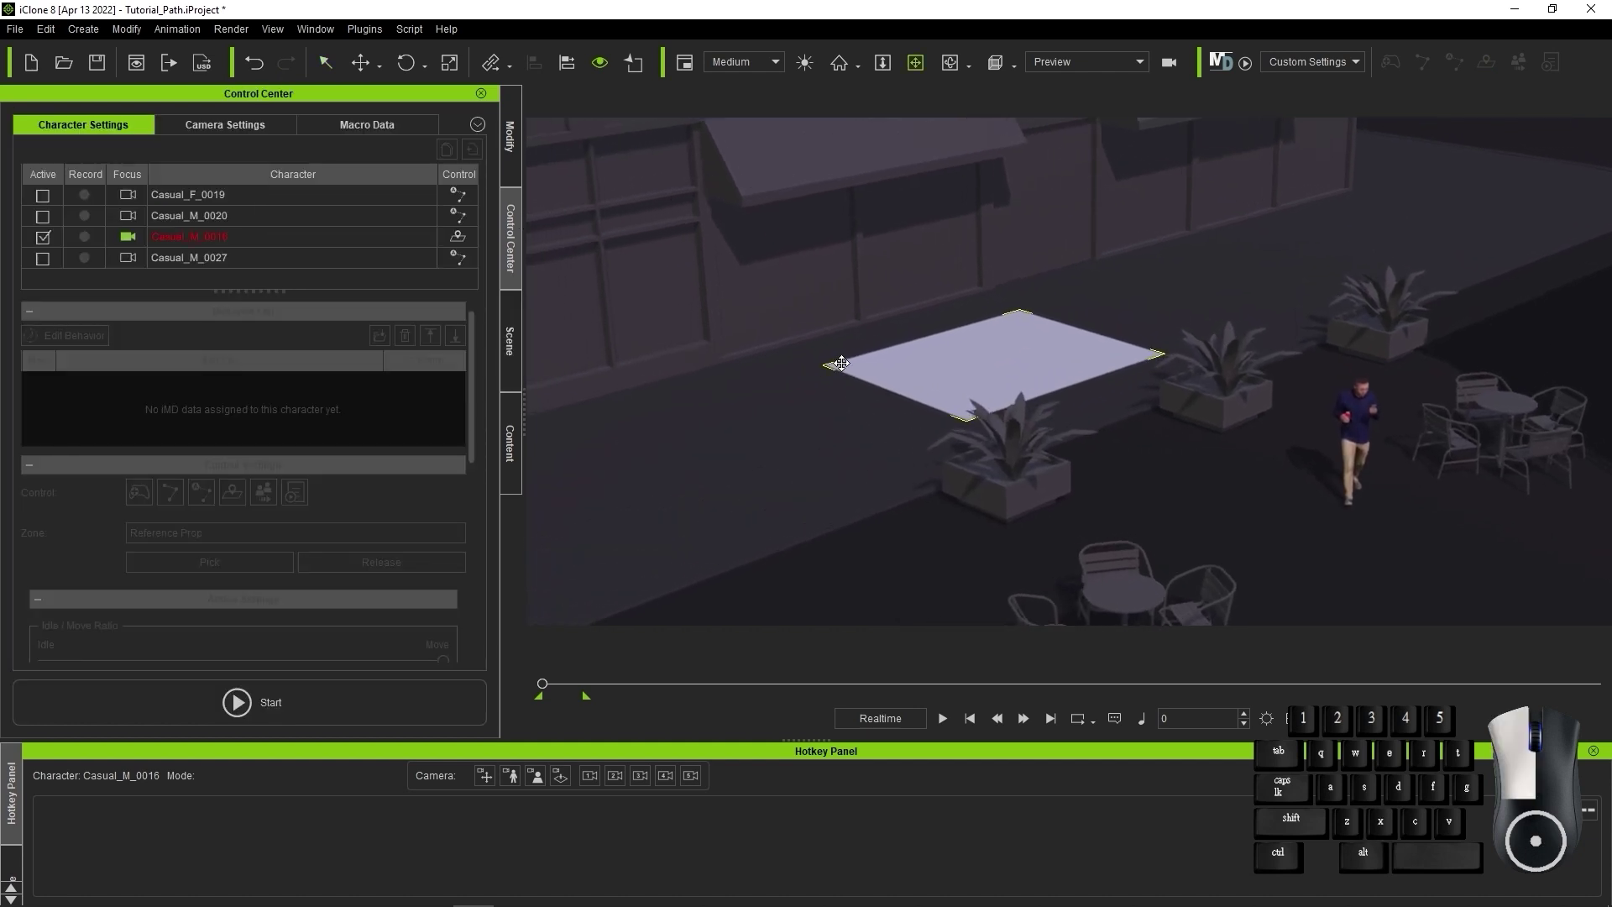
key(r)
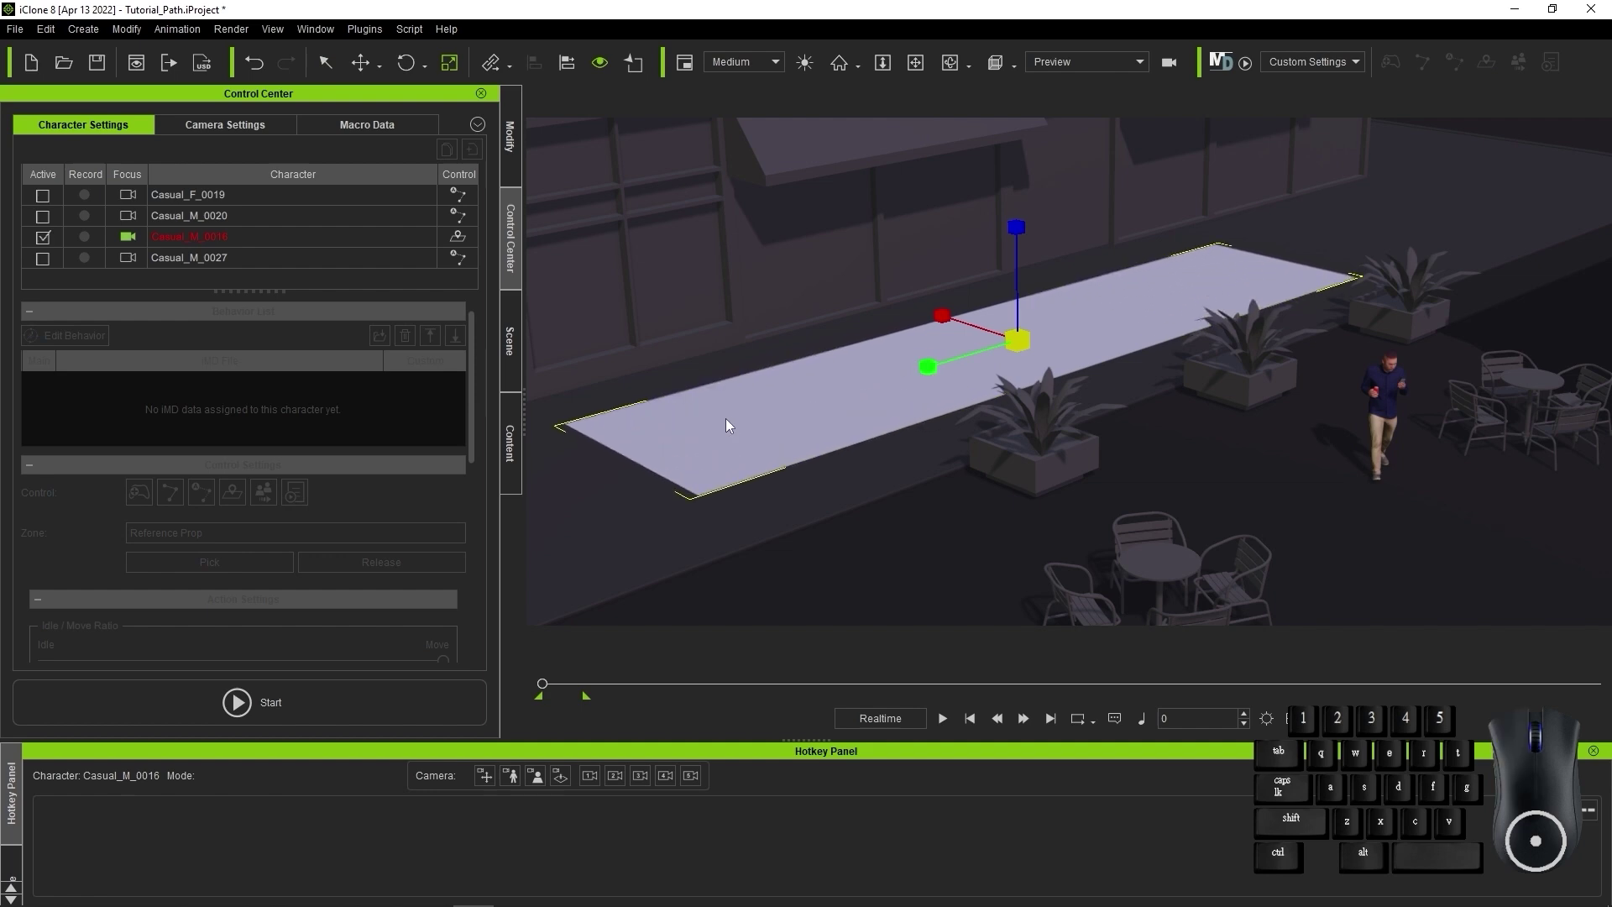
Move Casual_M_0016 onto the walkway plane and pick Floor_001 as his Auto In Zone
key(q)
click(1393, 417)
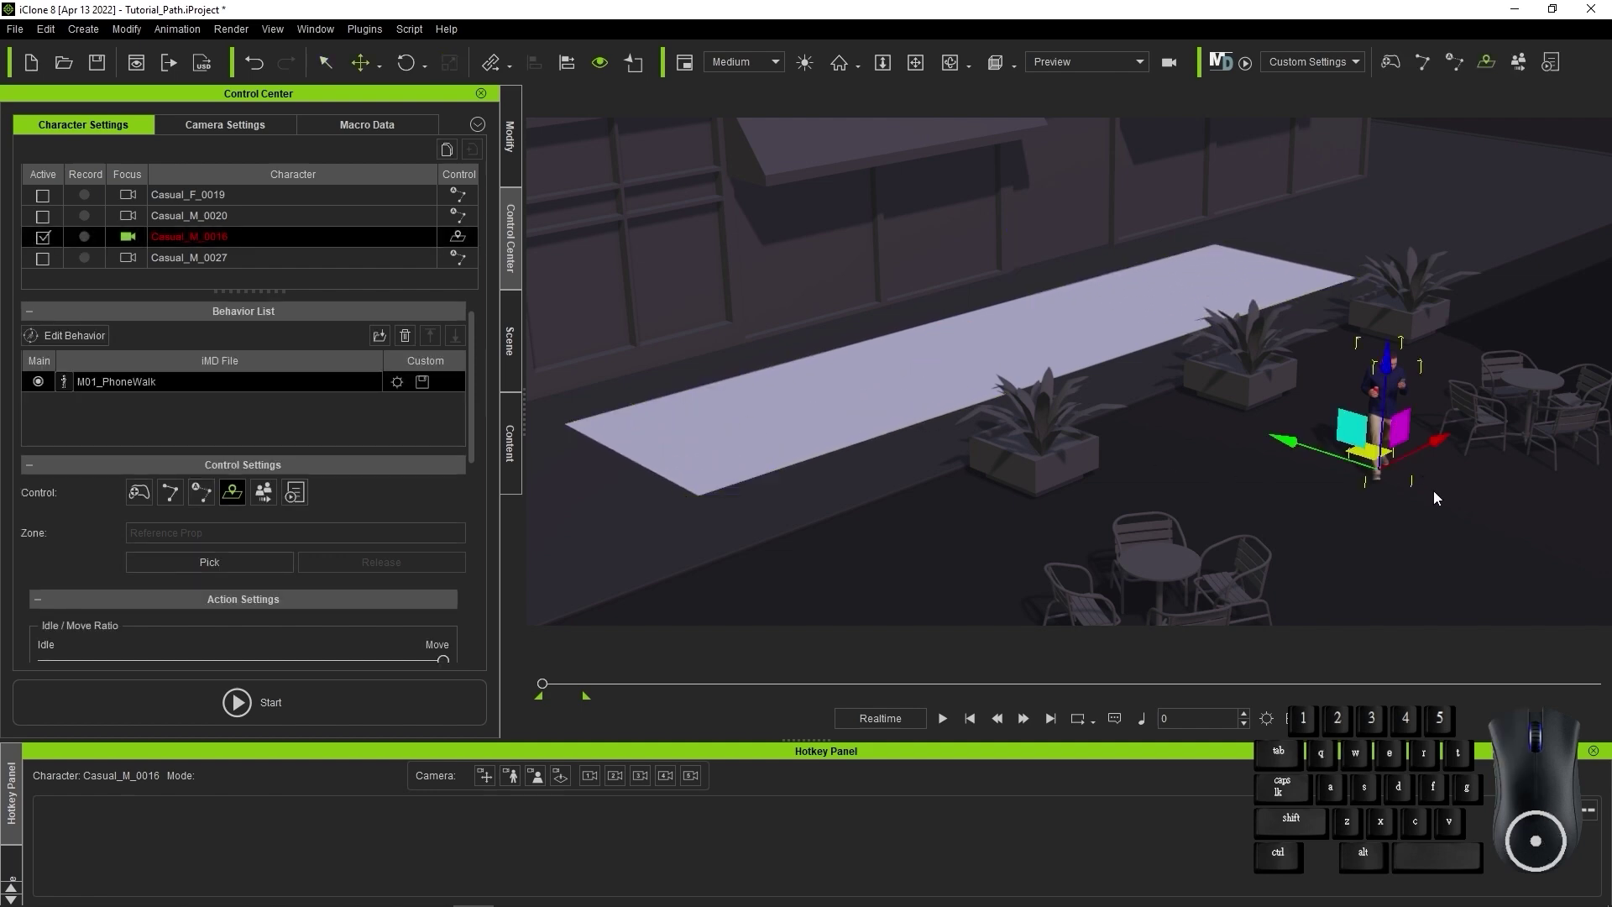
drag(1367, 452, 1005, 340)
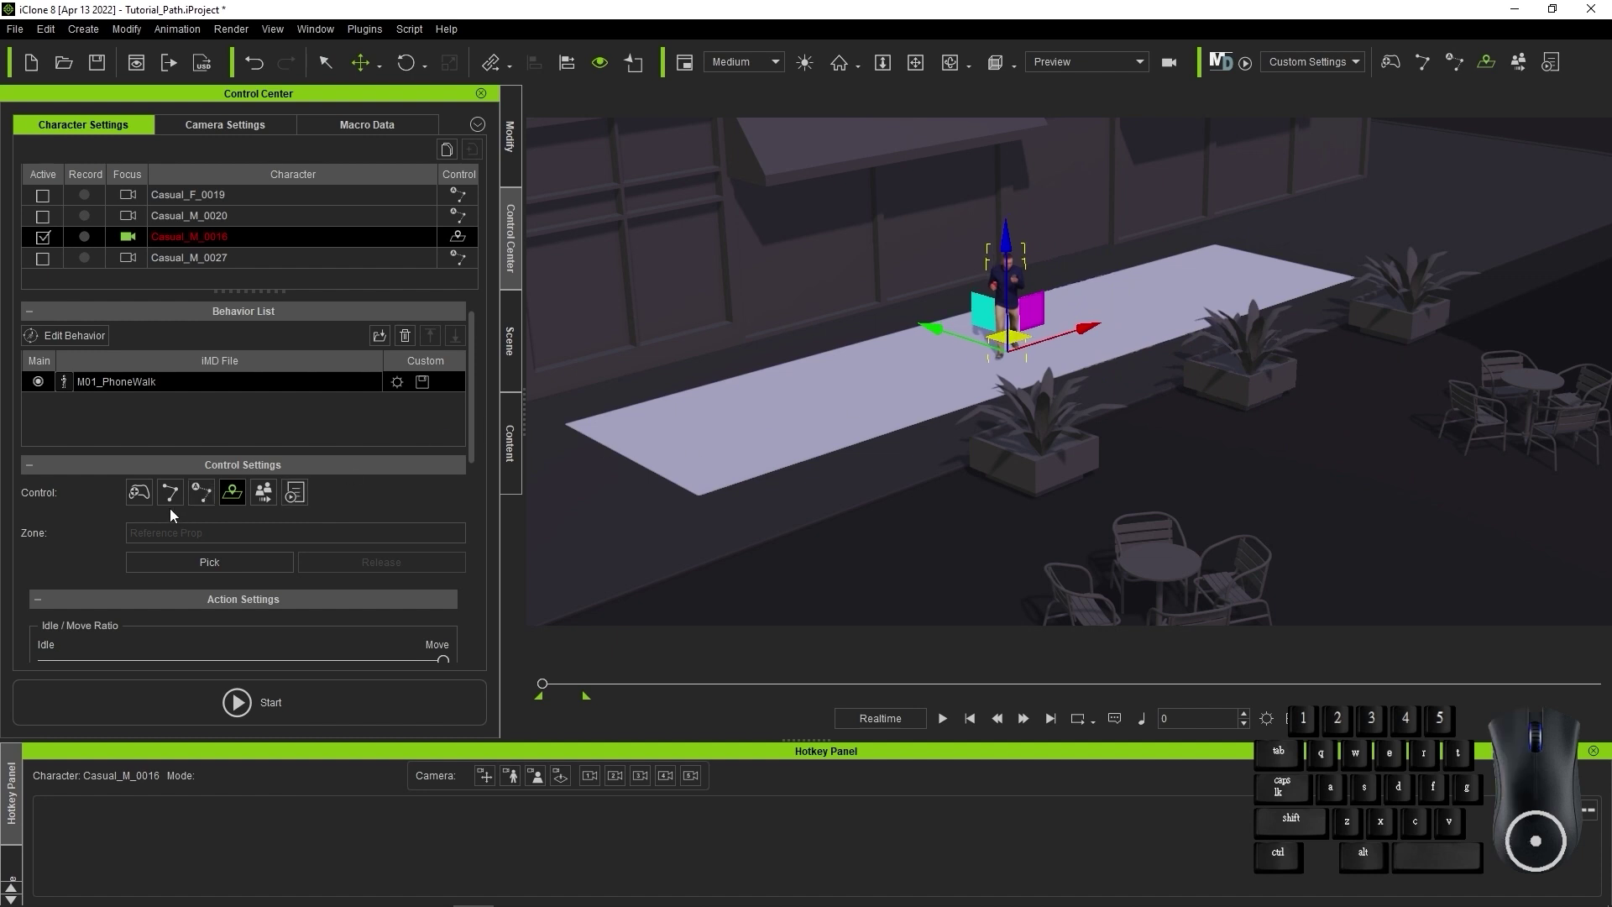
click(234, 496)
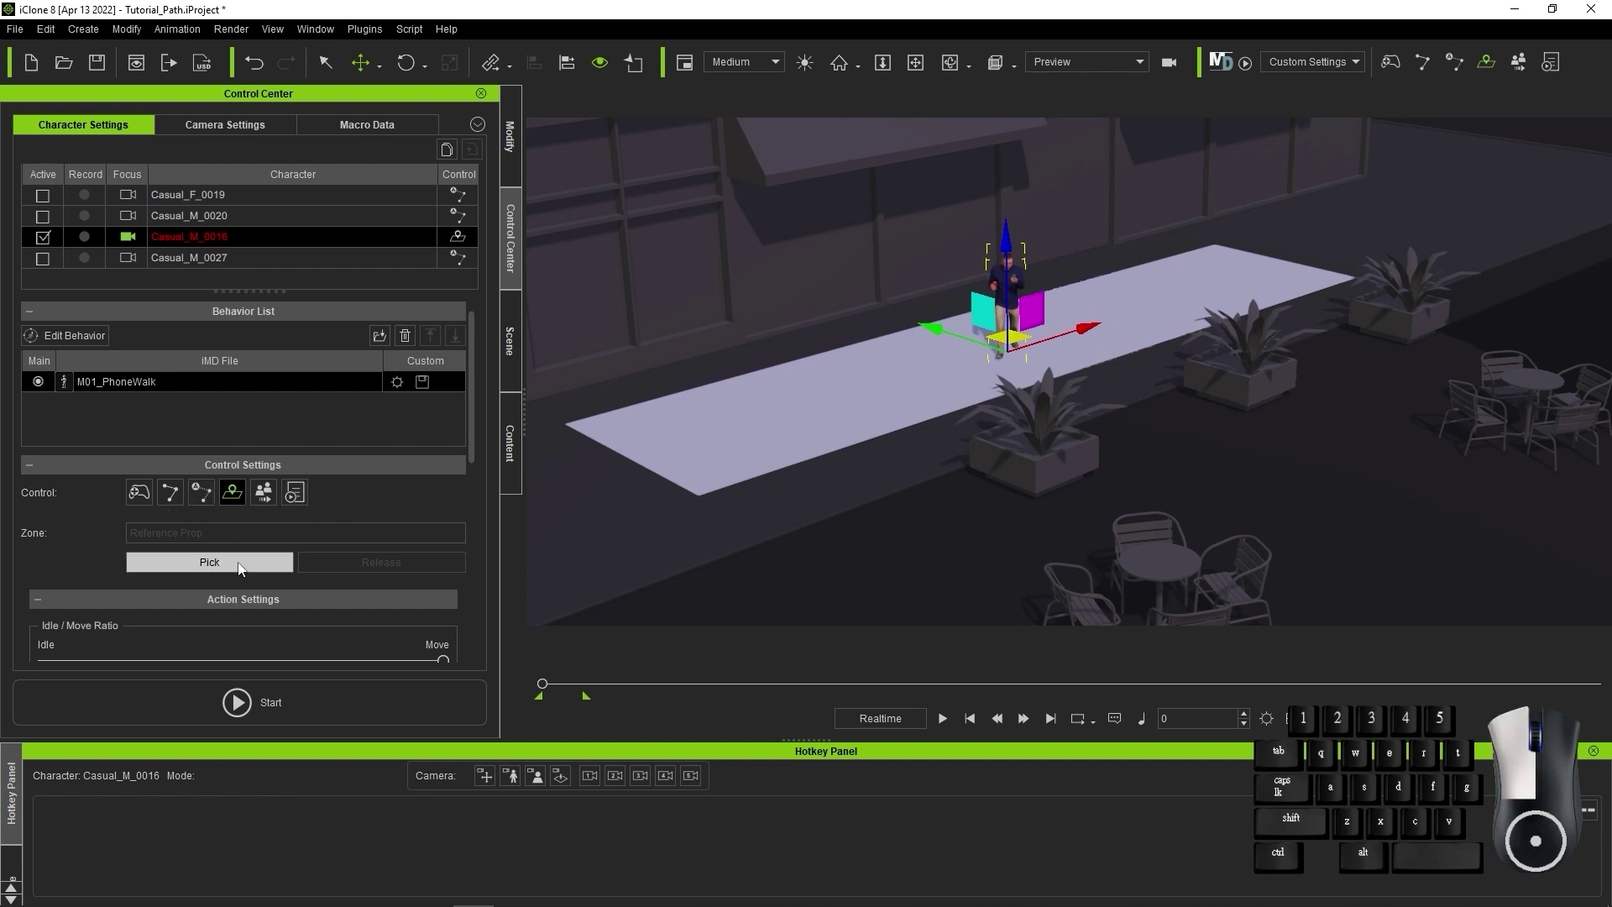
click(865, 402)
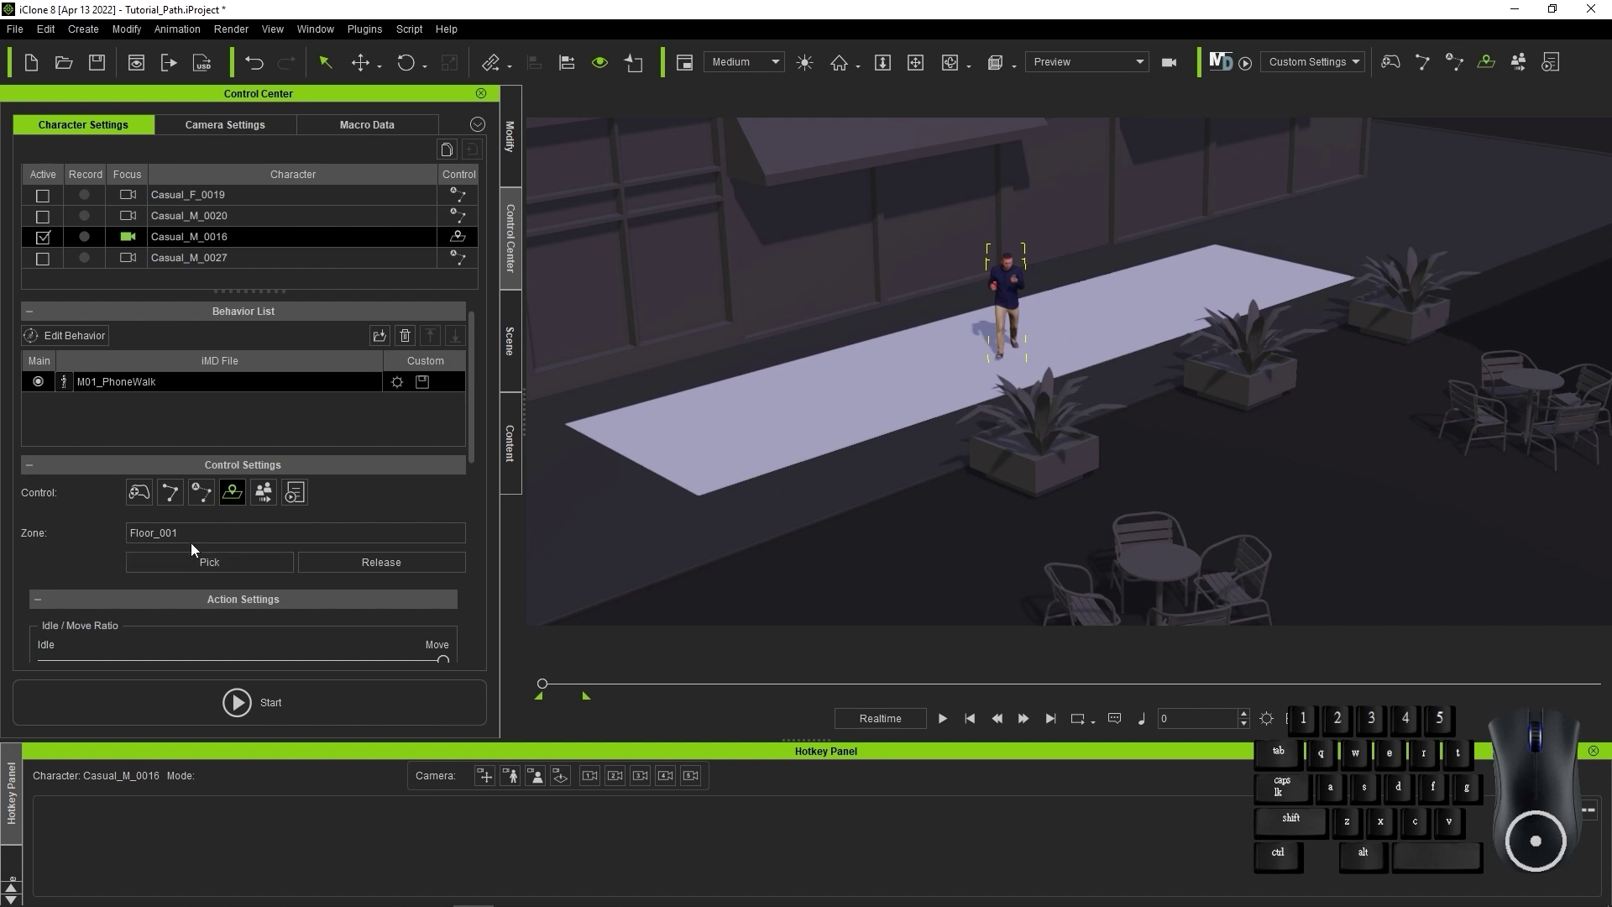
Start the Motion Director preview to watch him wander the walkway
drag(473, 425, 482, 552)
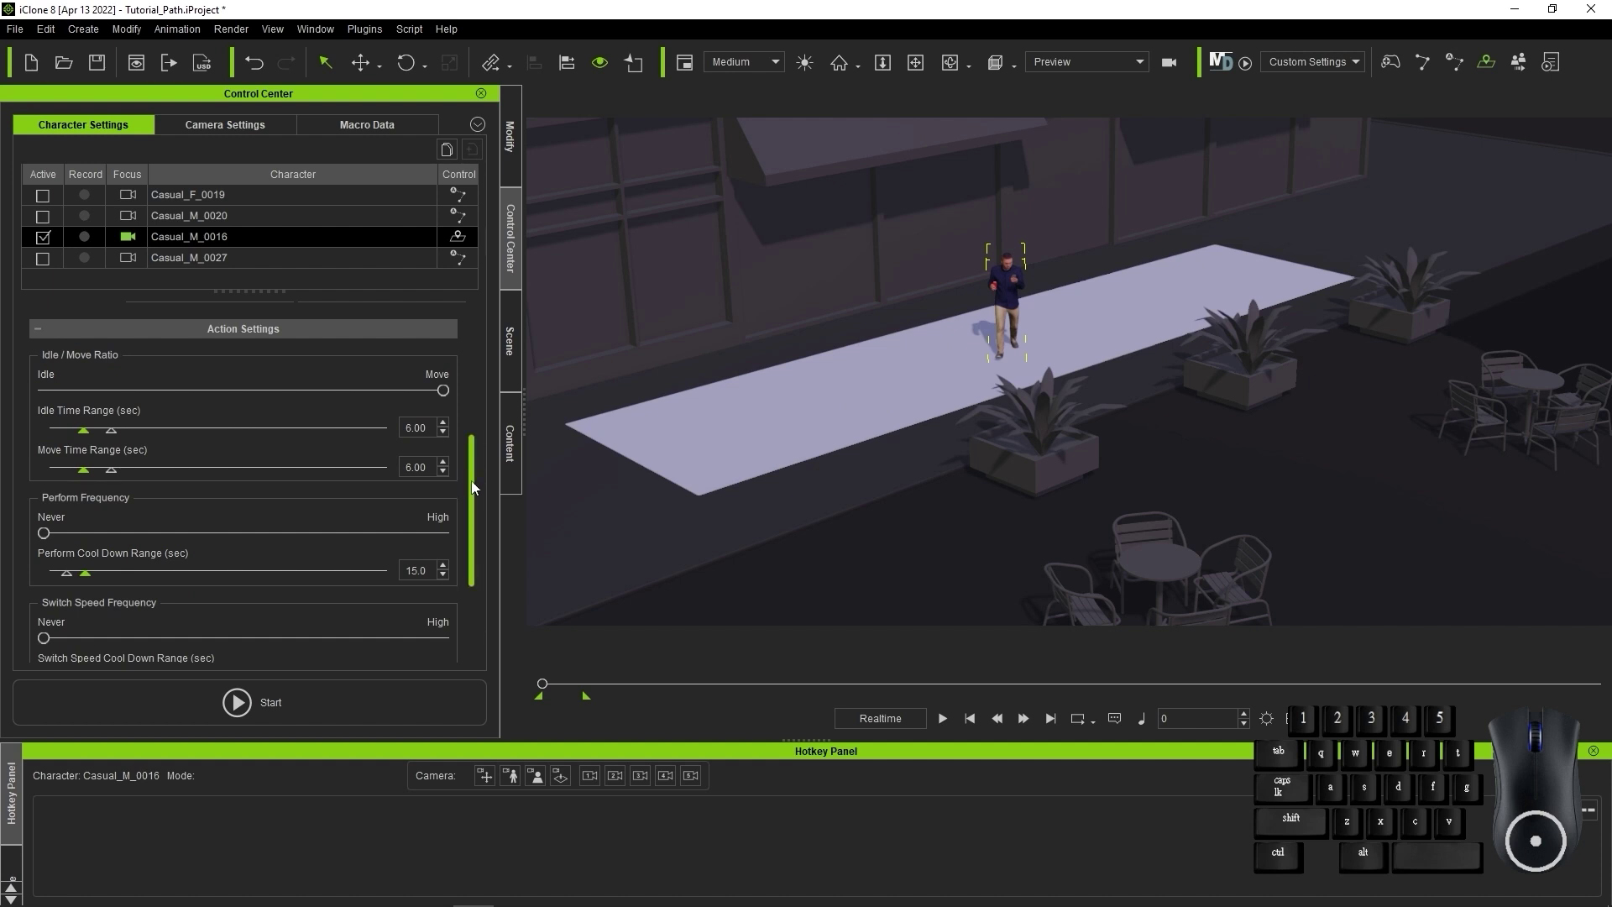
drag(473, 487, 500, 343)
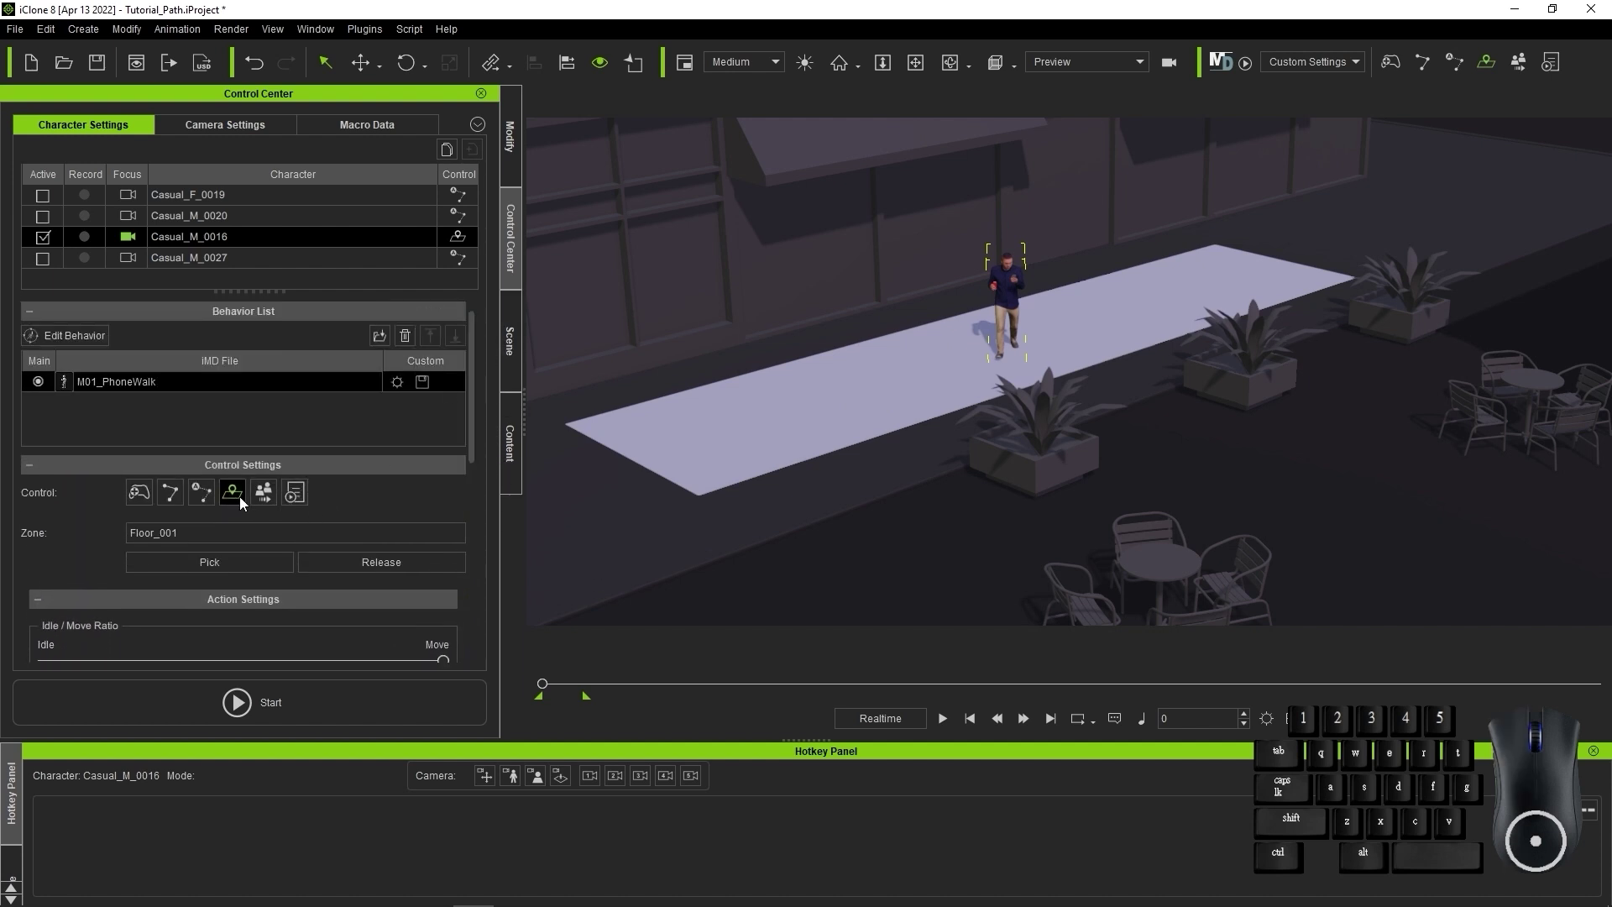
click(424, 708)
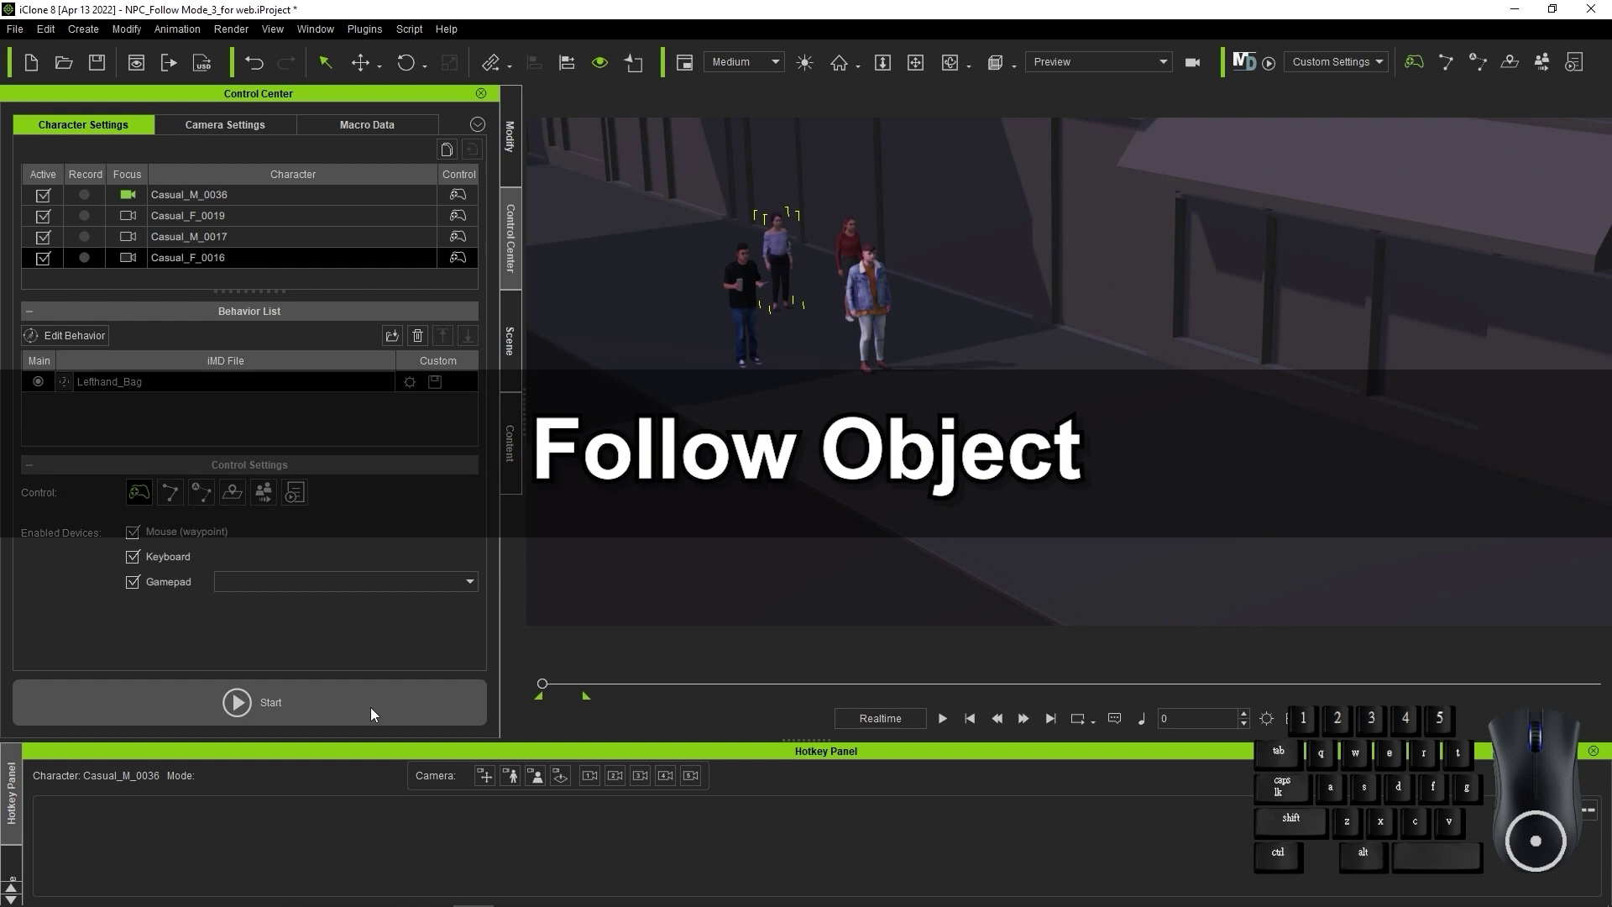
Play a follow preview steering the lead with S+D, stop it, then show Casual_F_0019's settings
click(370, 707)
key(s+d)
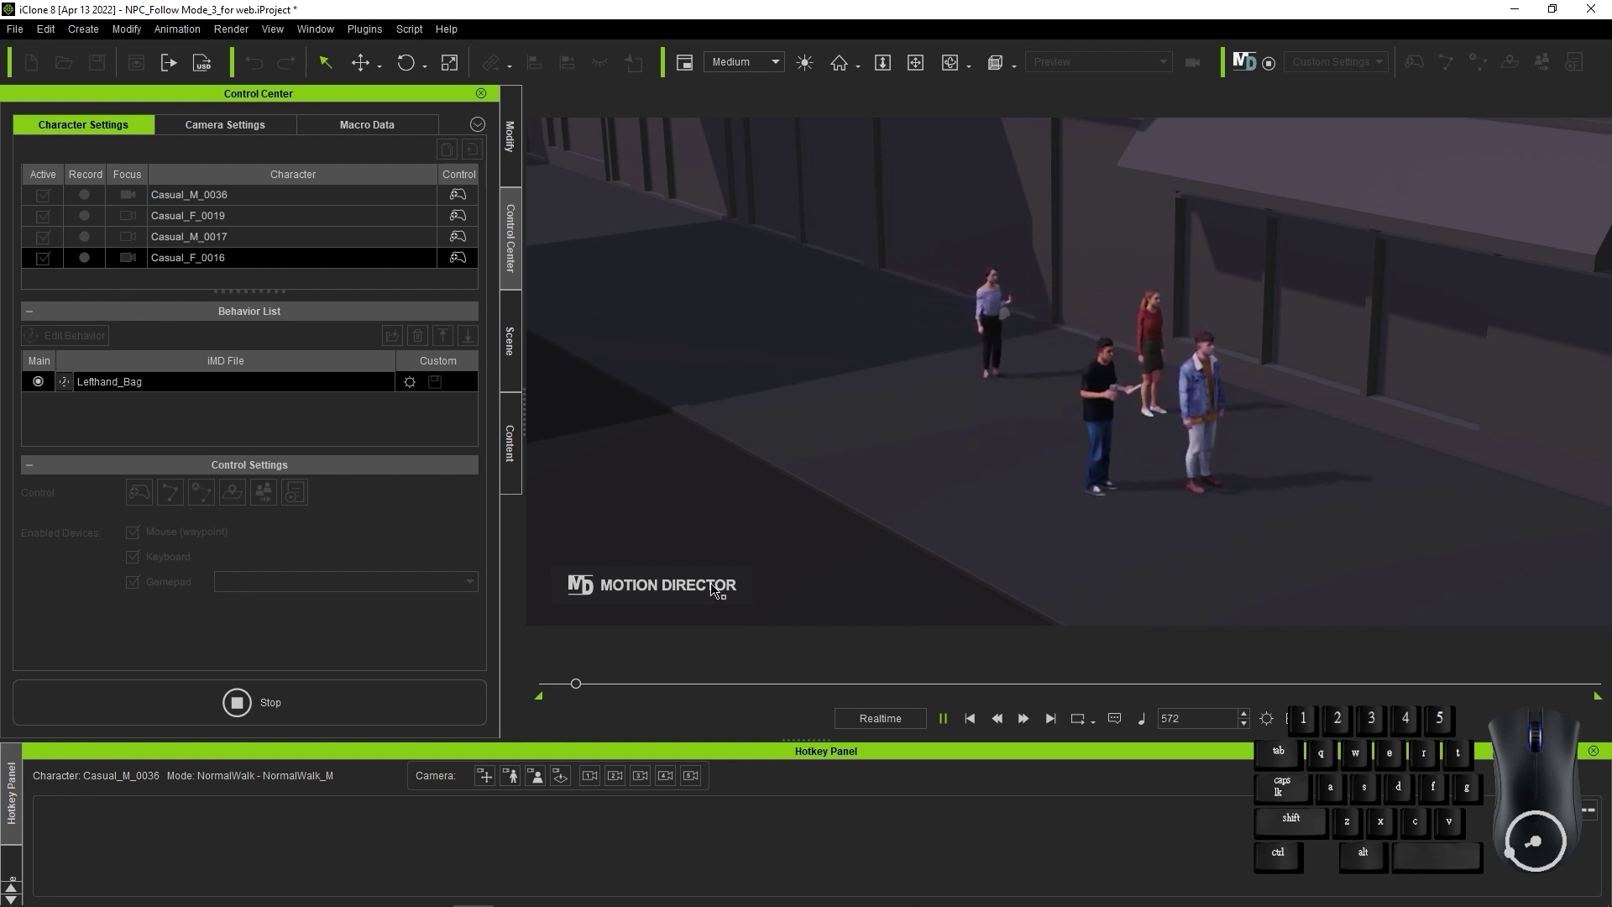
click(437, 699)
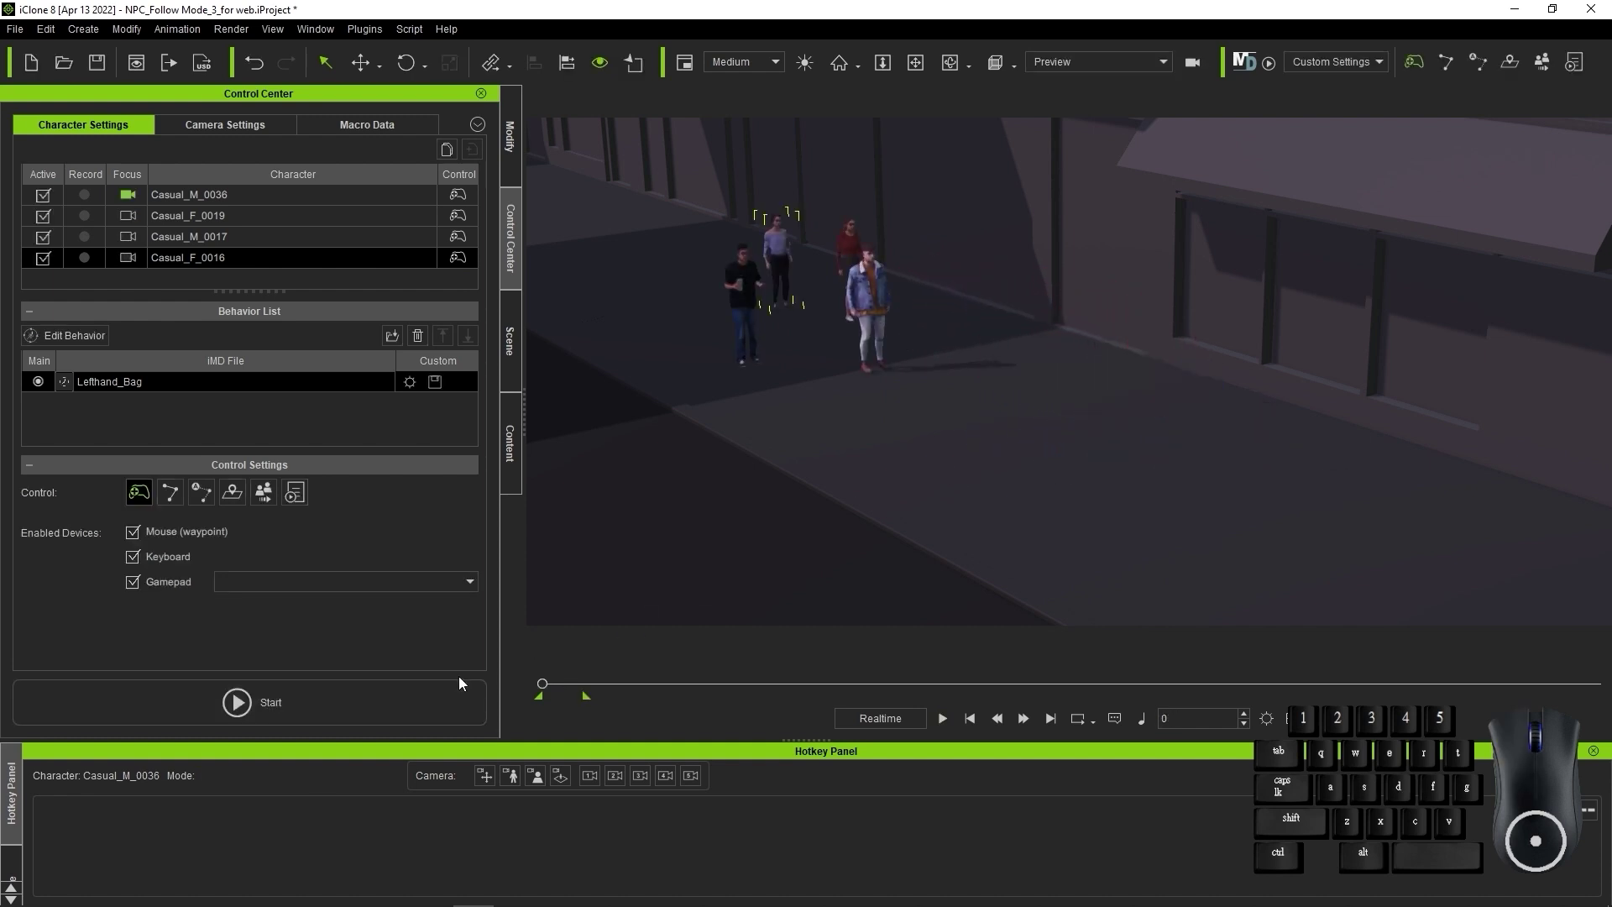
click(398, 196)
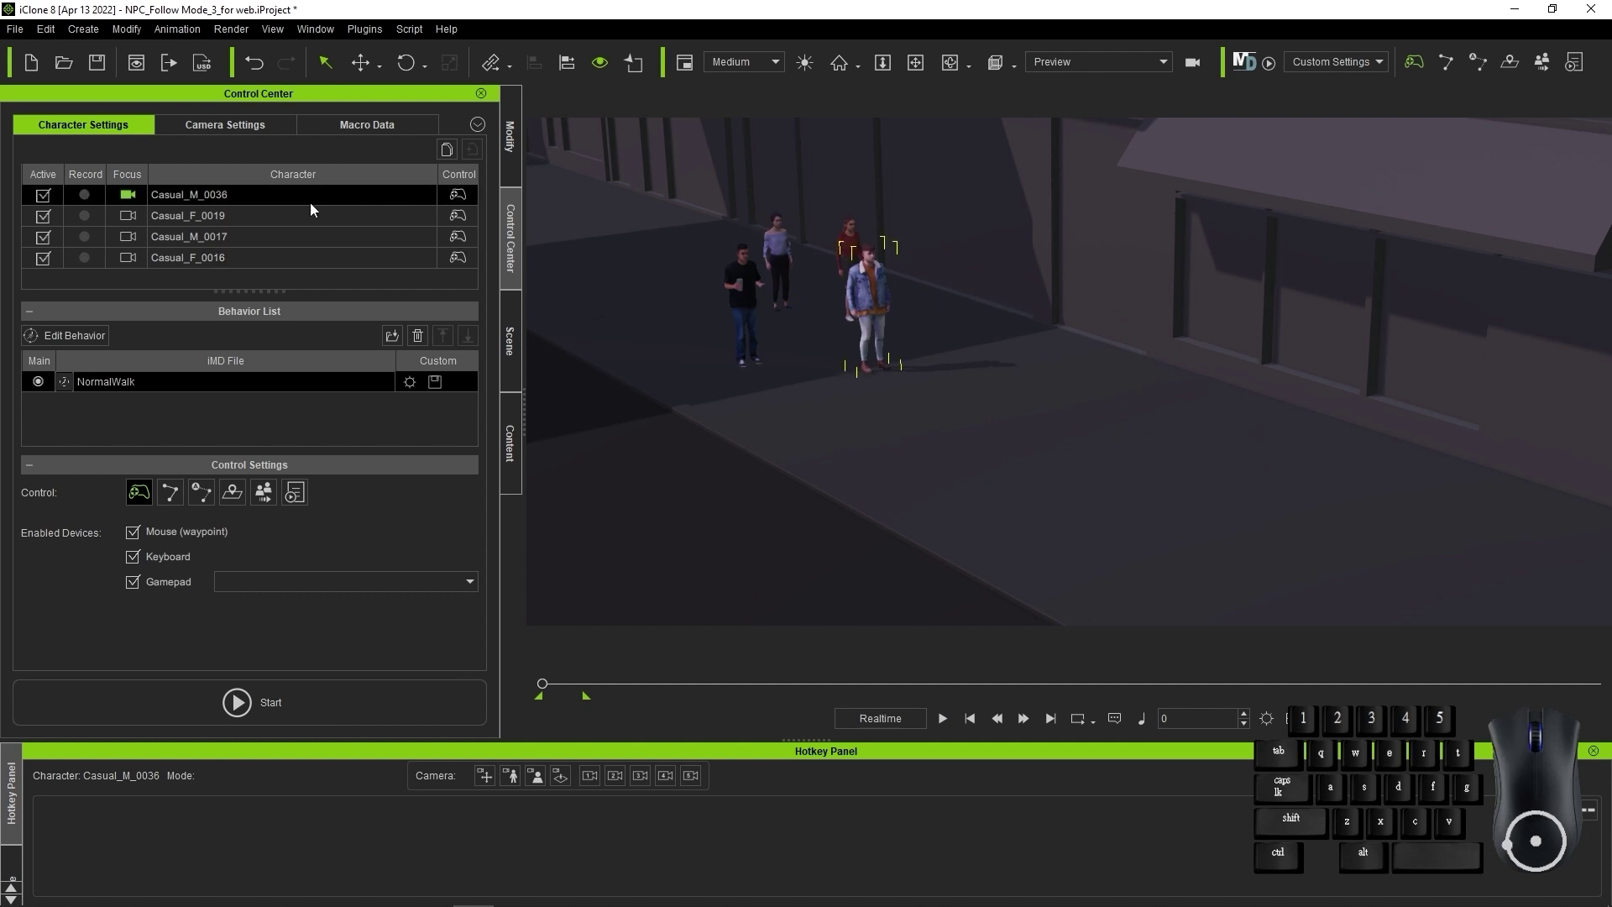
click(353, 216)
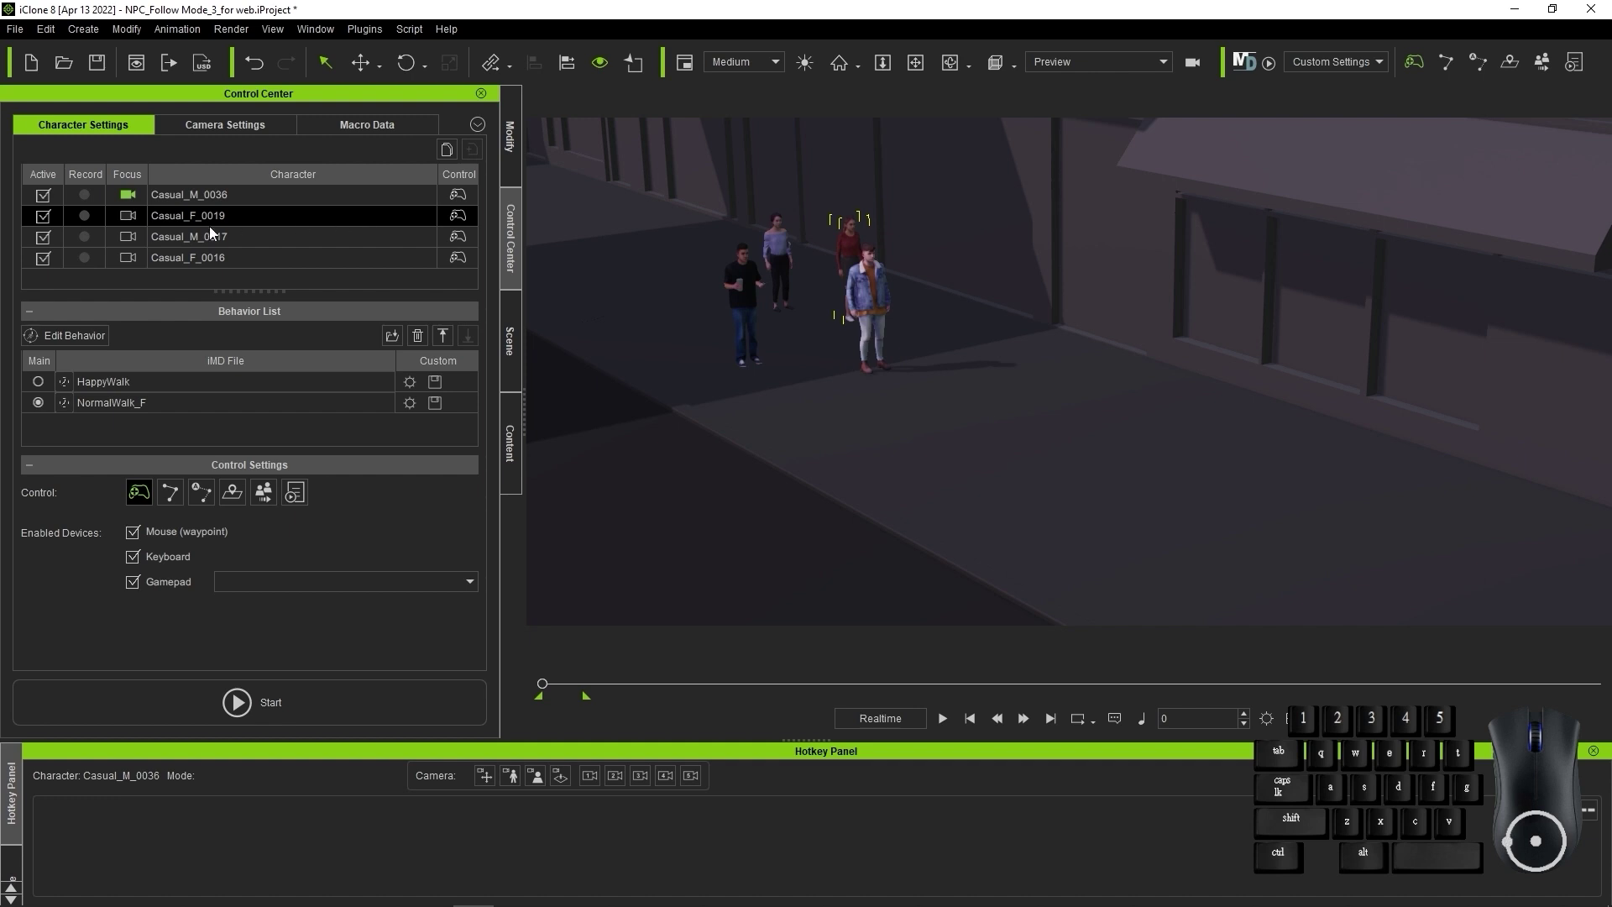
Deactivate Casual_M_0017 and Casual_F_0016 for this run, keeping Casual_F_0019 selected
click(43, 237)
click(43, 257)
click(288, 218)
Set Casual_F_0019's Control to Follow with Casual_M_0036 as her target
click(264, 493)
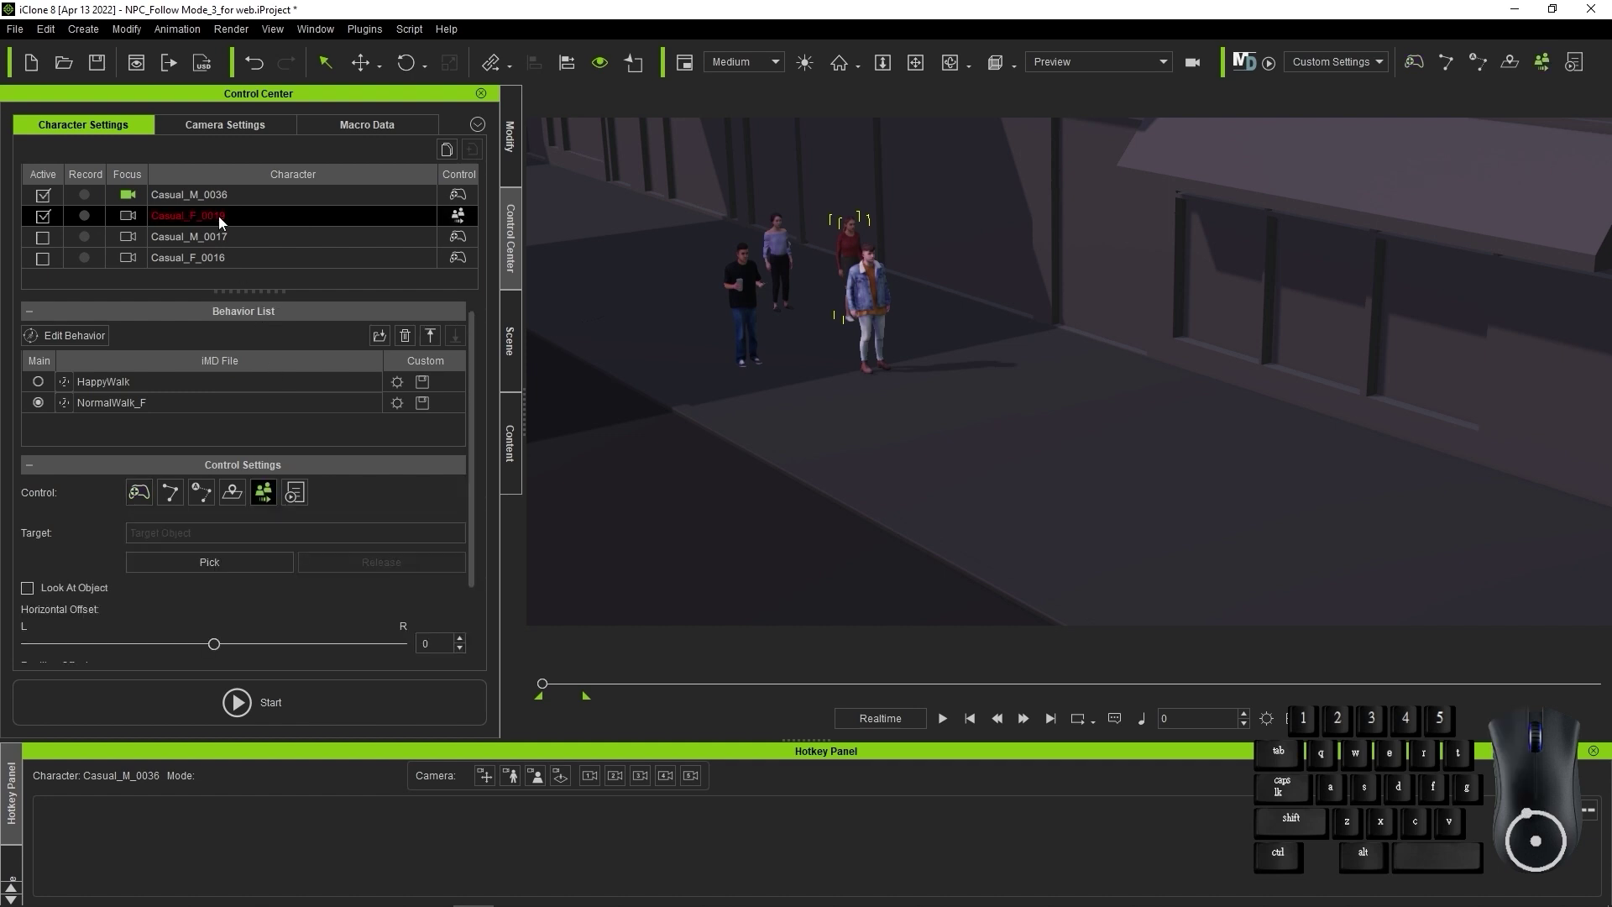
mouse_move(185, 215)
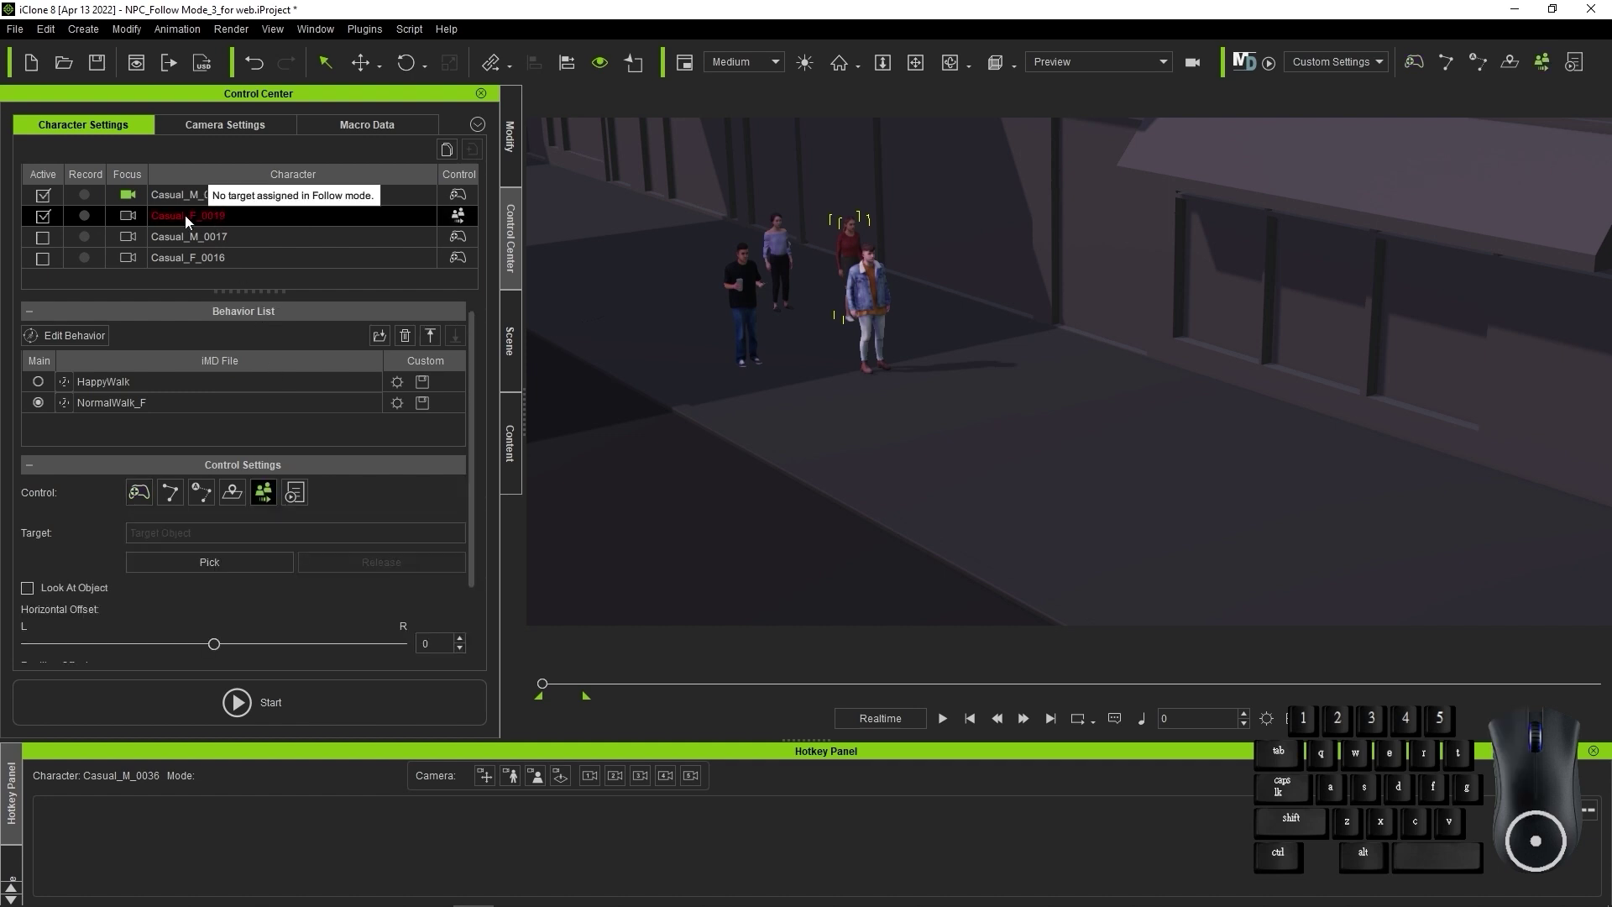
click(254, 564)
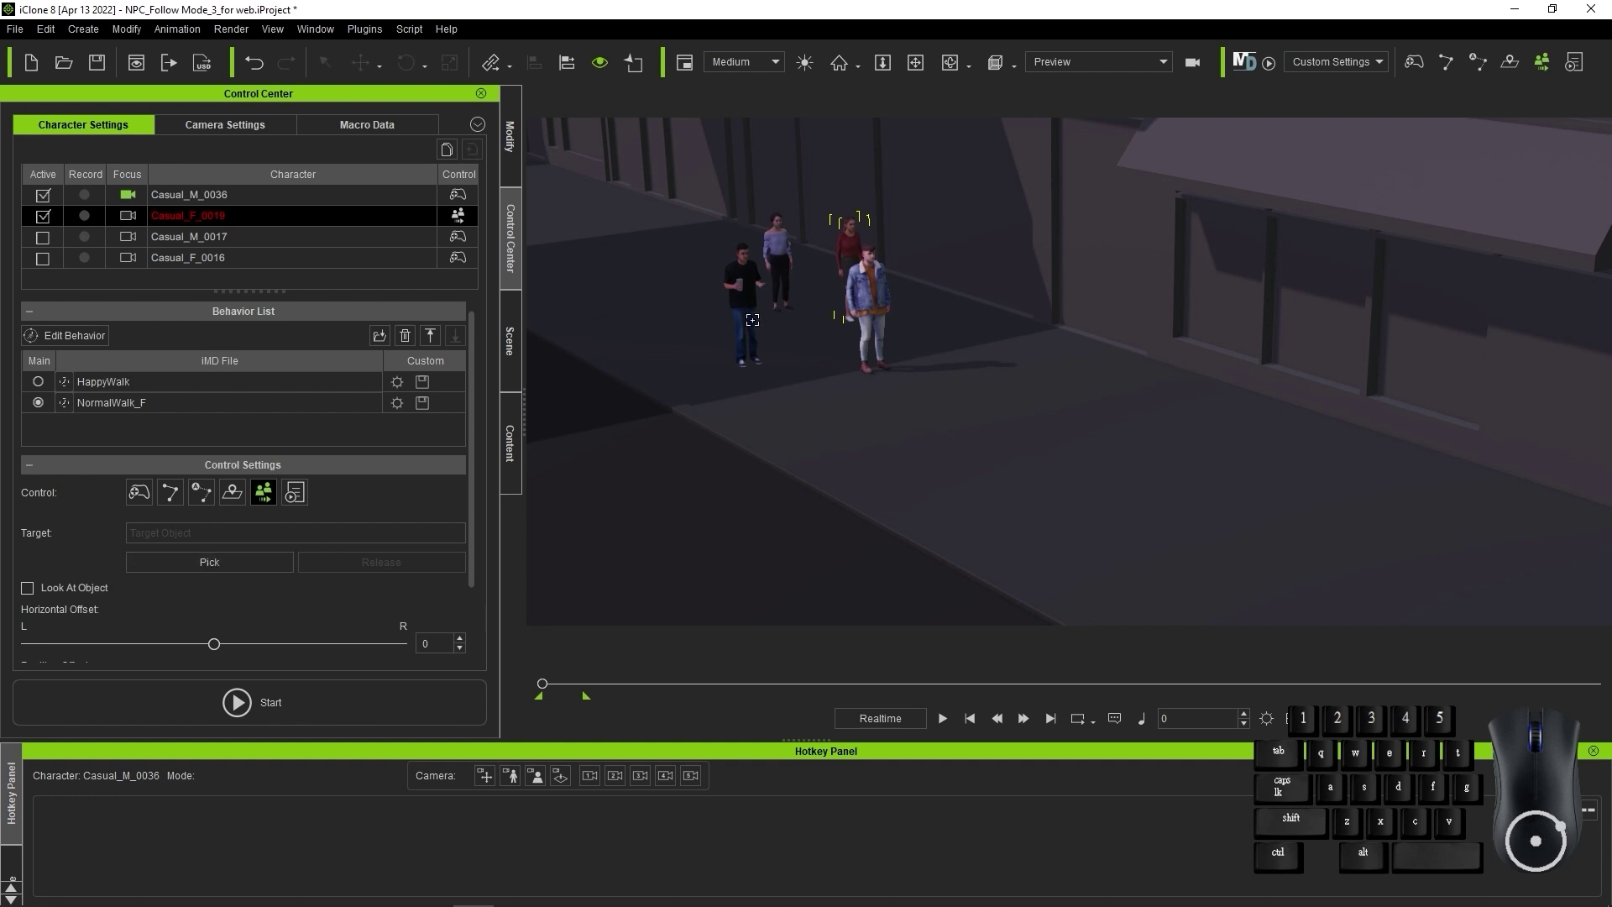
click(869, 279)
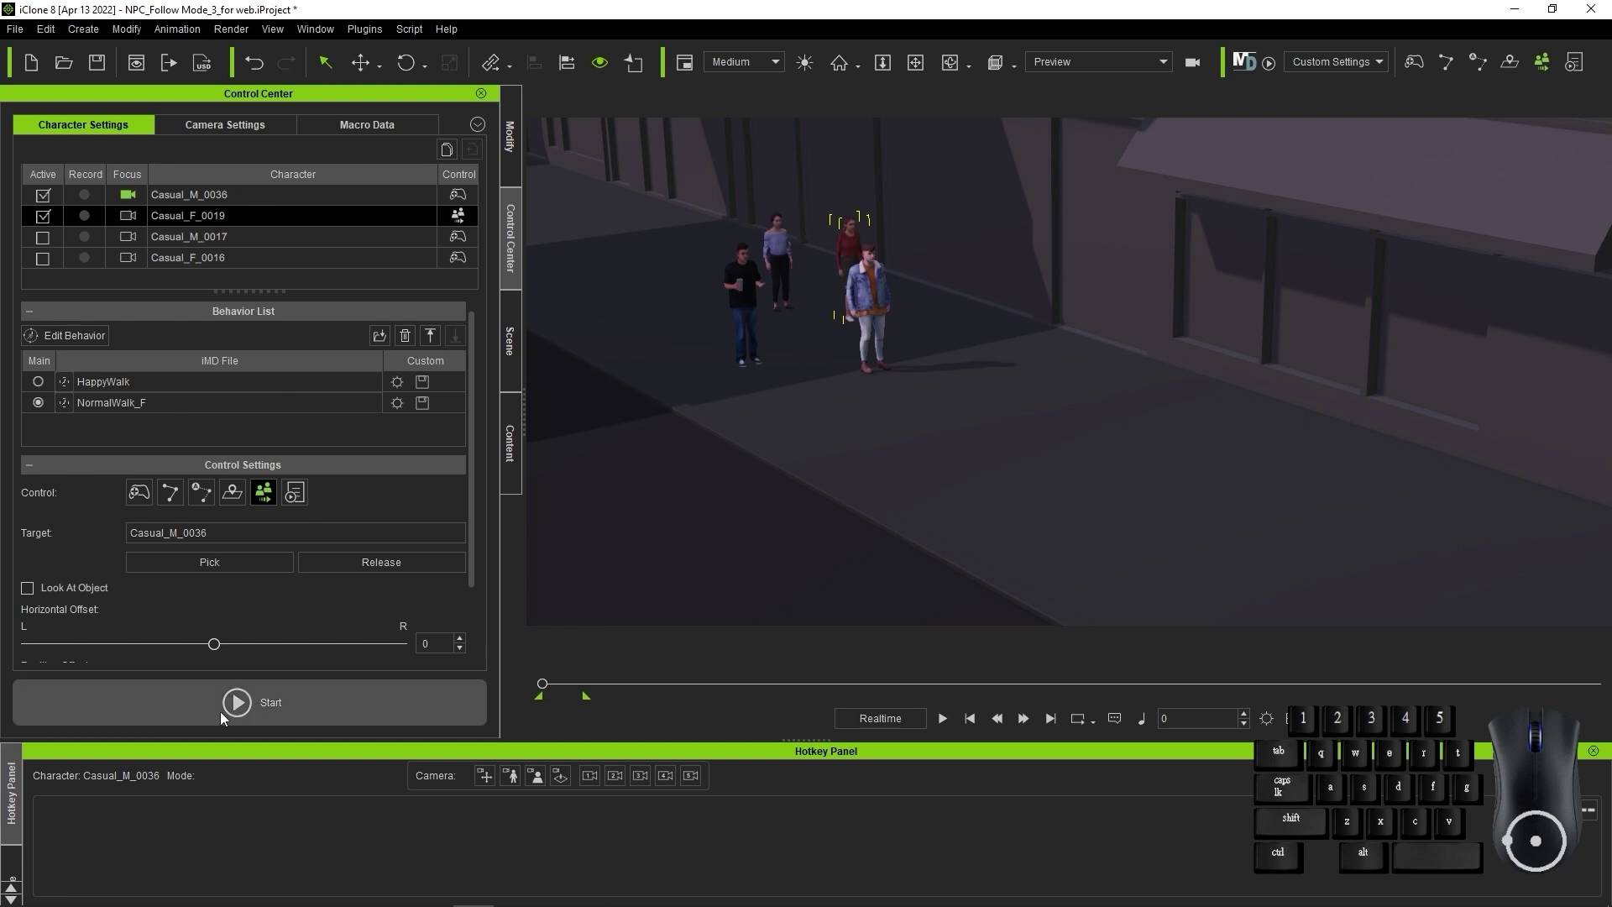
Run Motion Director, steering Casual_M_0036 with S and D while Casual_F_0019 follows
click(395, 710)
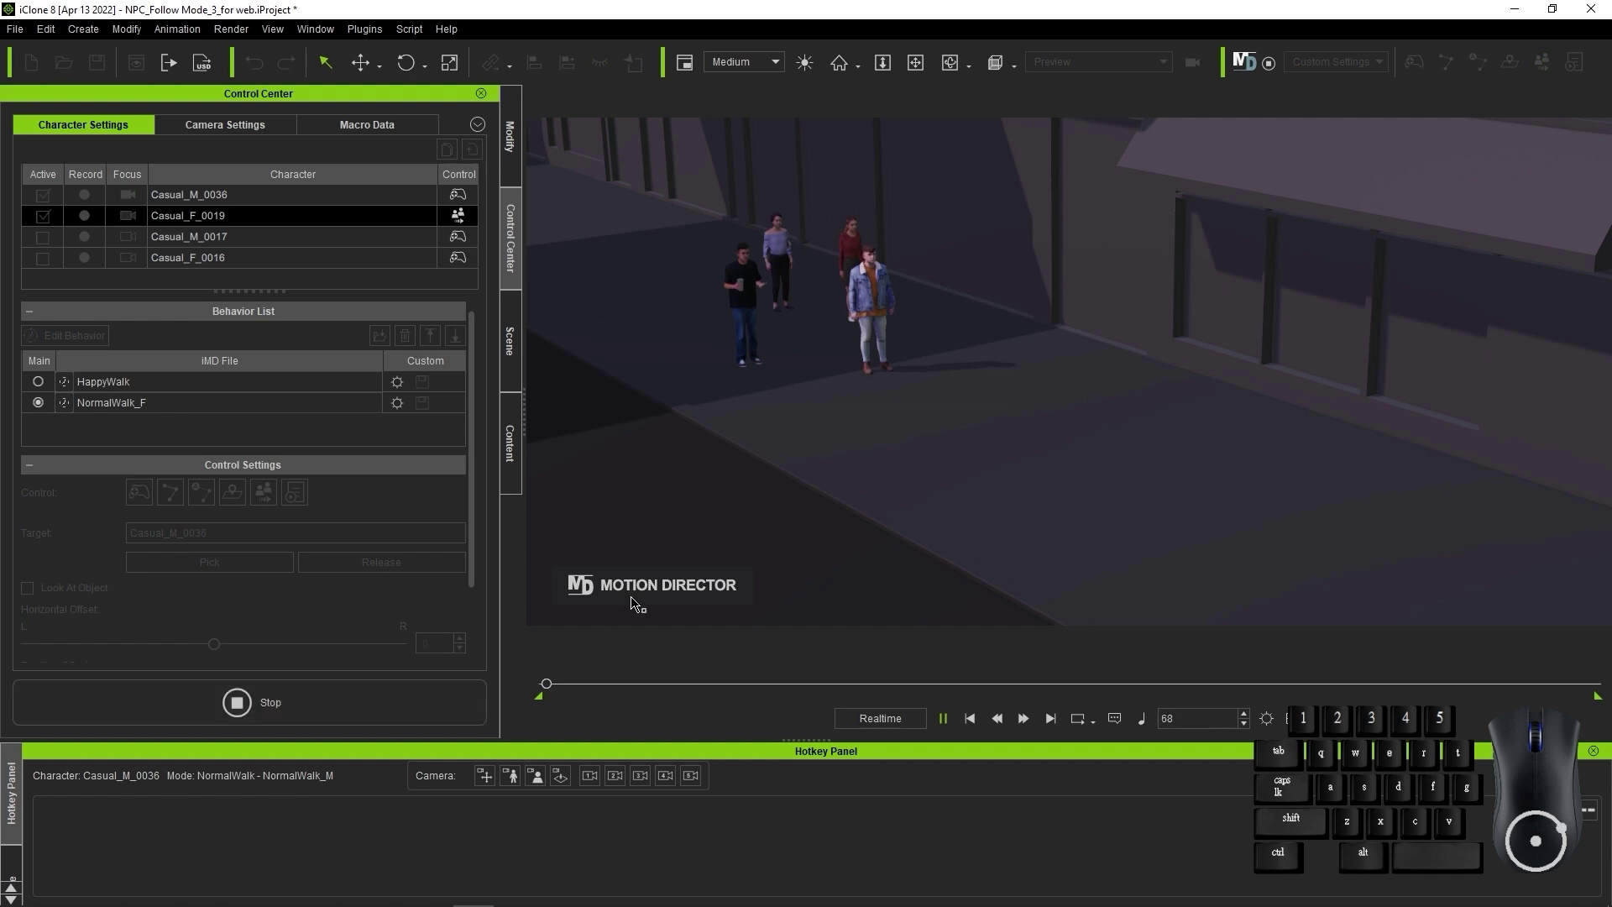
key(s)
key(d)
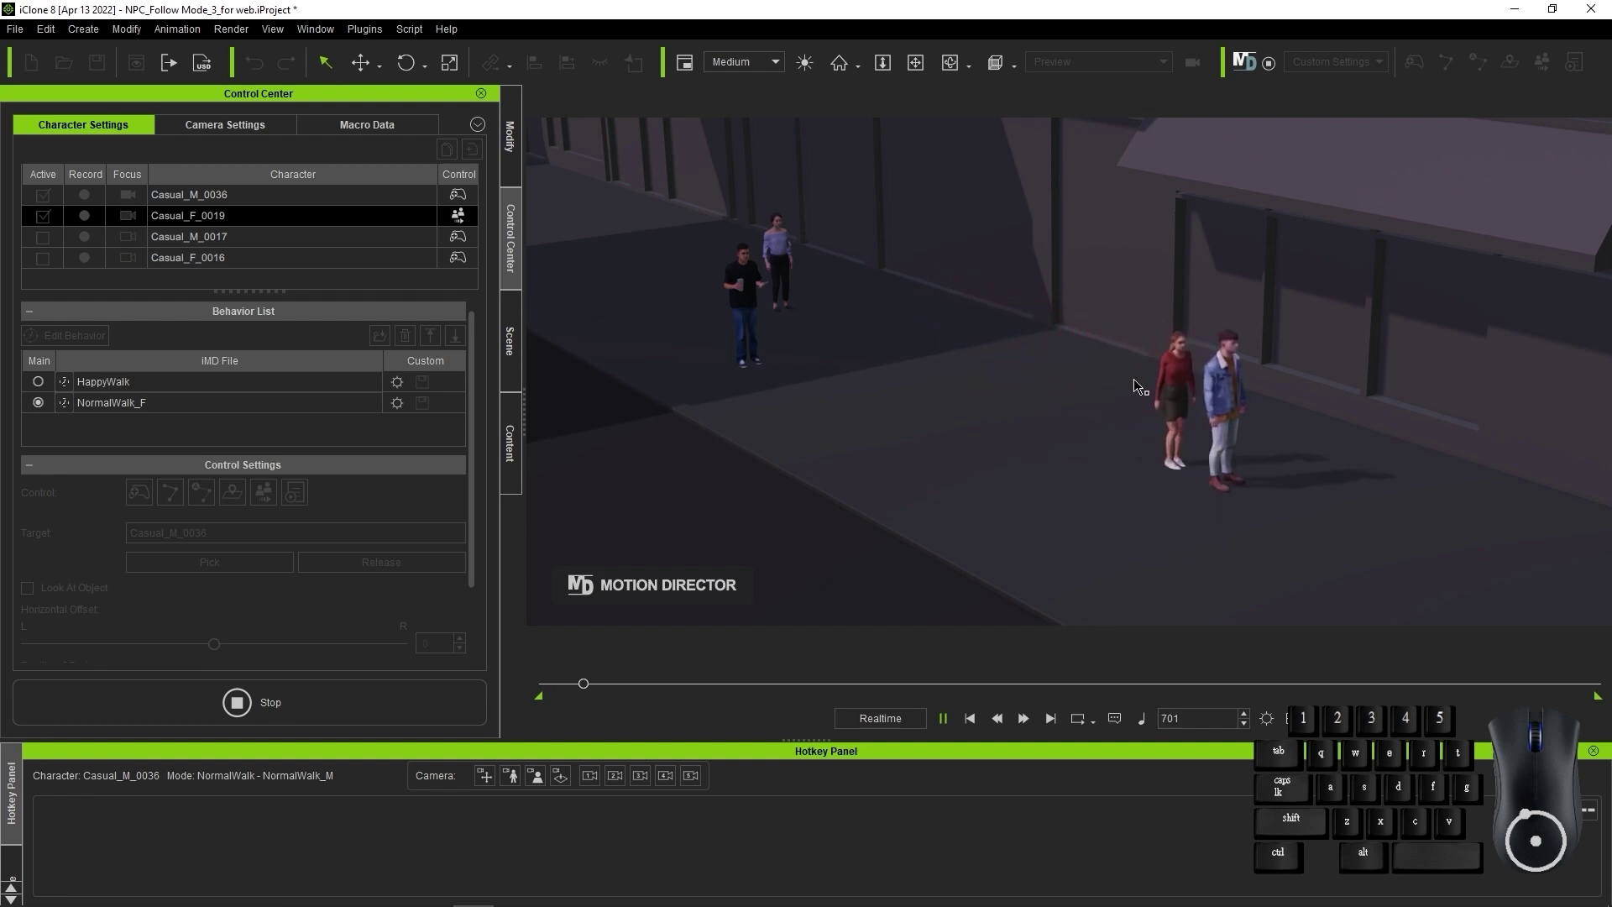
Stop the run and set Casual_F_0019's Horizontal Offset to -101 and Time Offset to 1.61
click(418, 702)
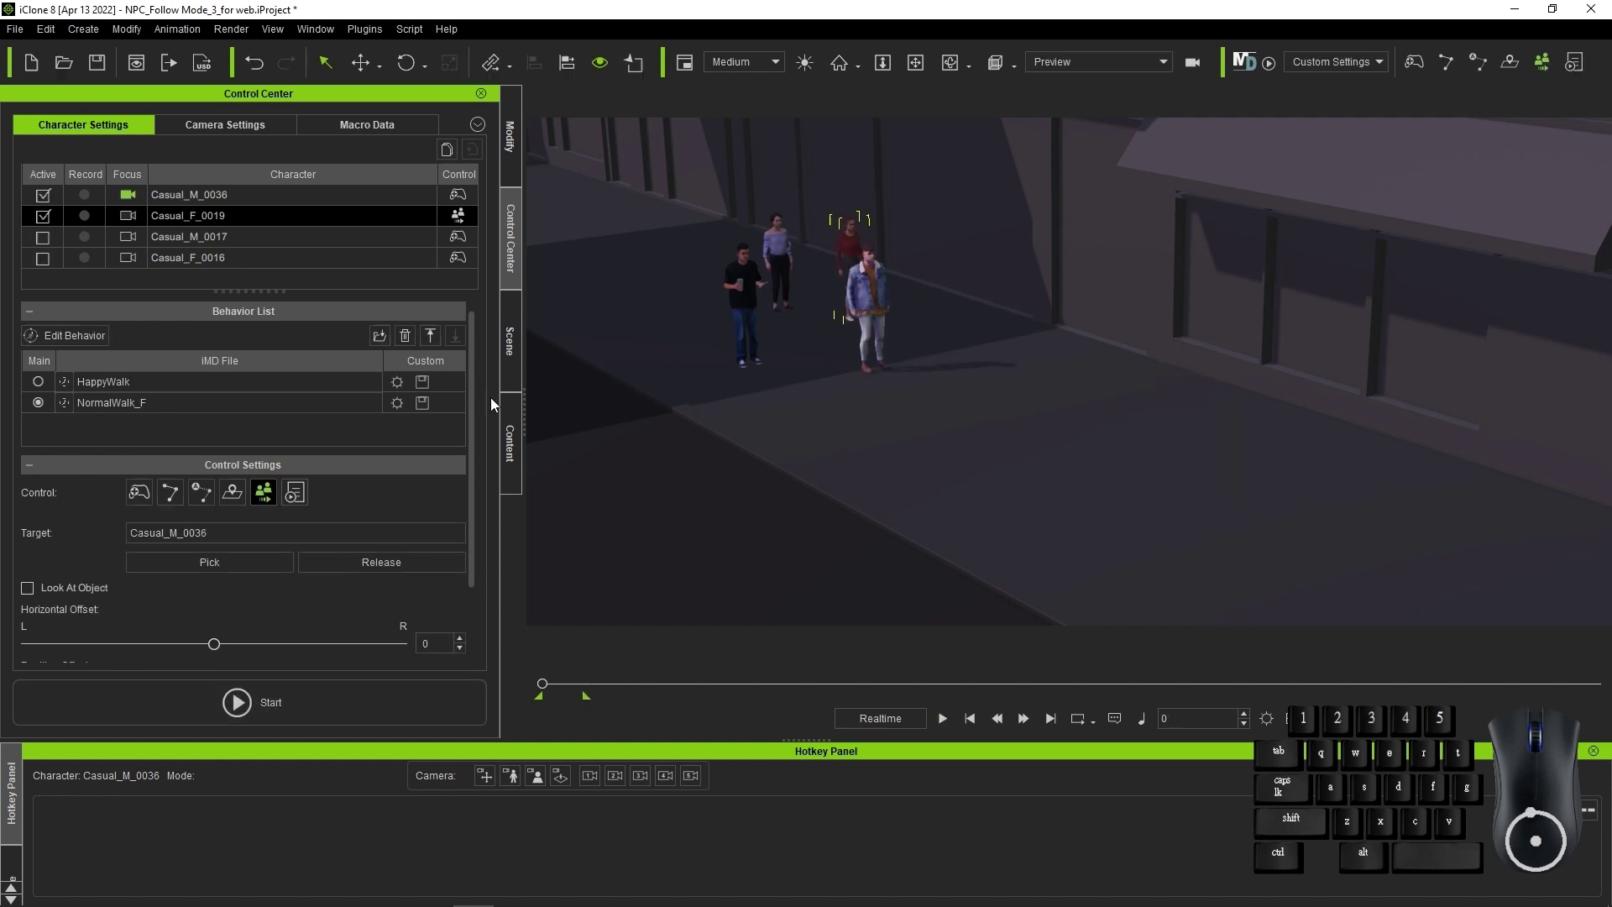
scroll(473, 482, down, 2)
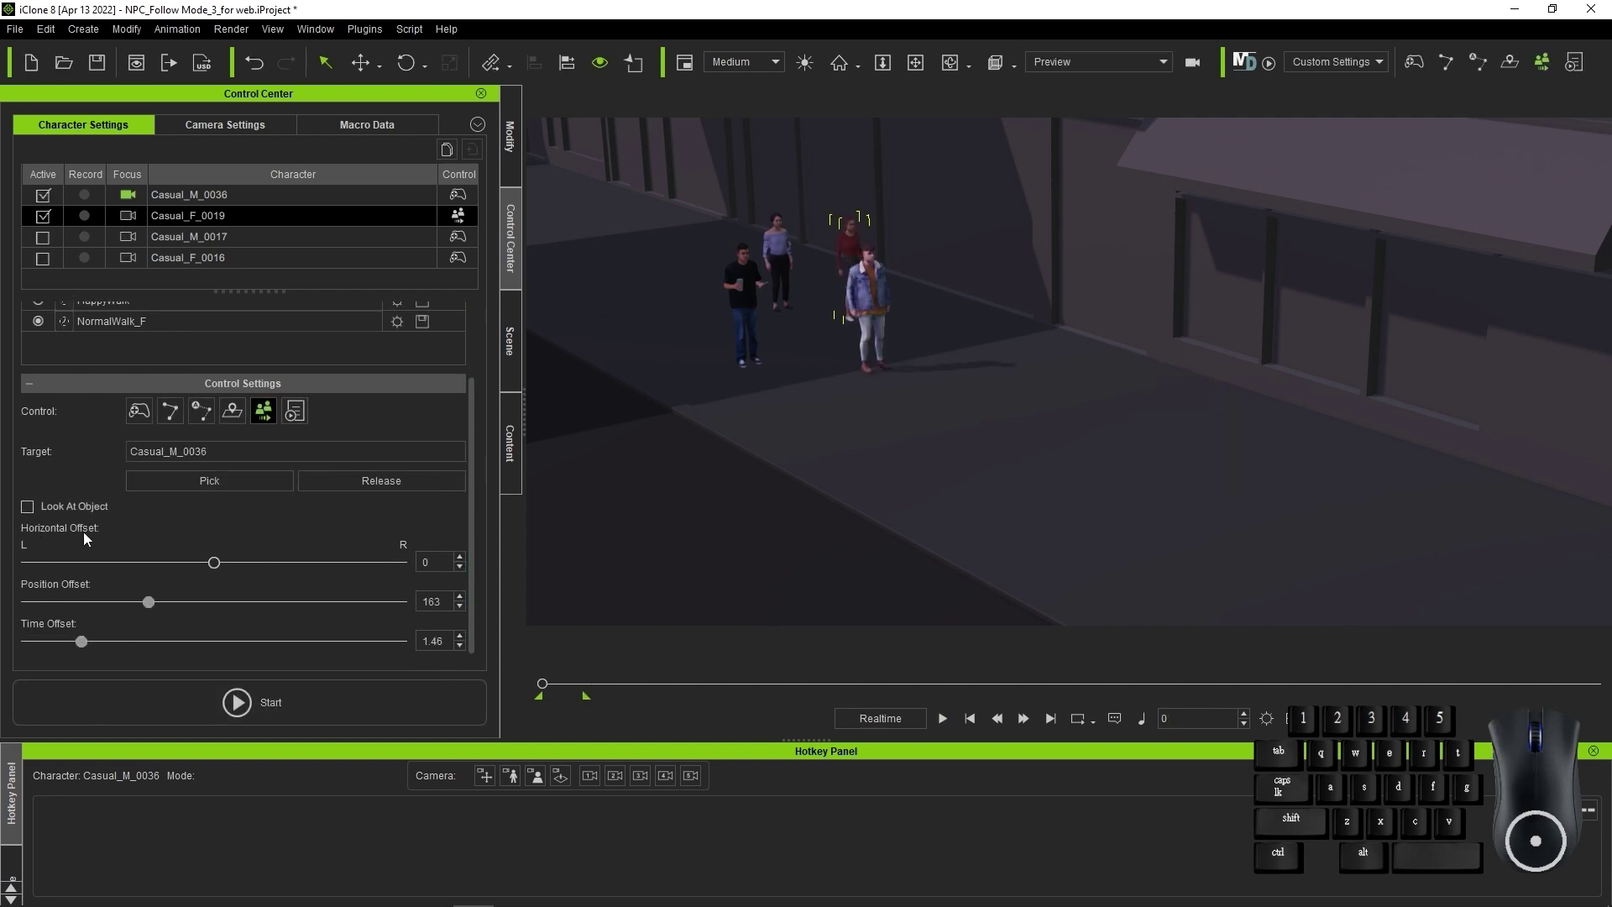
drag(215, 567, 190, 603)
mouse_move(80, 642)
mouse_down()
mouse_move(33, 641)
mouse_move(87, 642)
mouse_up()
scroll(475, 503, up, 2)
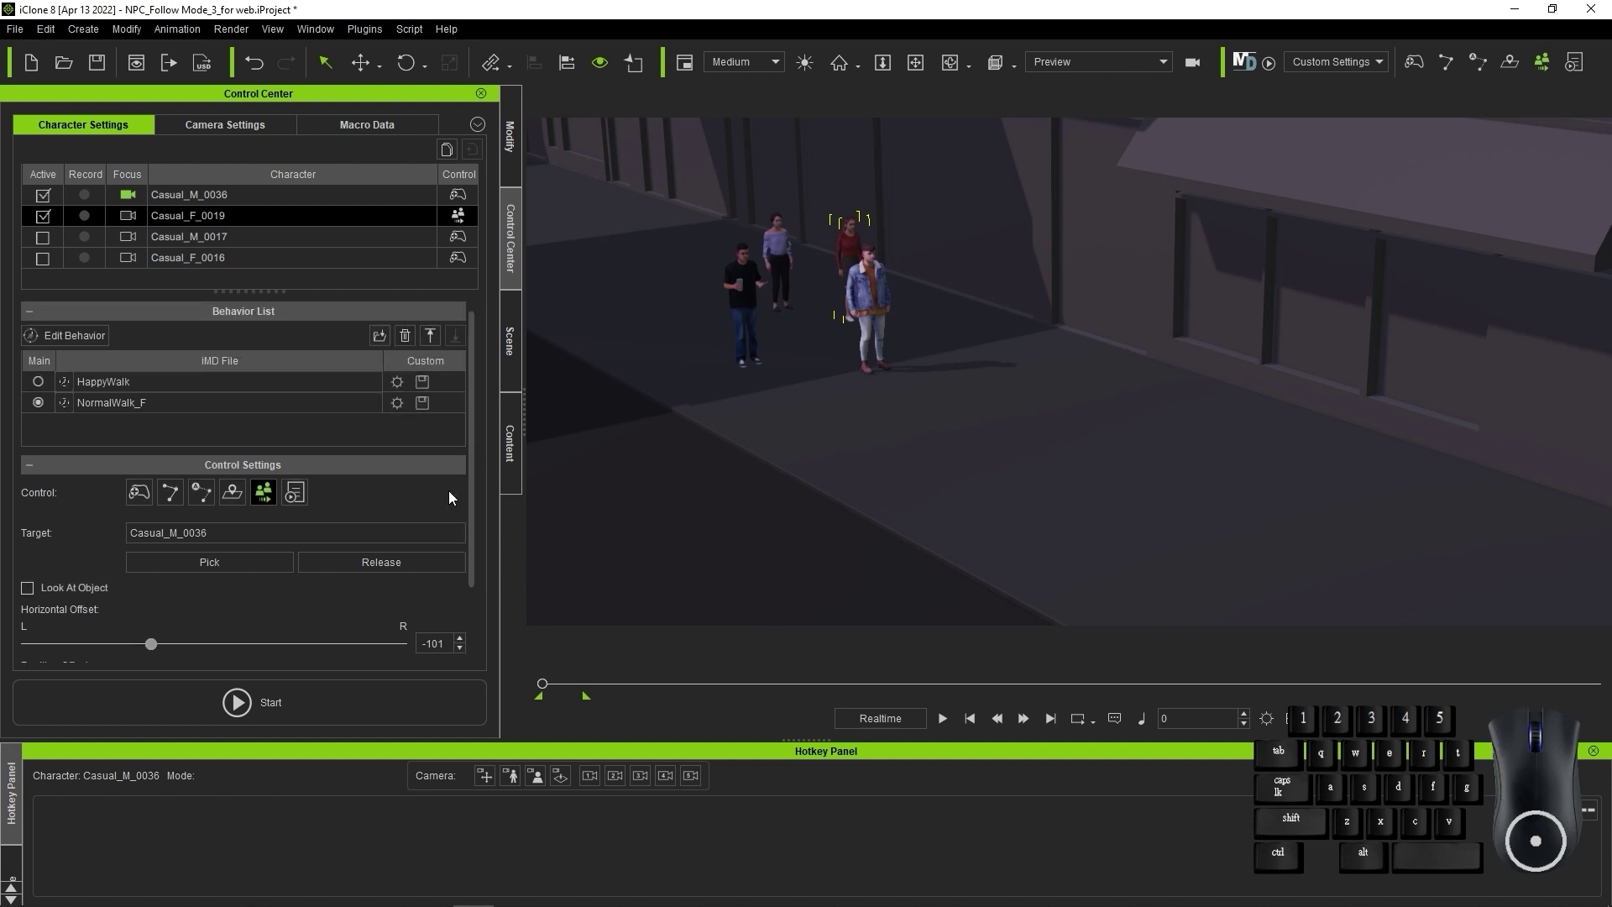
Run again in the follow camera, walking Casual_M_0036 up the street with W, then left with A
click(396, 709)
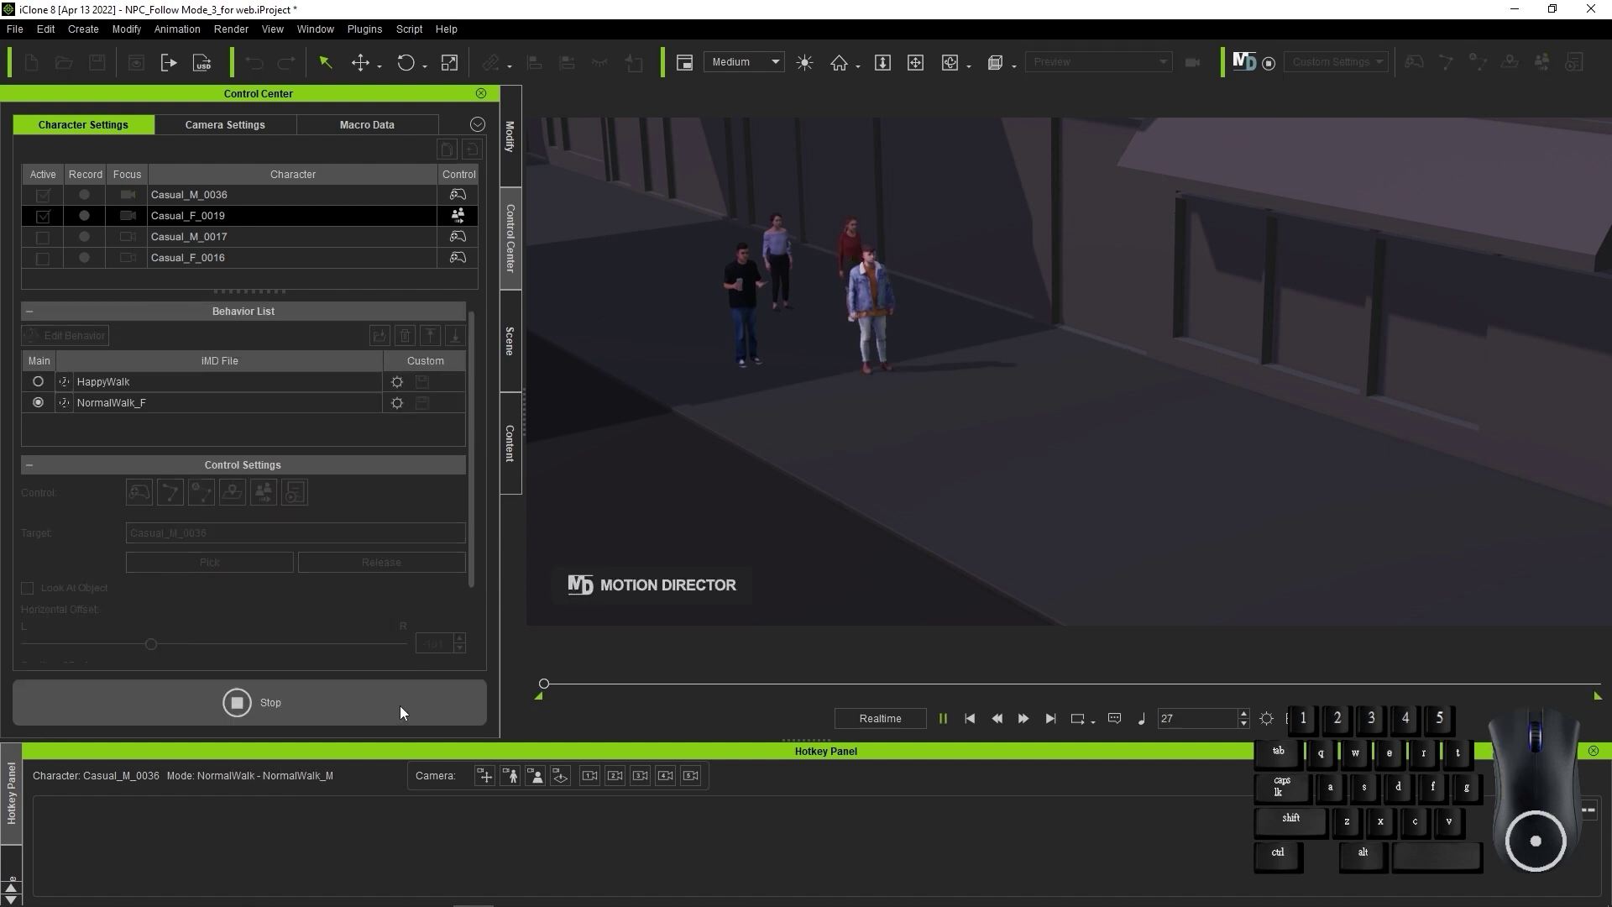
click(514, 779)
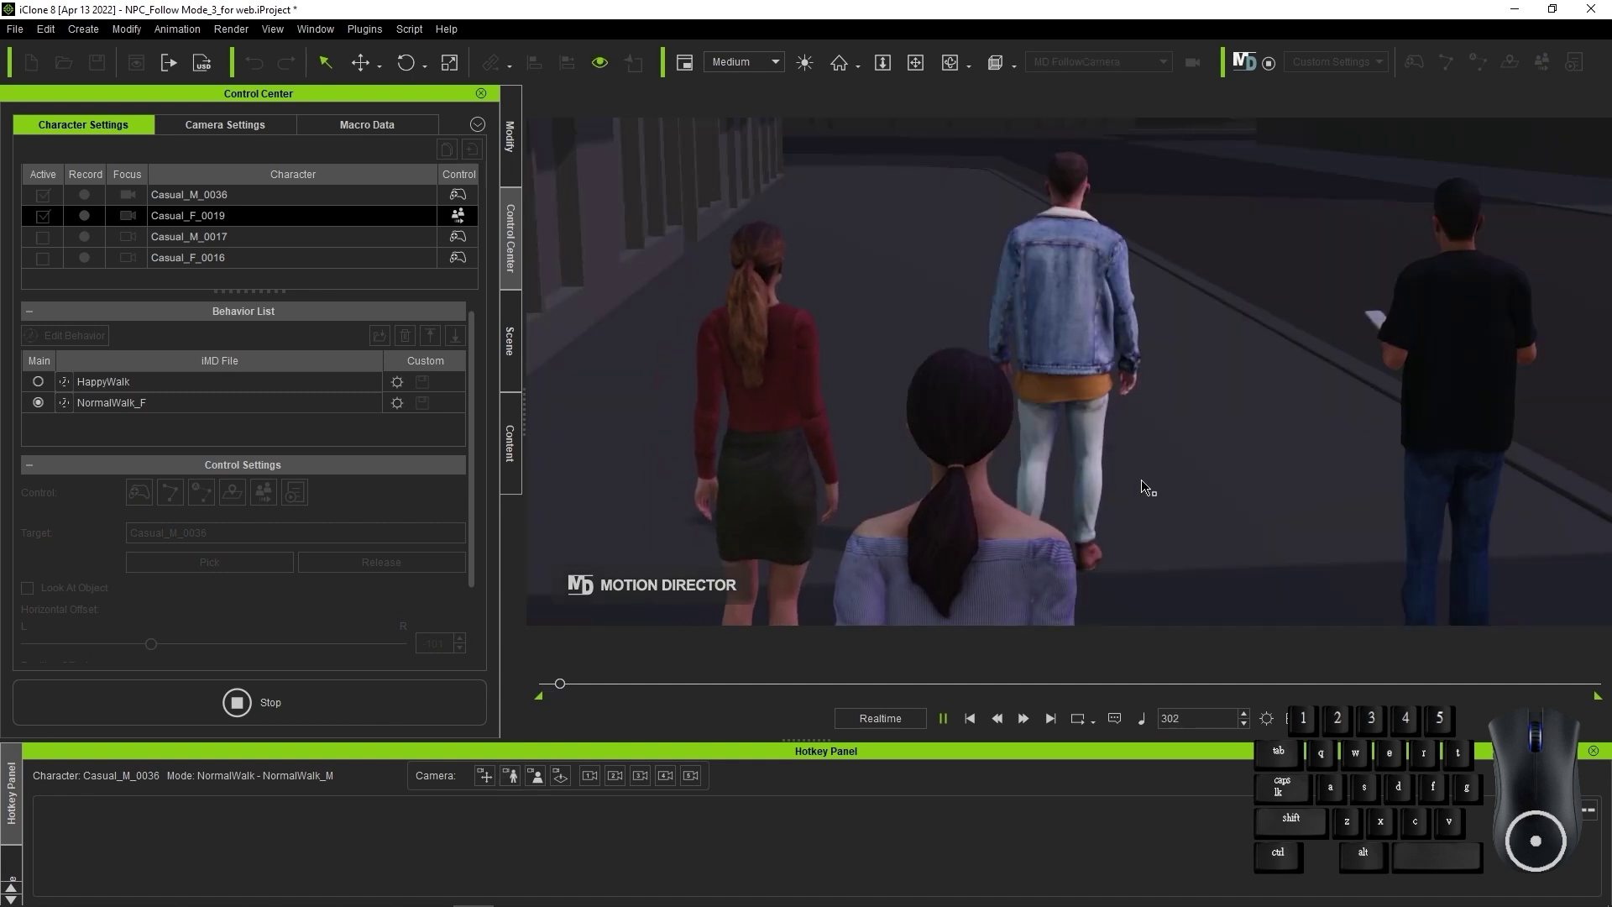
key(w)
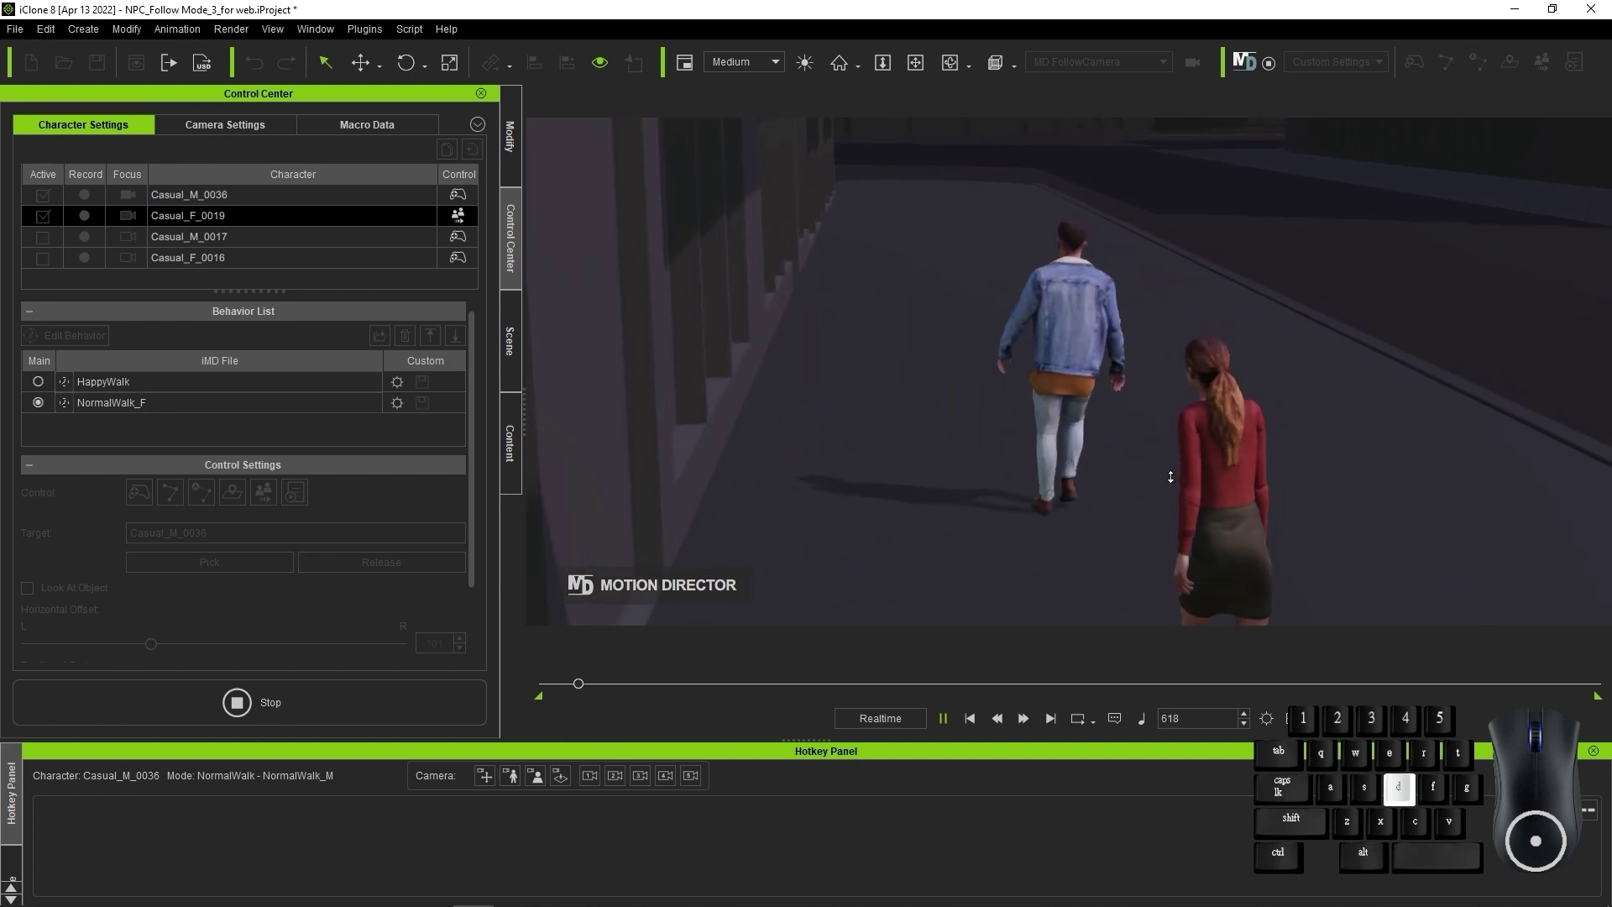
key(a)
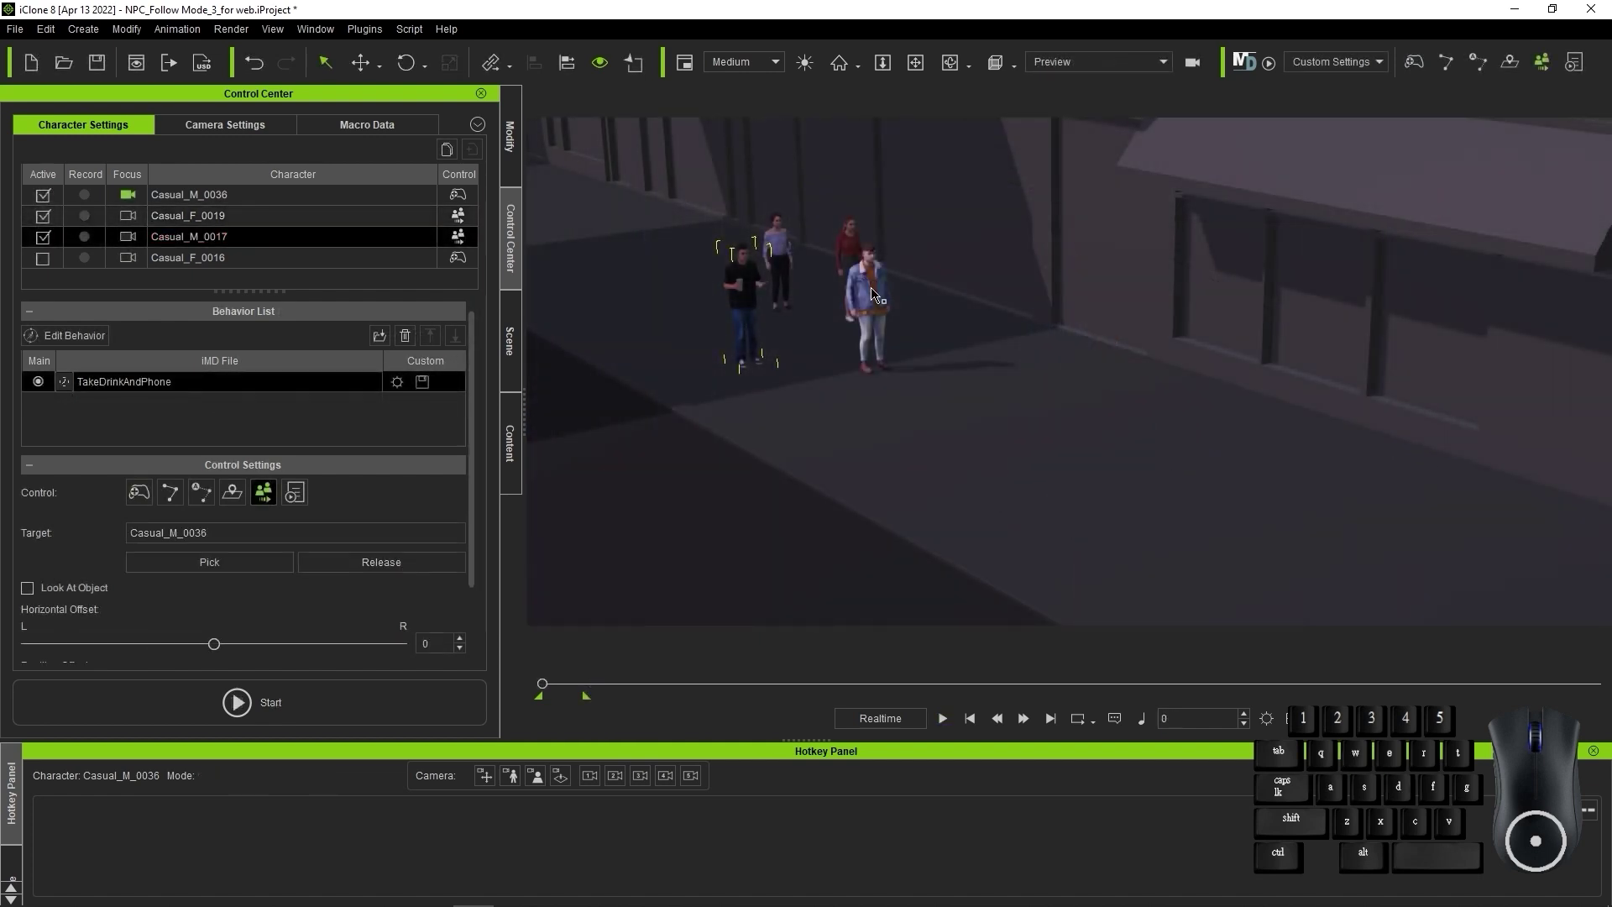
scroll(472, 416, down, 3)
Adjust Casual_M_0017's Horizontal Offset and make Casual_F_0016 active, following Casual_M_0036
drag(214, 562, 322, 575)
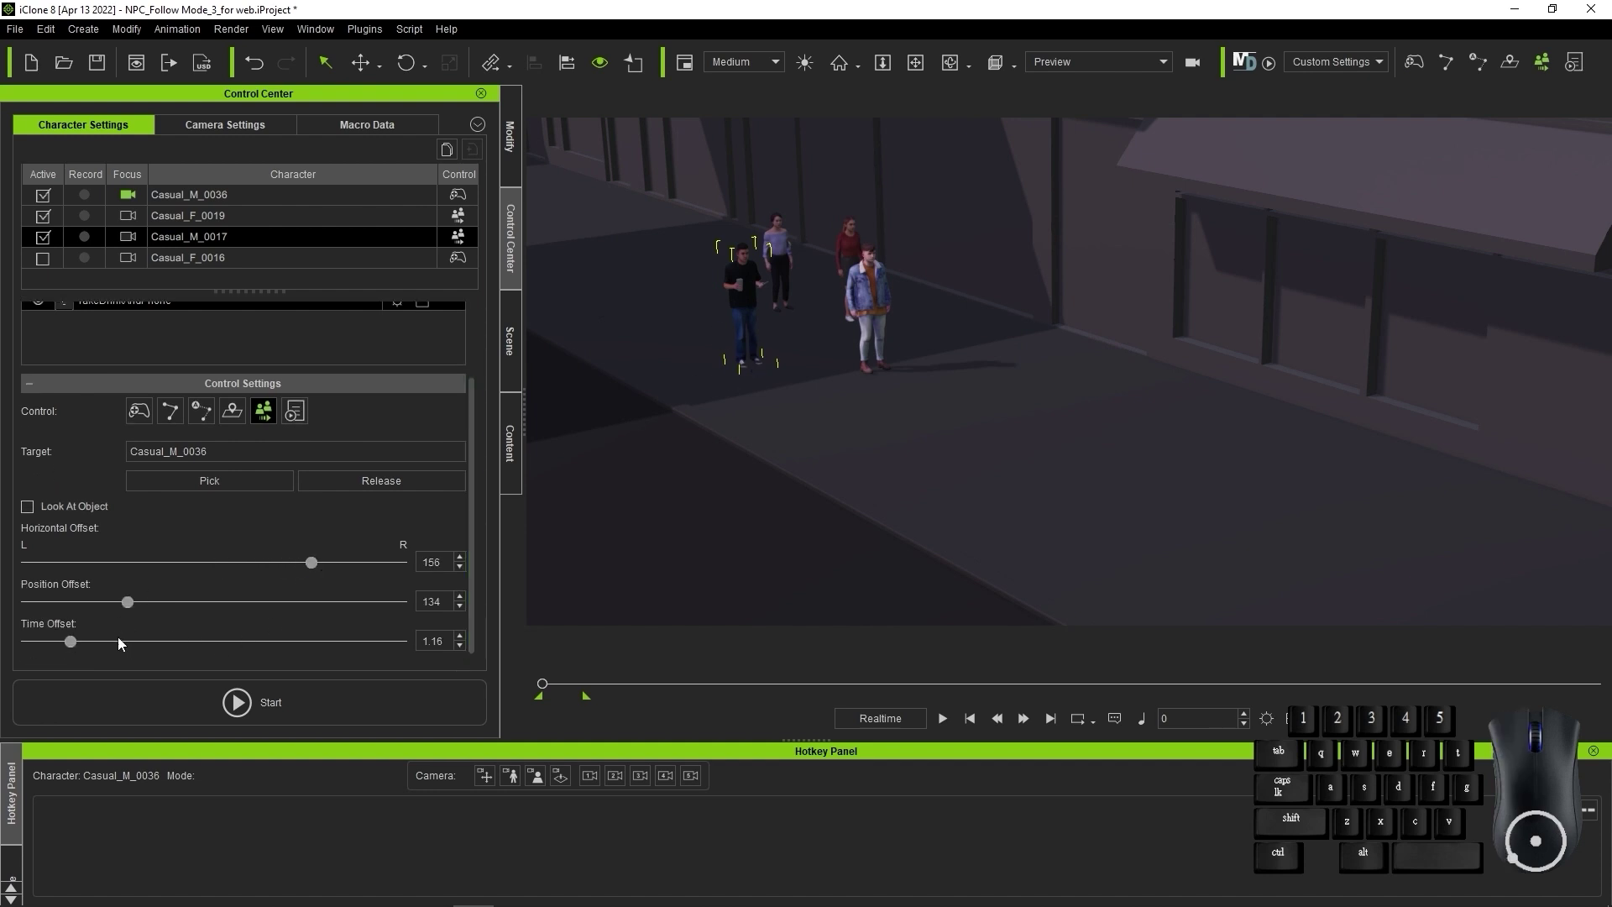
scroll(470, 503, up, 3)
click(43, 257)
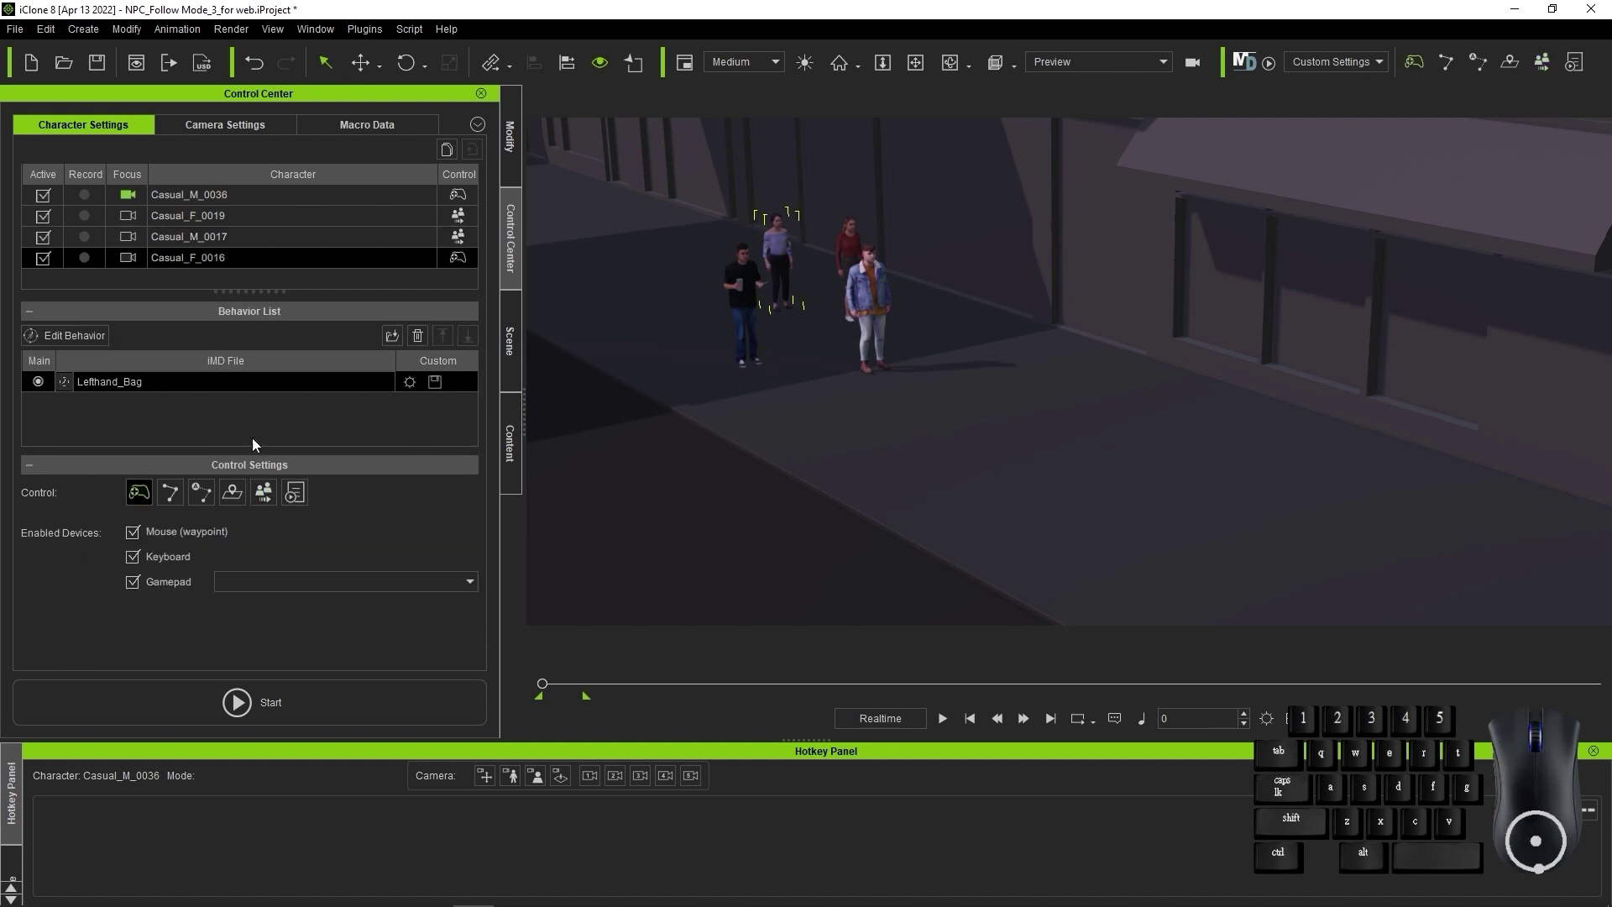
click(263, 492)
scroll(471, 481, down, 1)
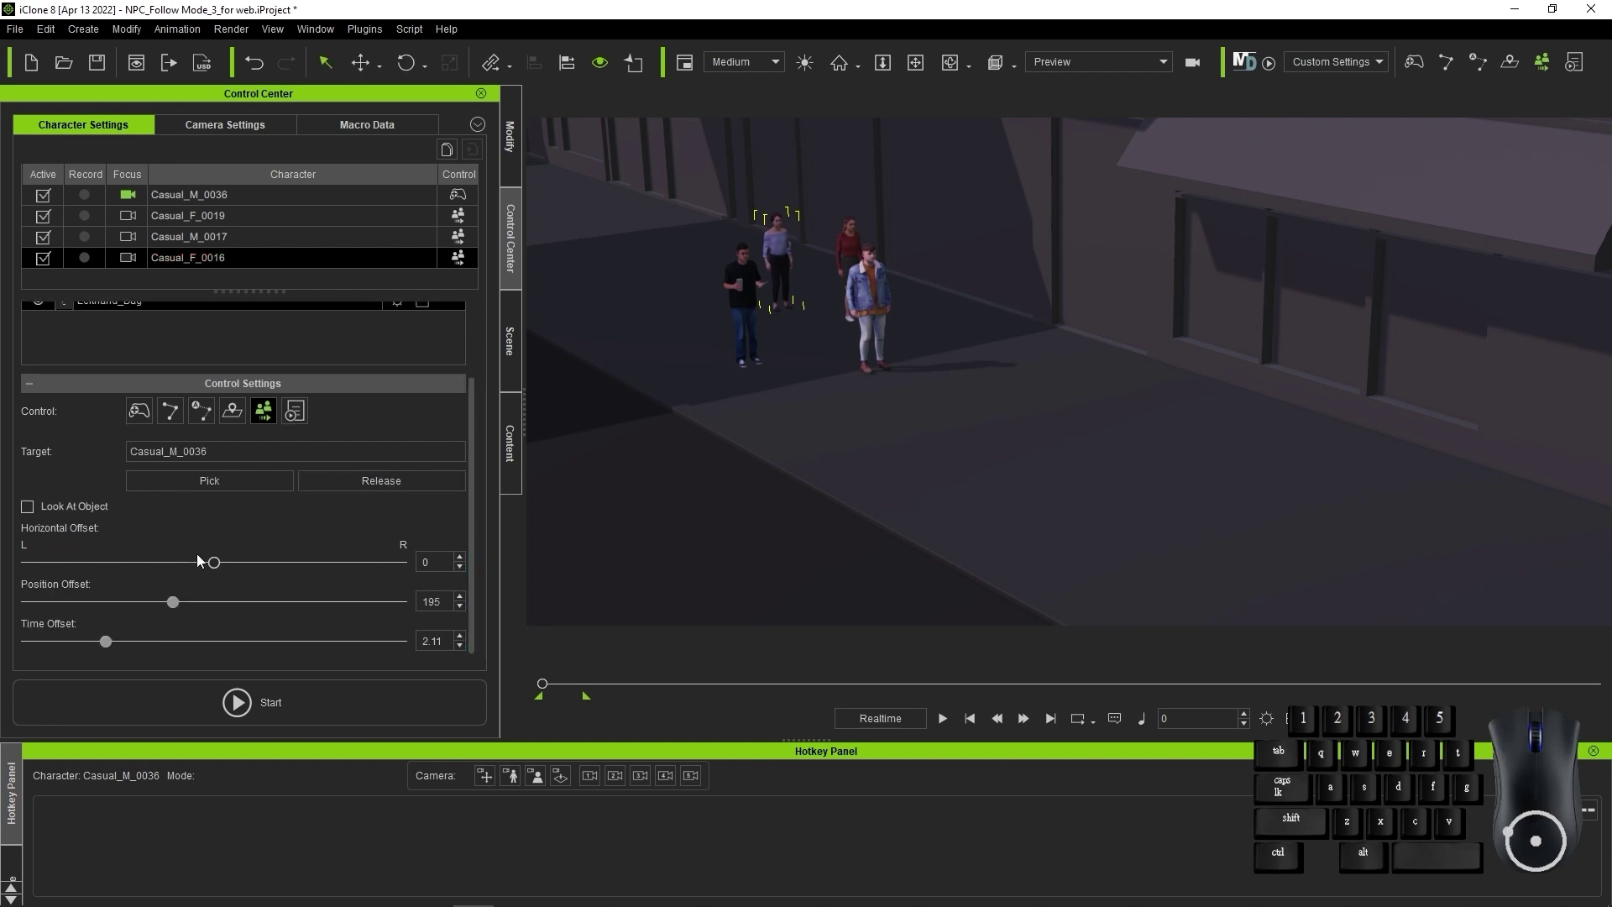
scroll(476, 487, up, 2)
Run the group follow, steering the lead toward the camera with S+D, then A
click(432, 703)
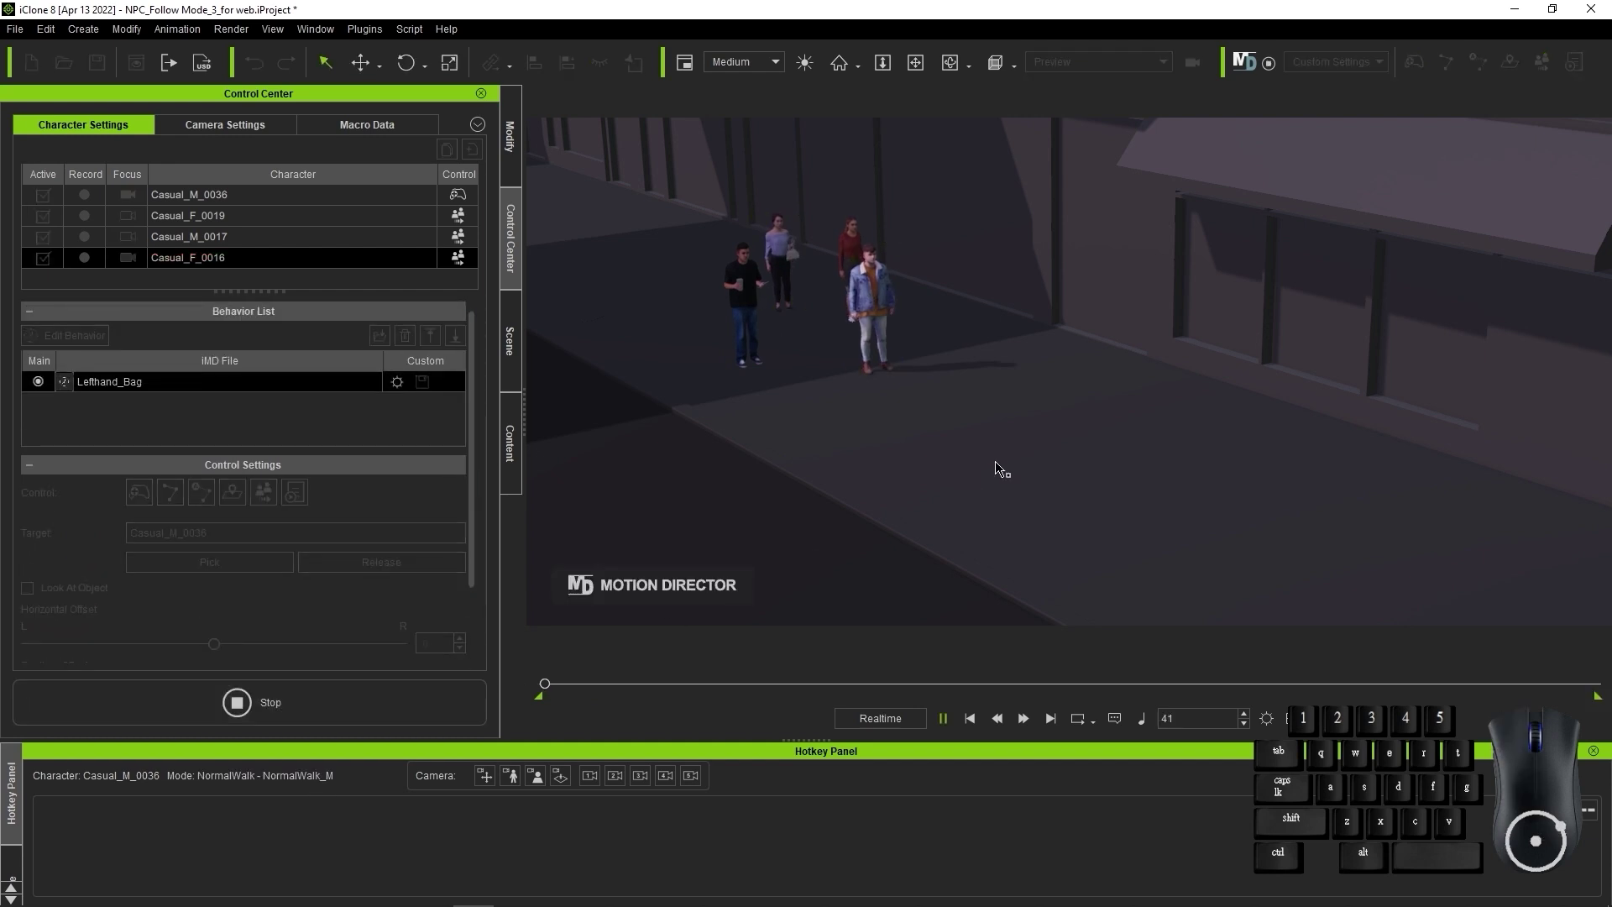
key(s+d)
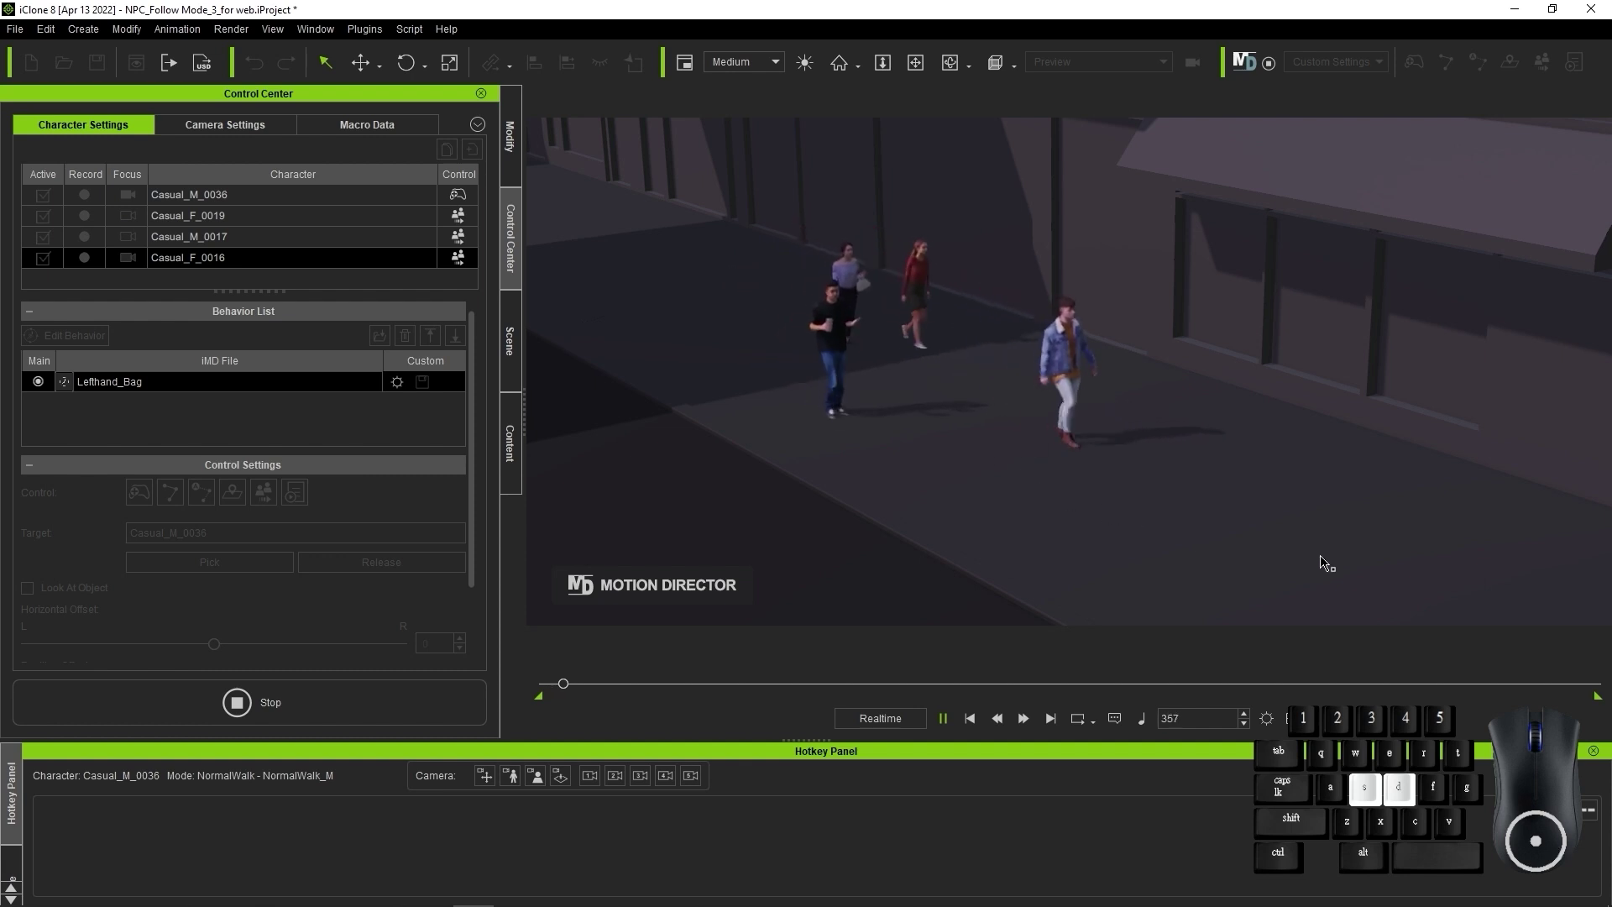
key(a)
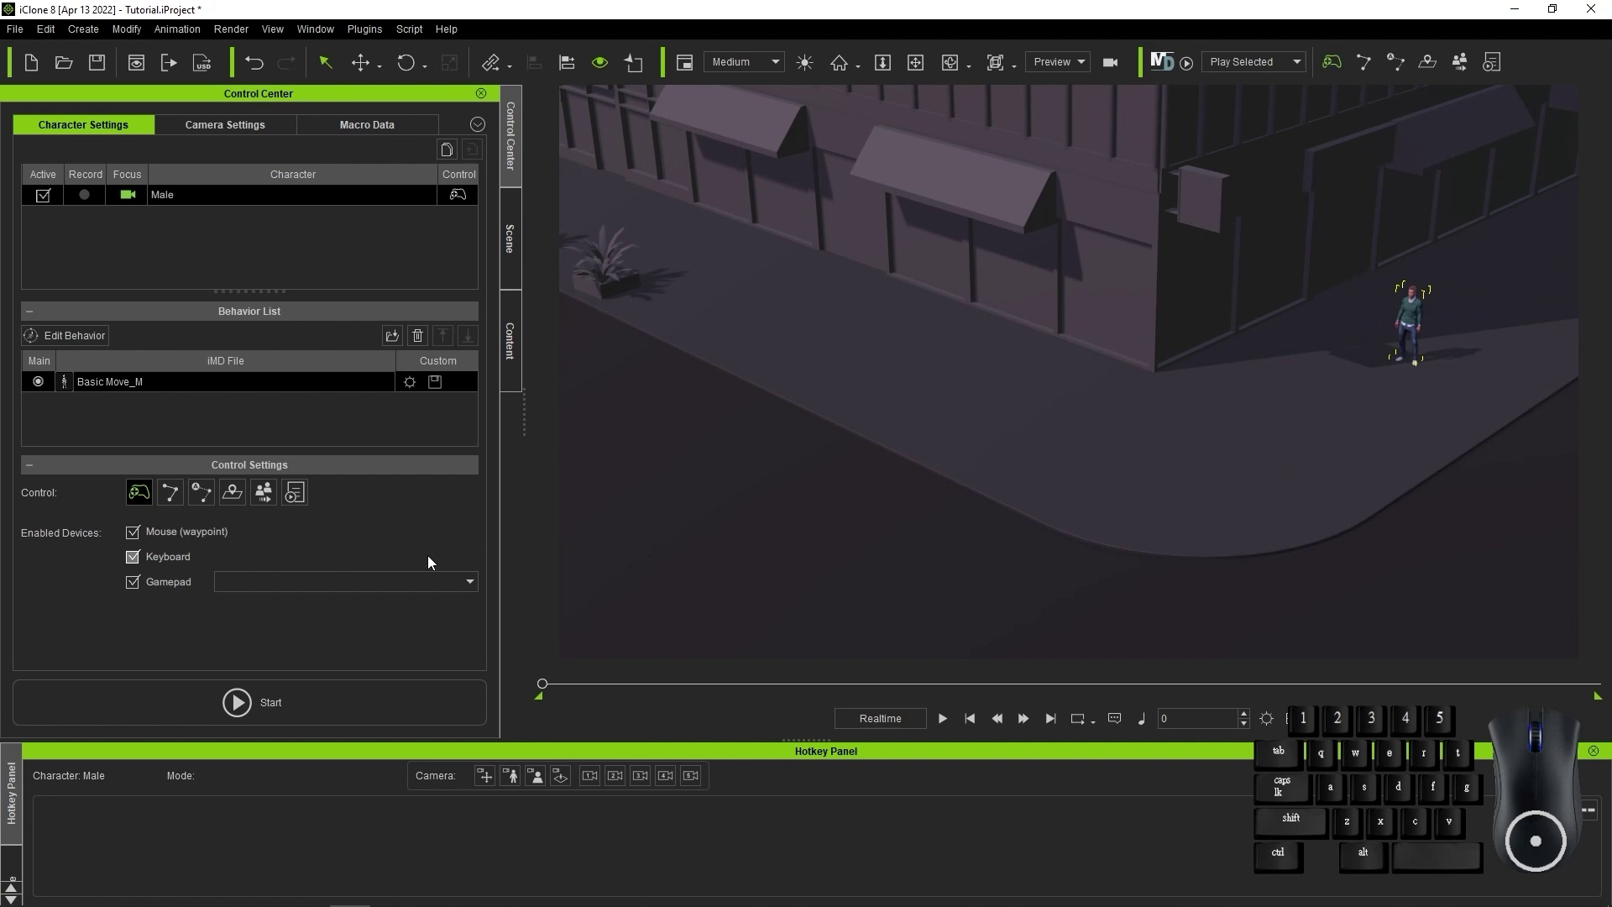
click(294, 493)
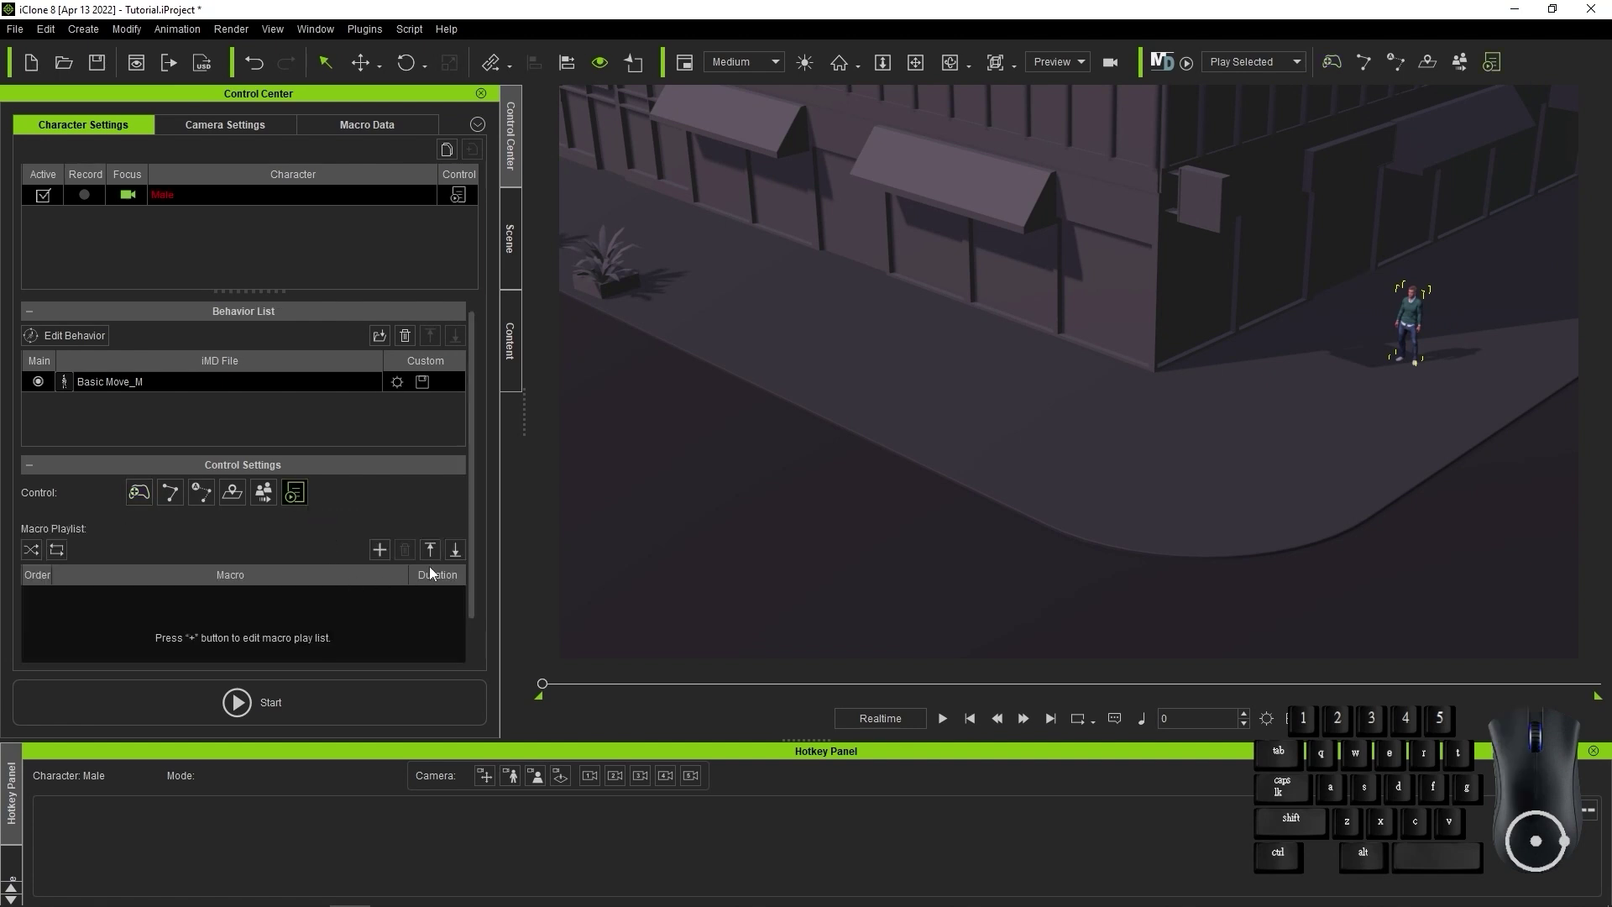
scroll(470, 522, down, 1)
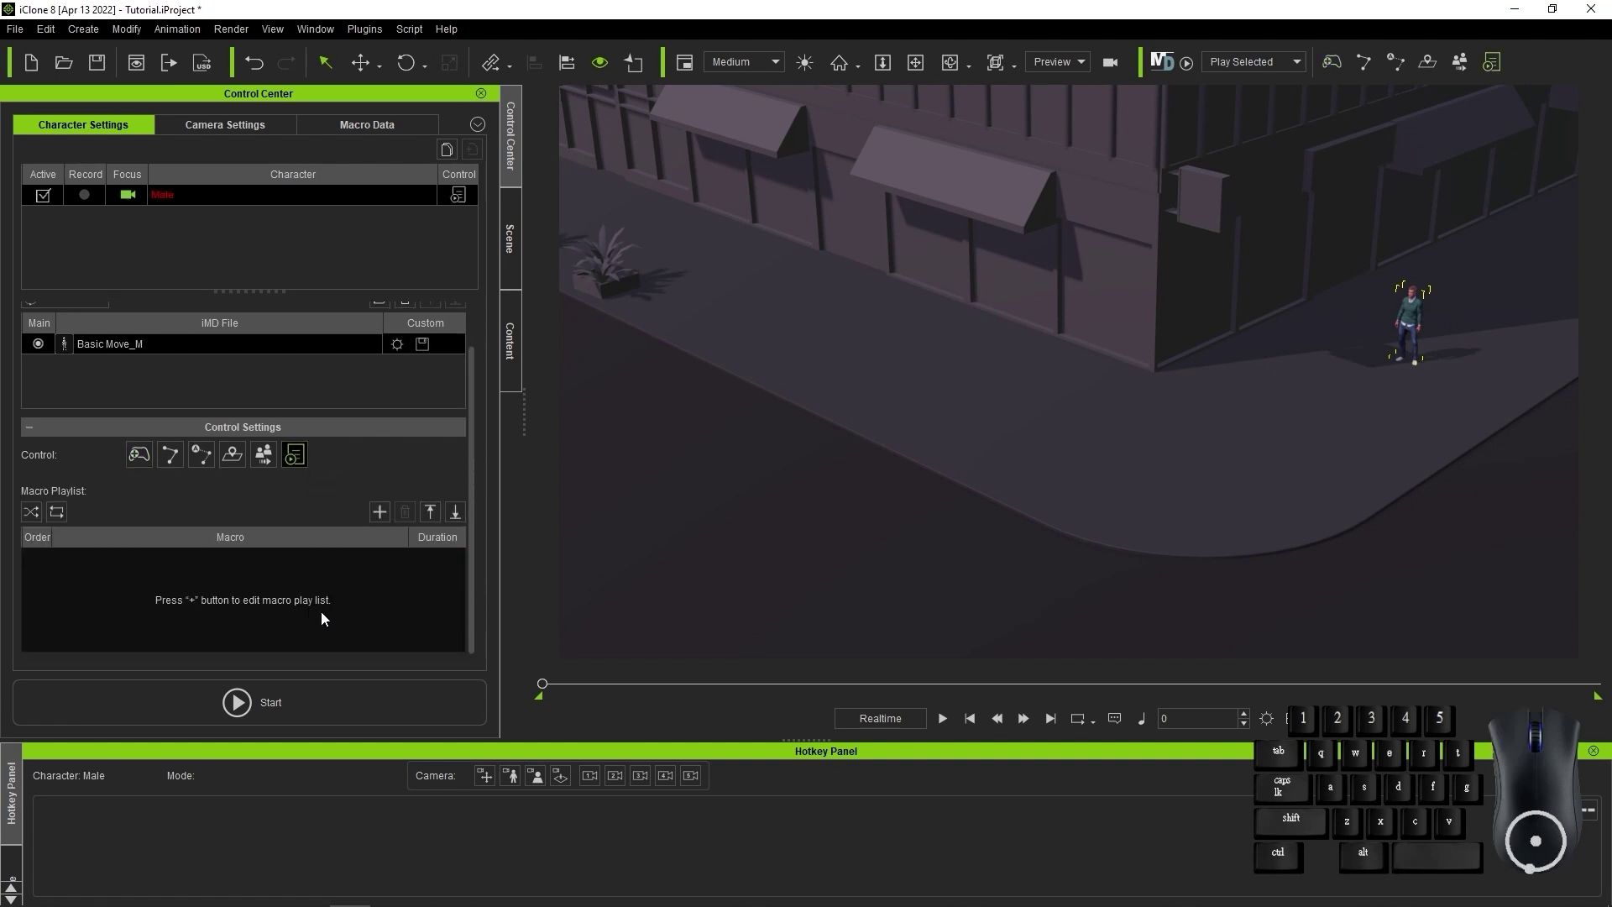
click(337, 127)
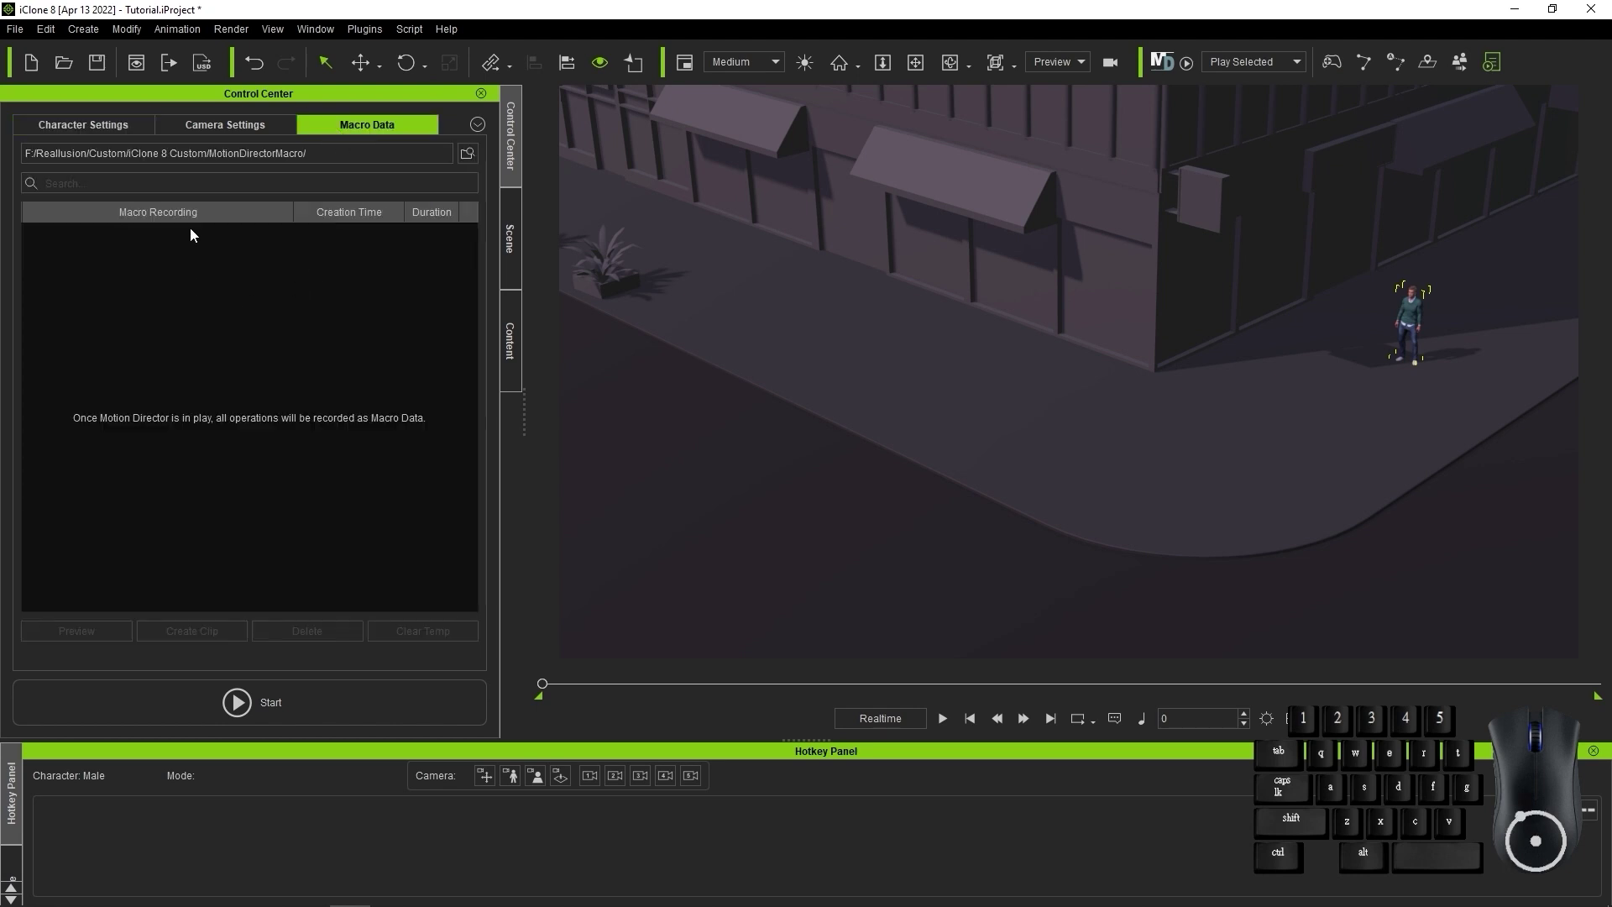
click(121, 126)
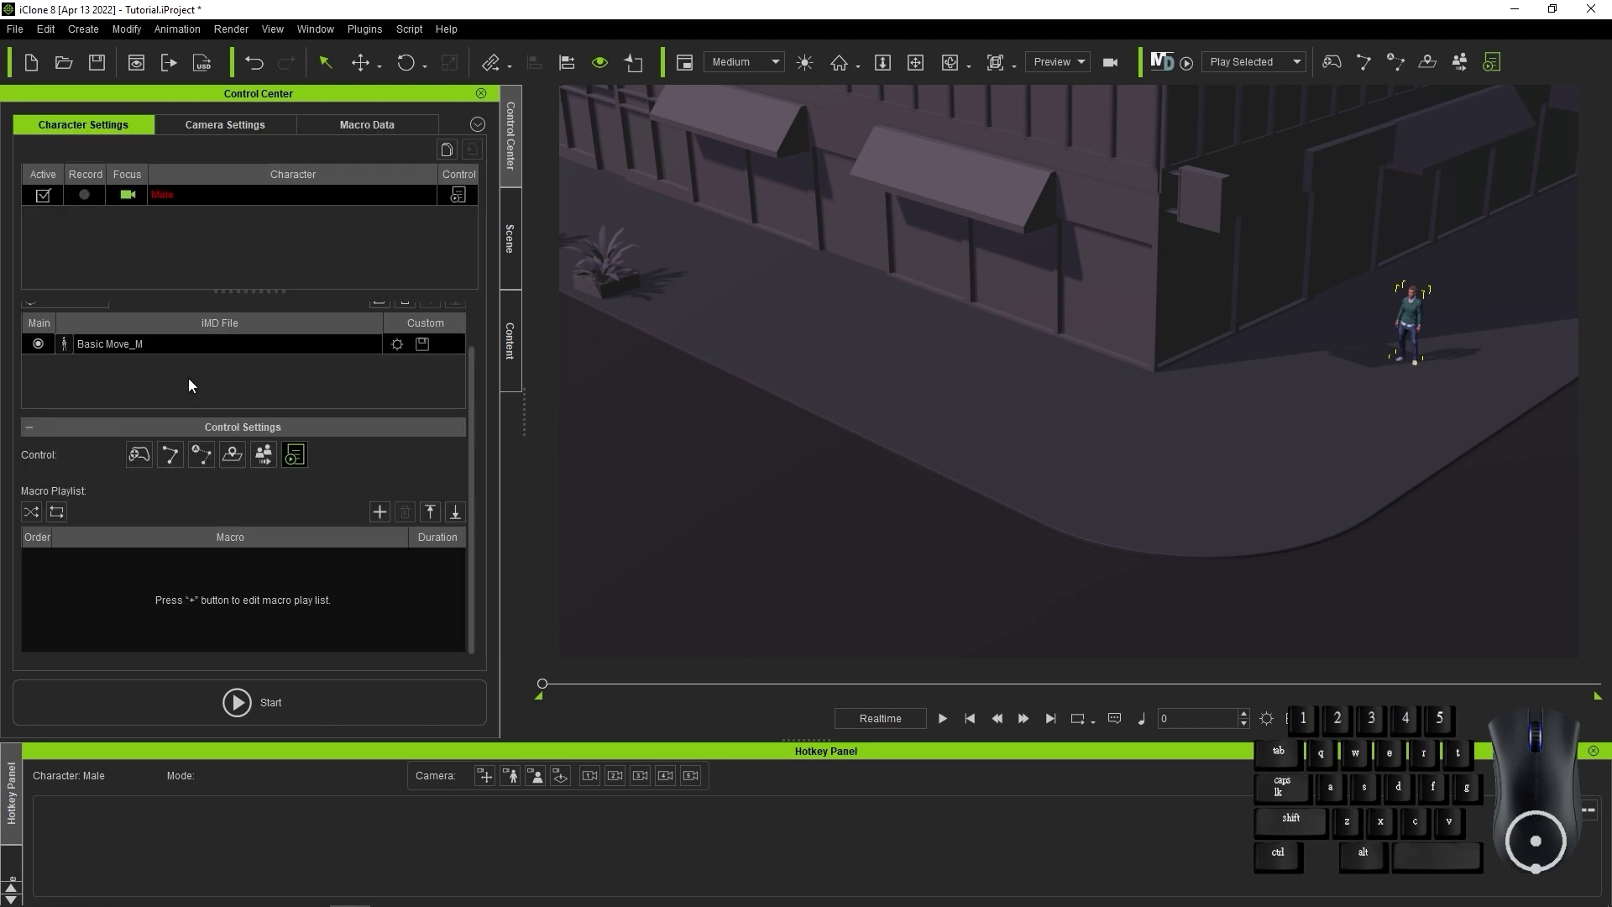
click(140, 453)
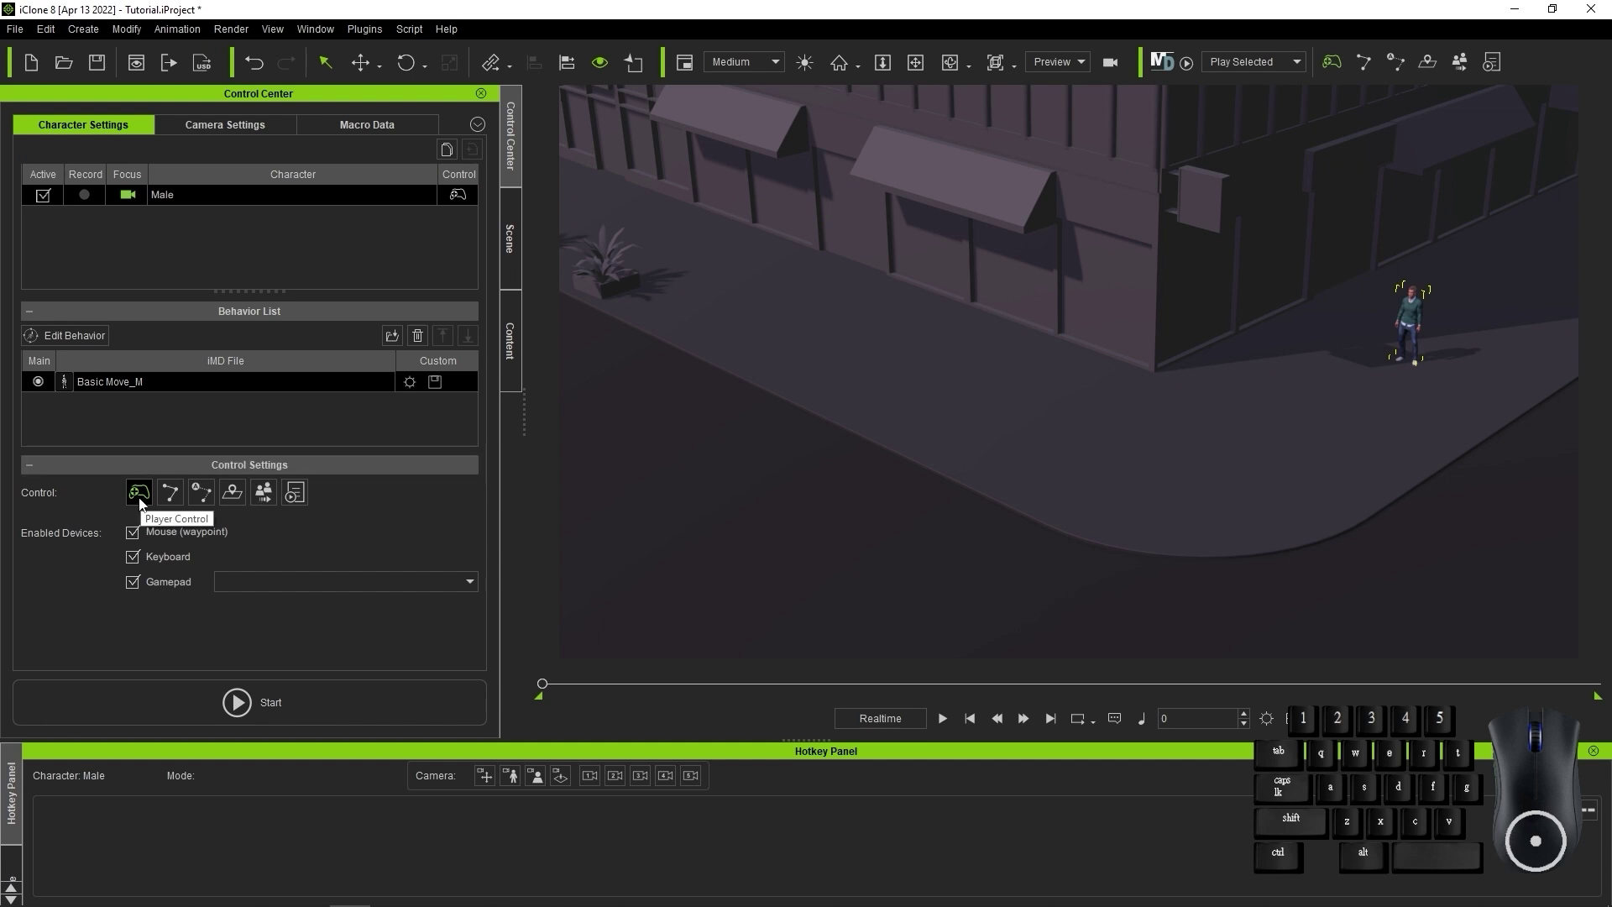
Test-walk the Male forward with W in a Motion Director run, then stop and reset
click(450, 709)
key(w)
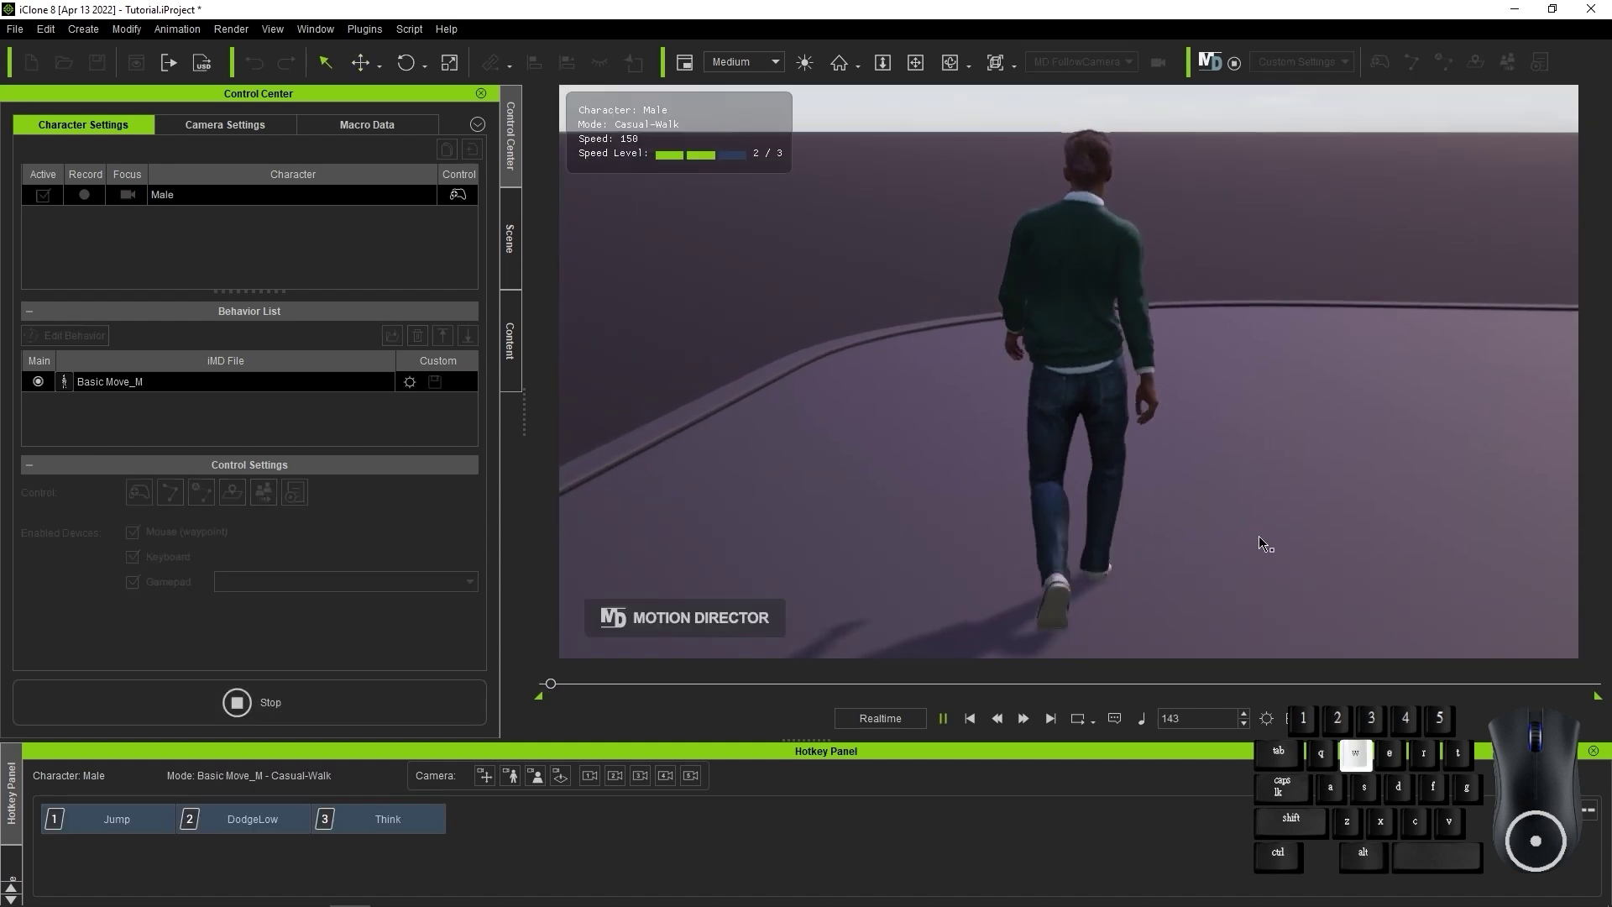
click(353, 708)
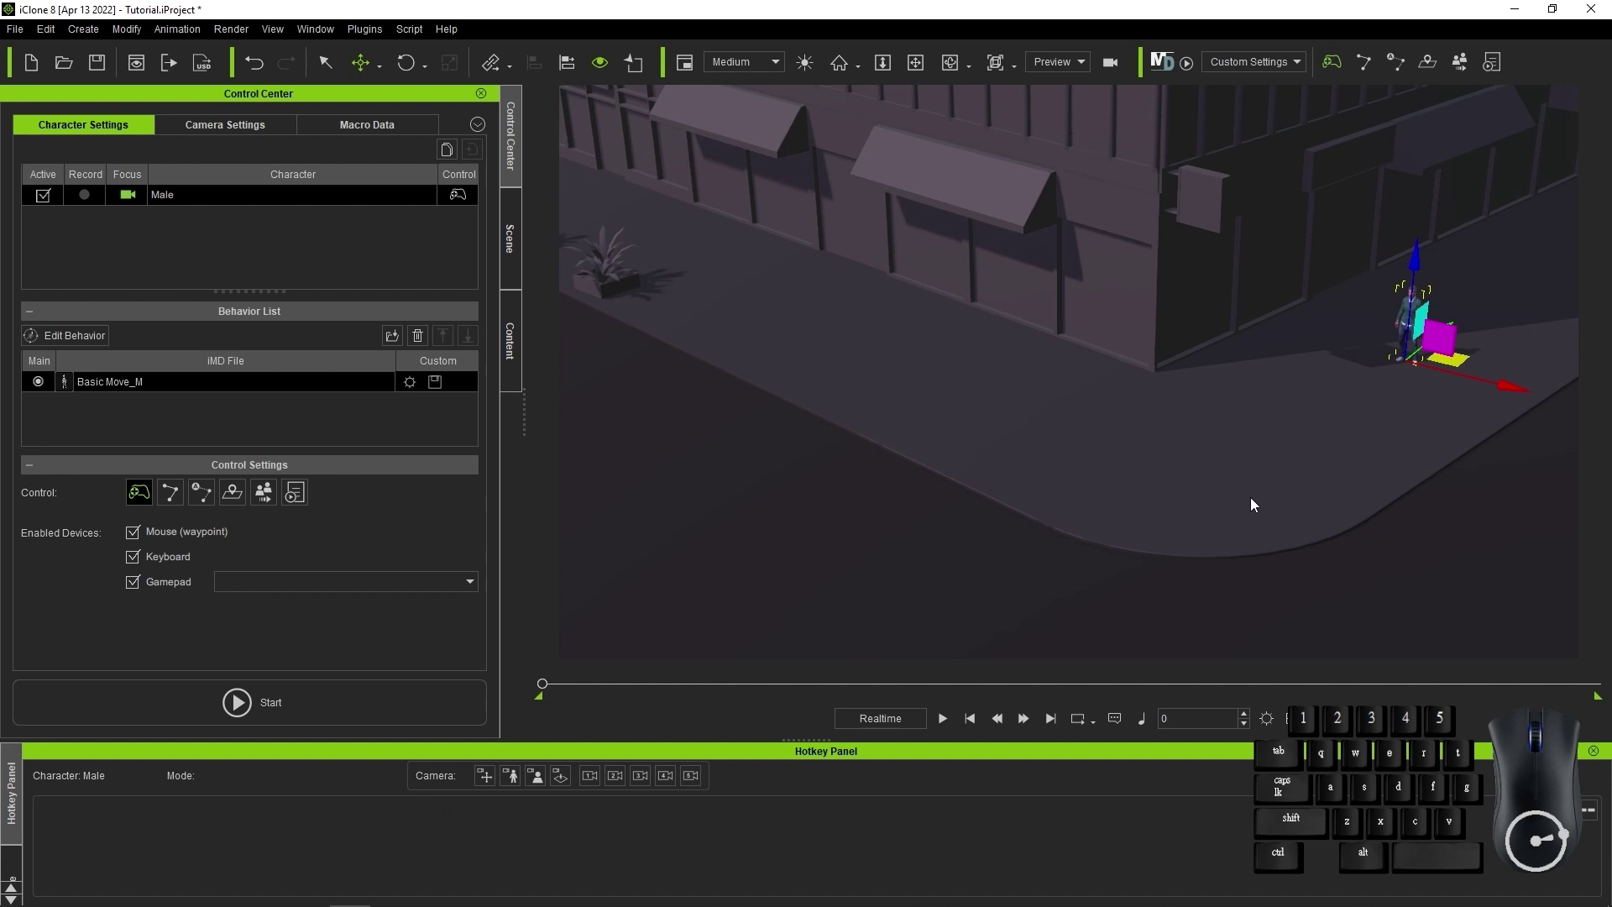
Move the Male toward the street corner and walk him forward and right in a new run
drag(1453, 322, 1303, 400)
key(w)
click(399, 694)
key(d)
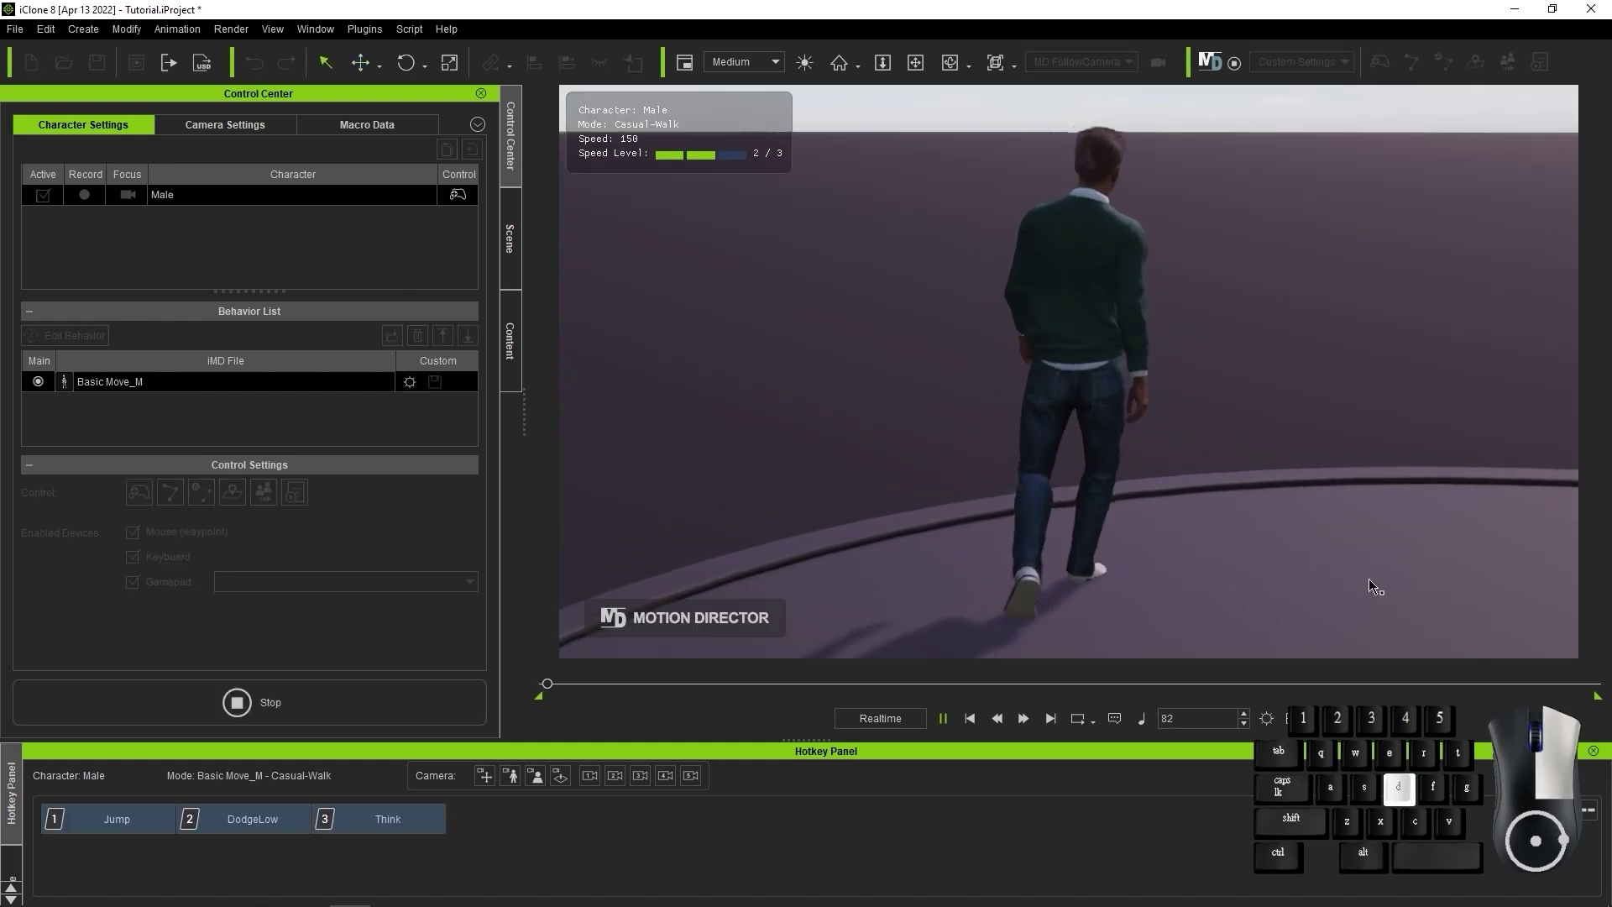
right_drag(1410, 554, 1501, 584)
key(w)
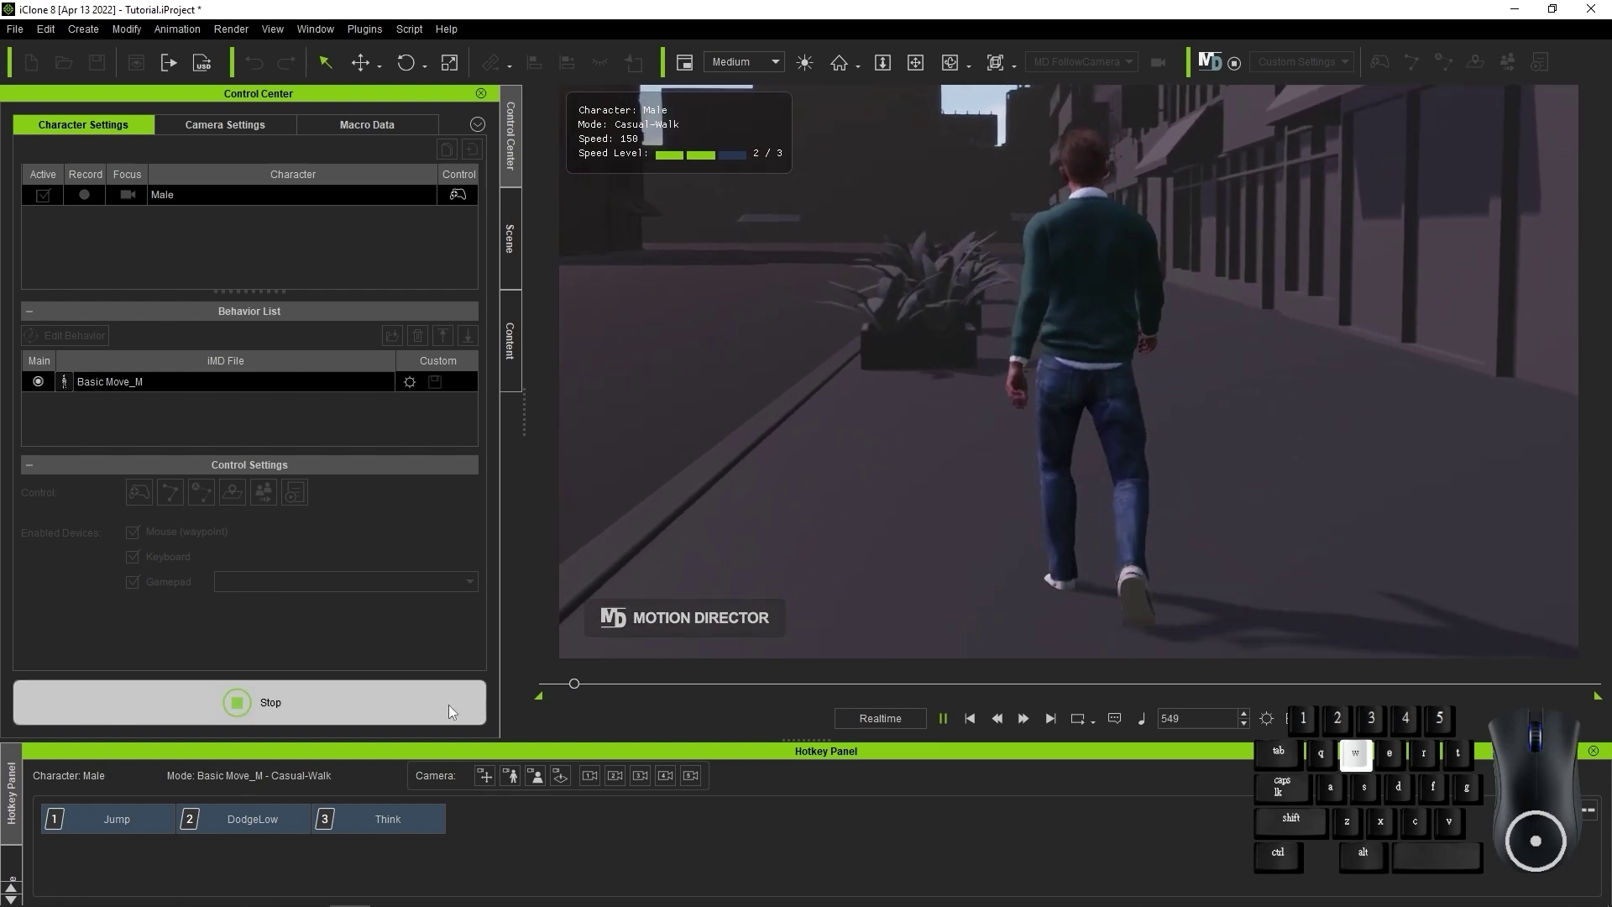
Stop the session, then move the Male up the sidewalk and rotate him
click(450, 704)
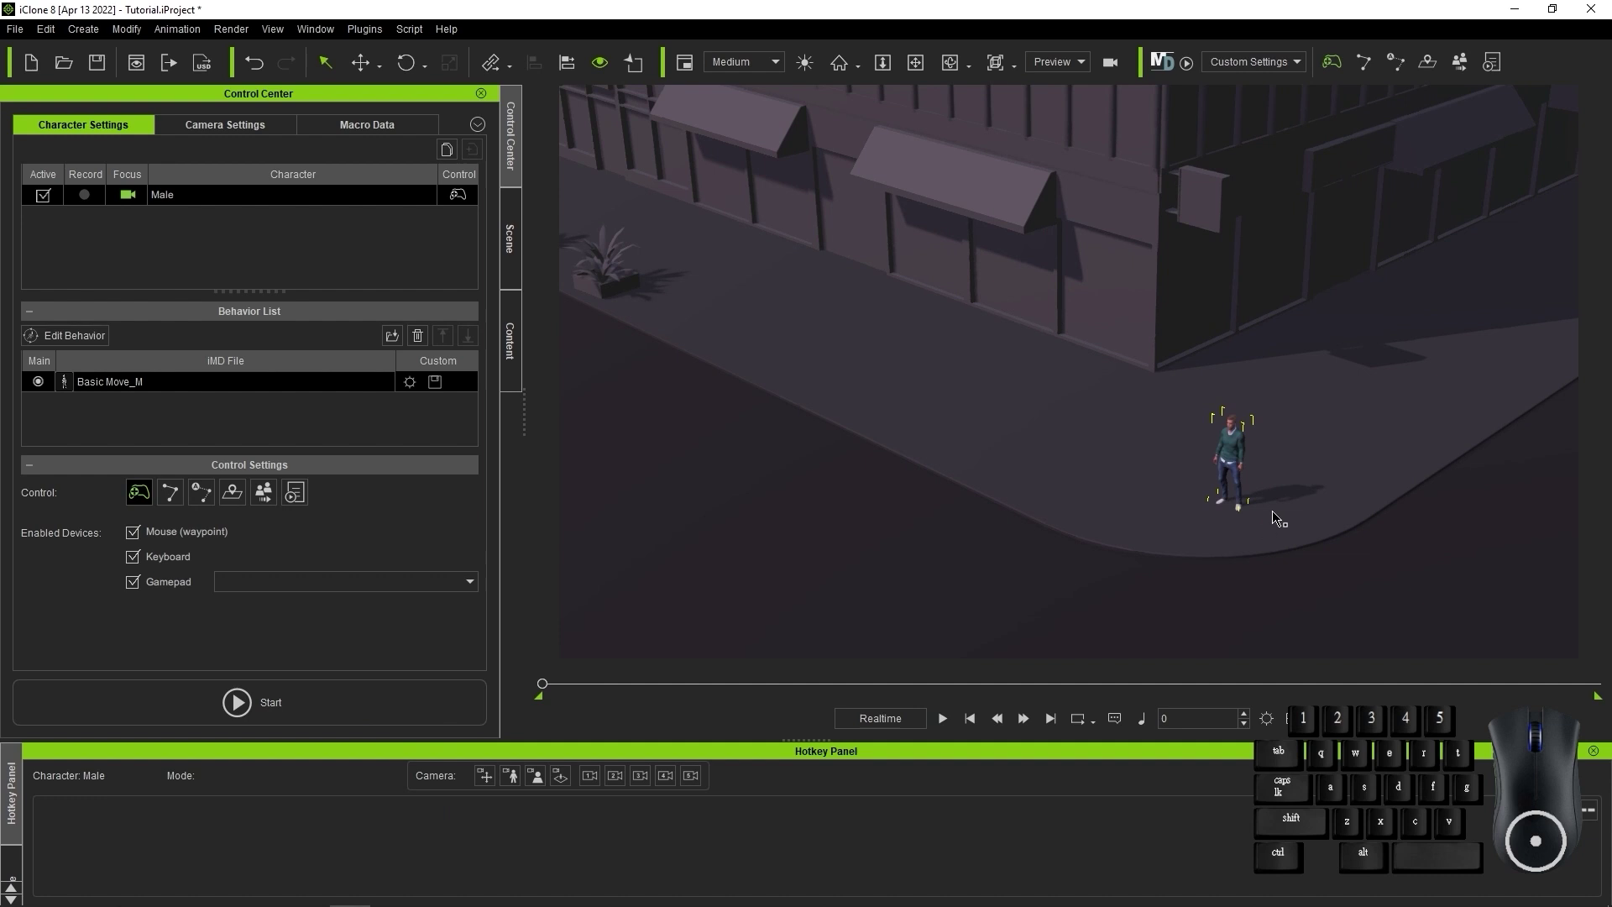
drag(1251, 514, 874, 409)
key(e)
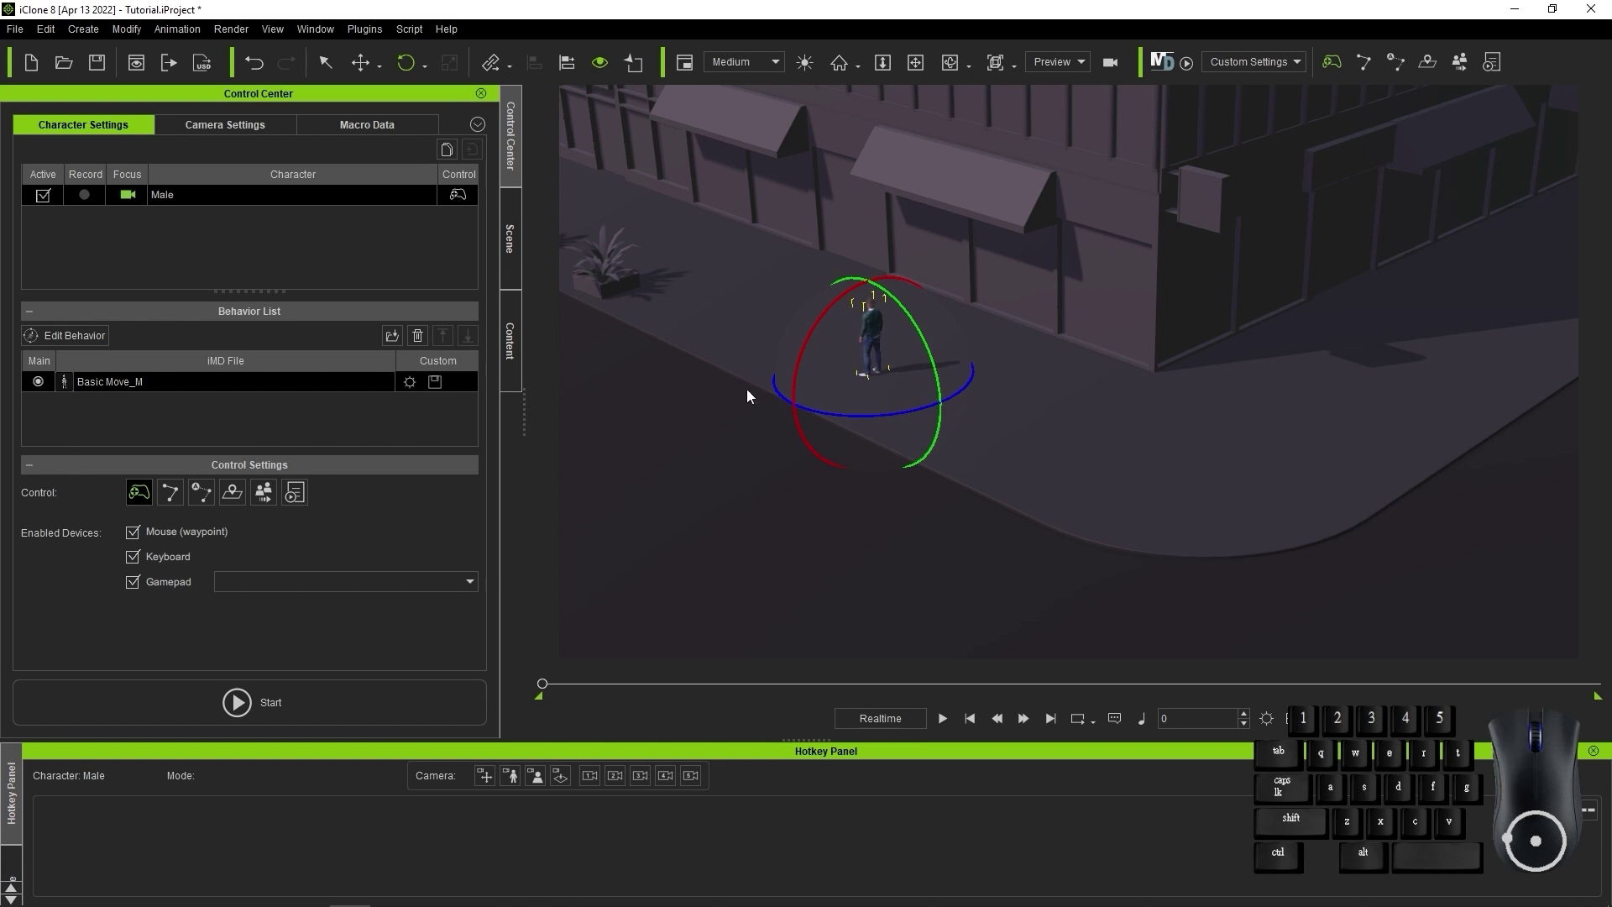
right_drag(746, 398, 868, 444)
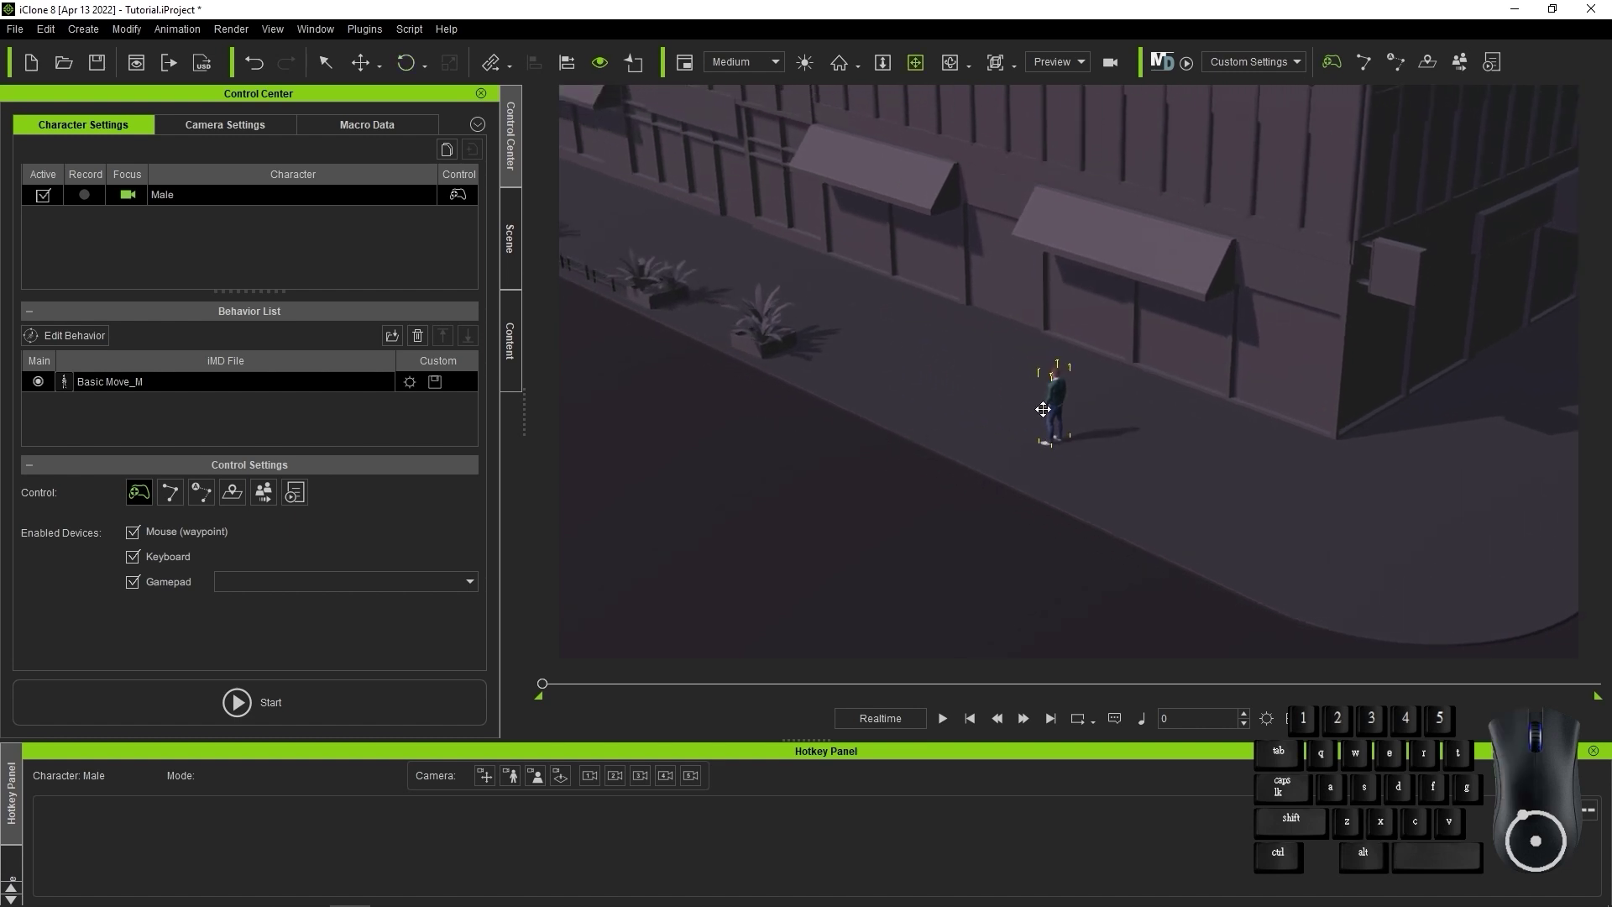
Run Motion Director again, walking then jogging the Male forward, and stop the run
key(w)
click(420, 709)
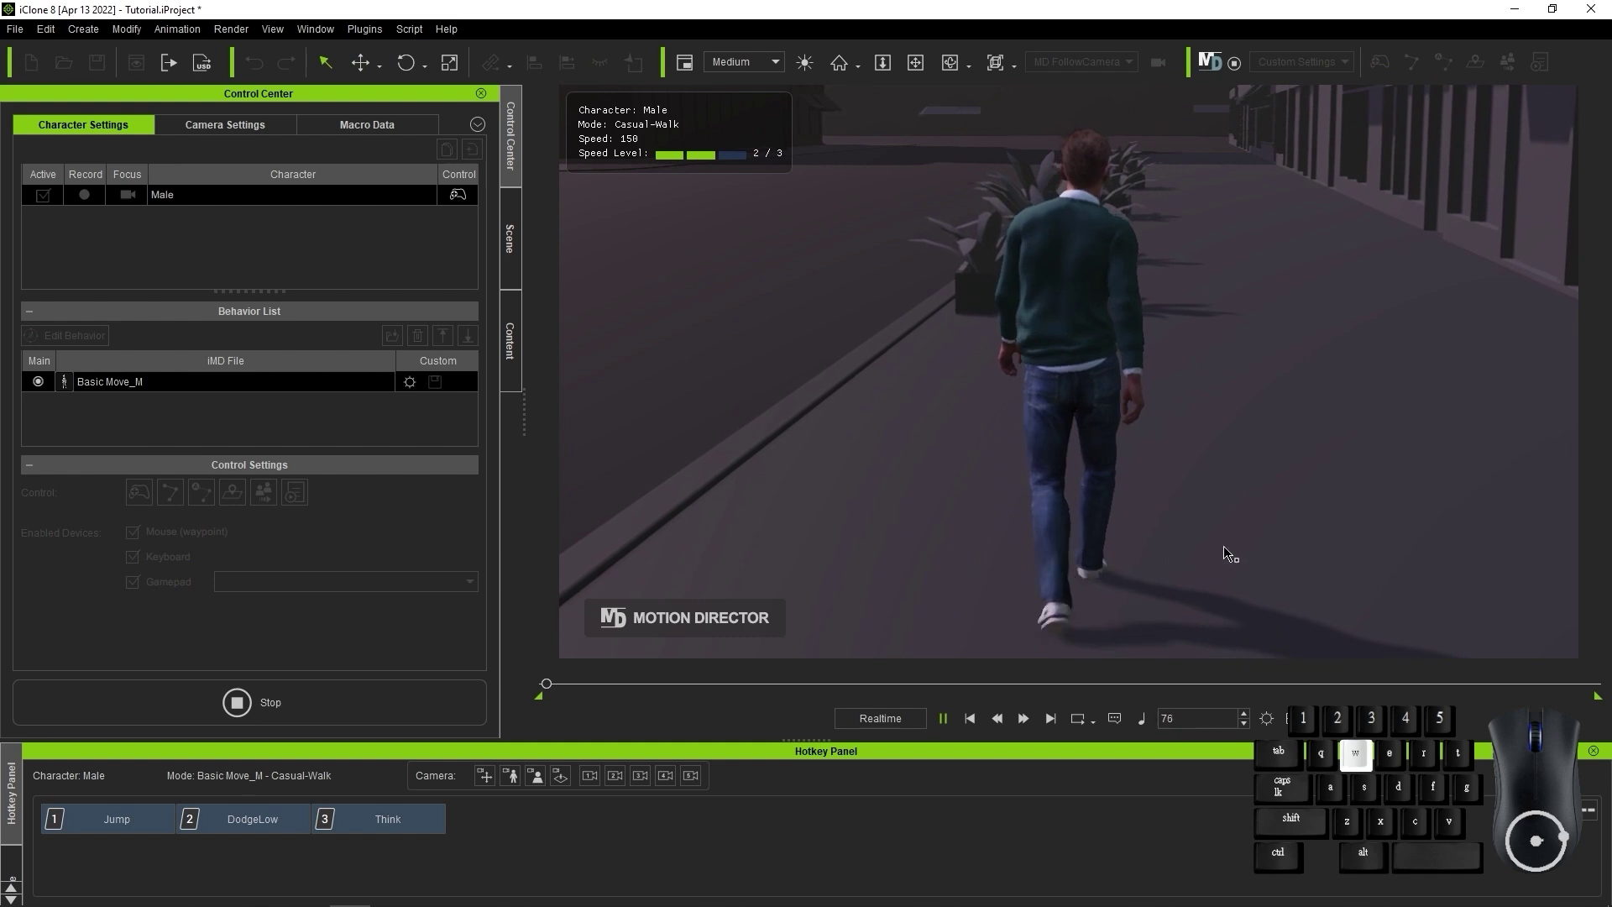
scroll(1368, 478, up, 1)
right_drag(1367, 479, 1401, 502)
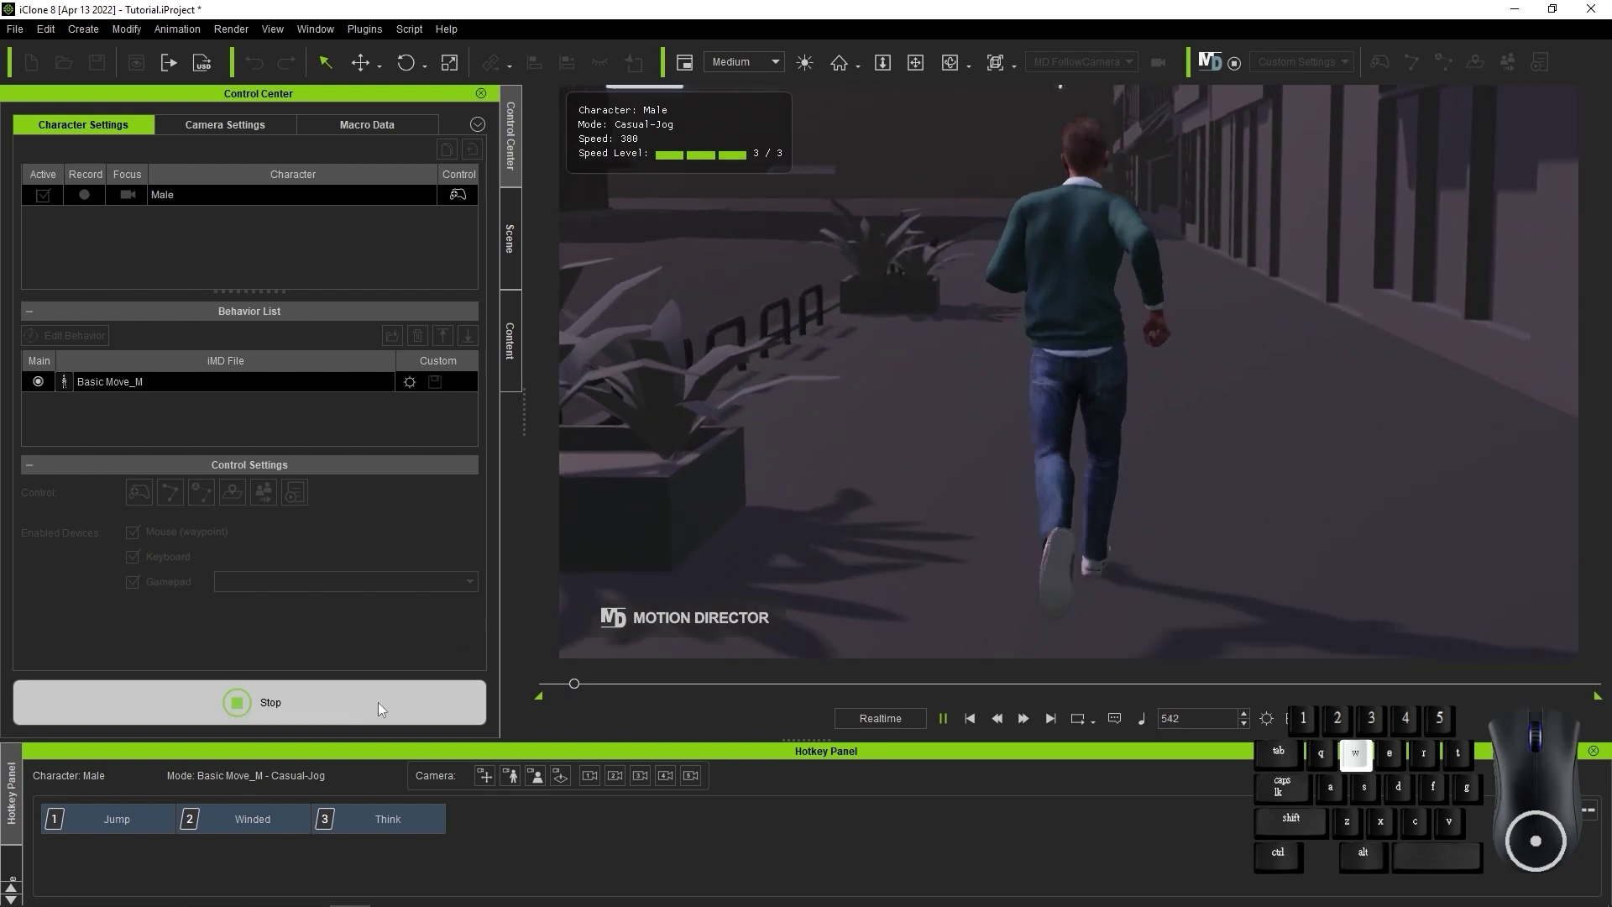
click(369, 703)
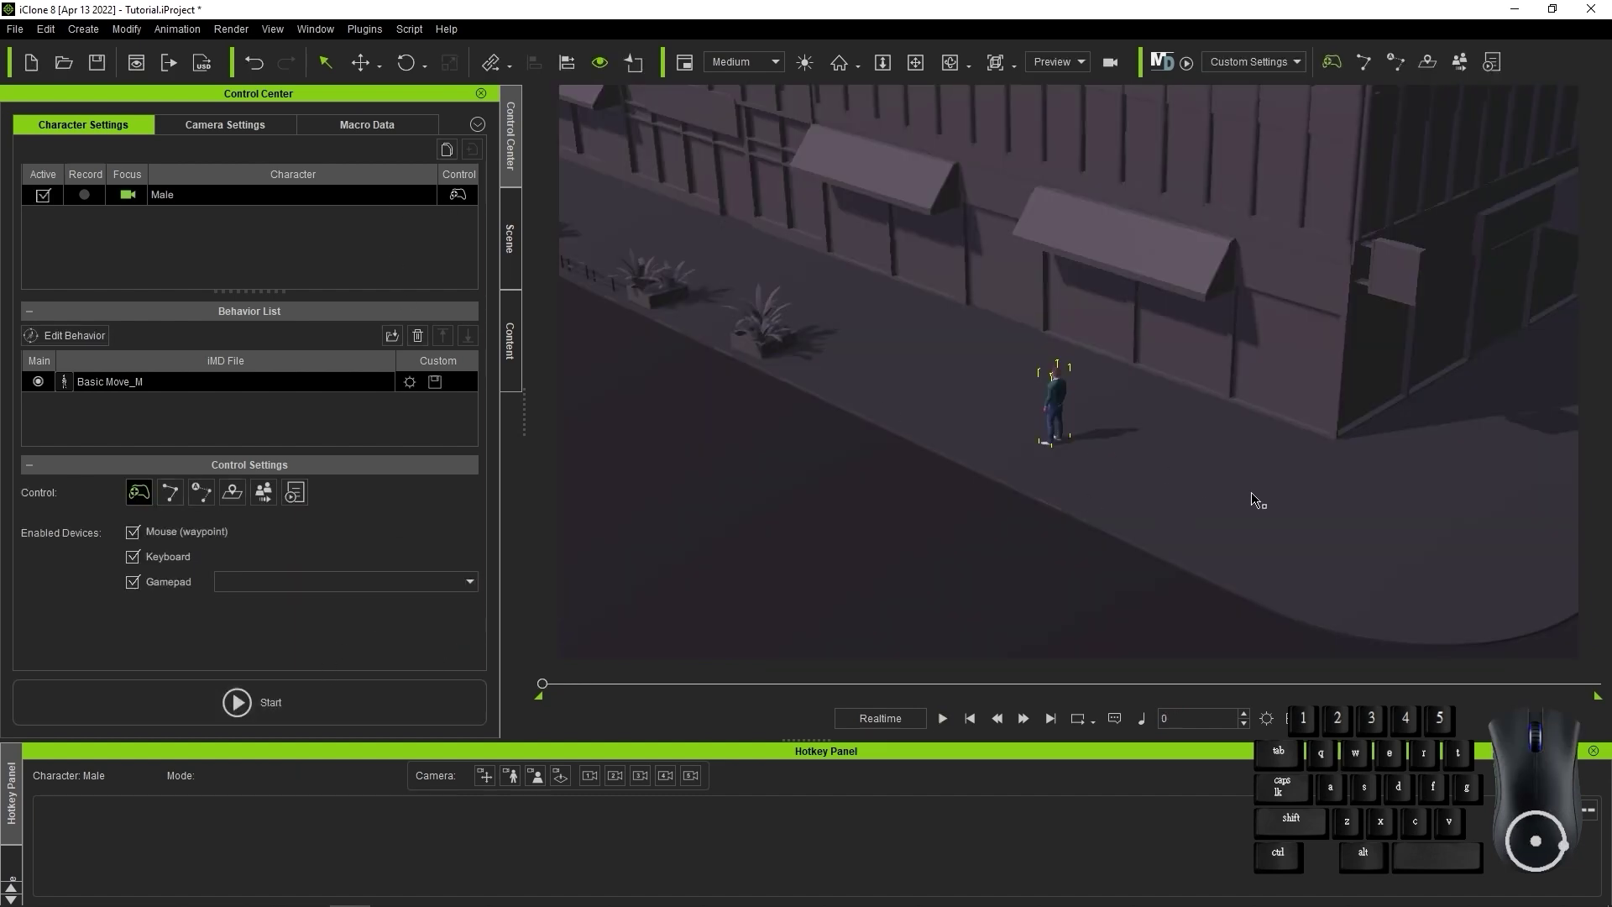
Move the Male across the street to stand at the corner curb
key(w)
scroll(964, 461, up, 3)
drag(823, 403, 1353, 417)
Set the Male's Control to Macro and check that the macro source list is still empty
key(e)
key(w)
key(q)
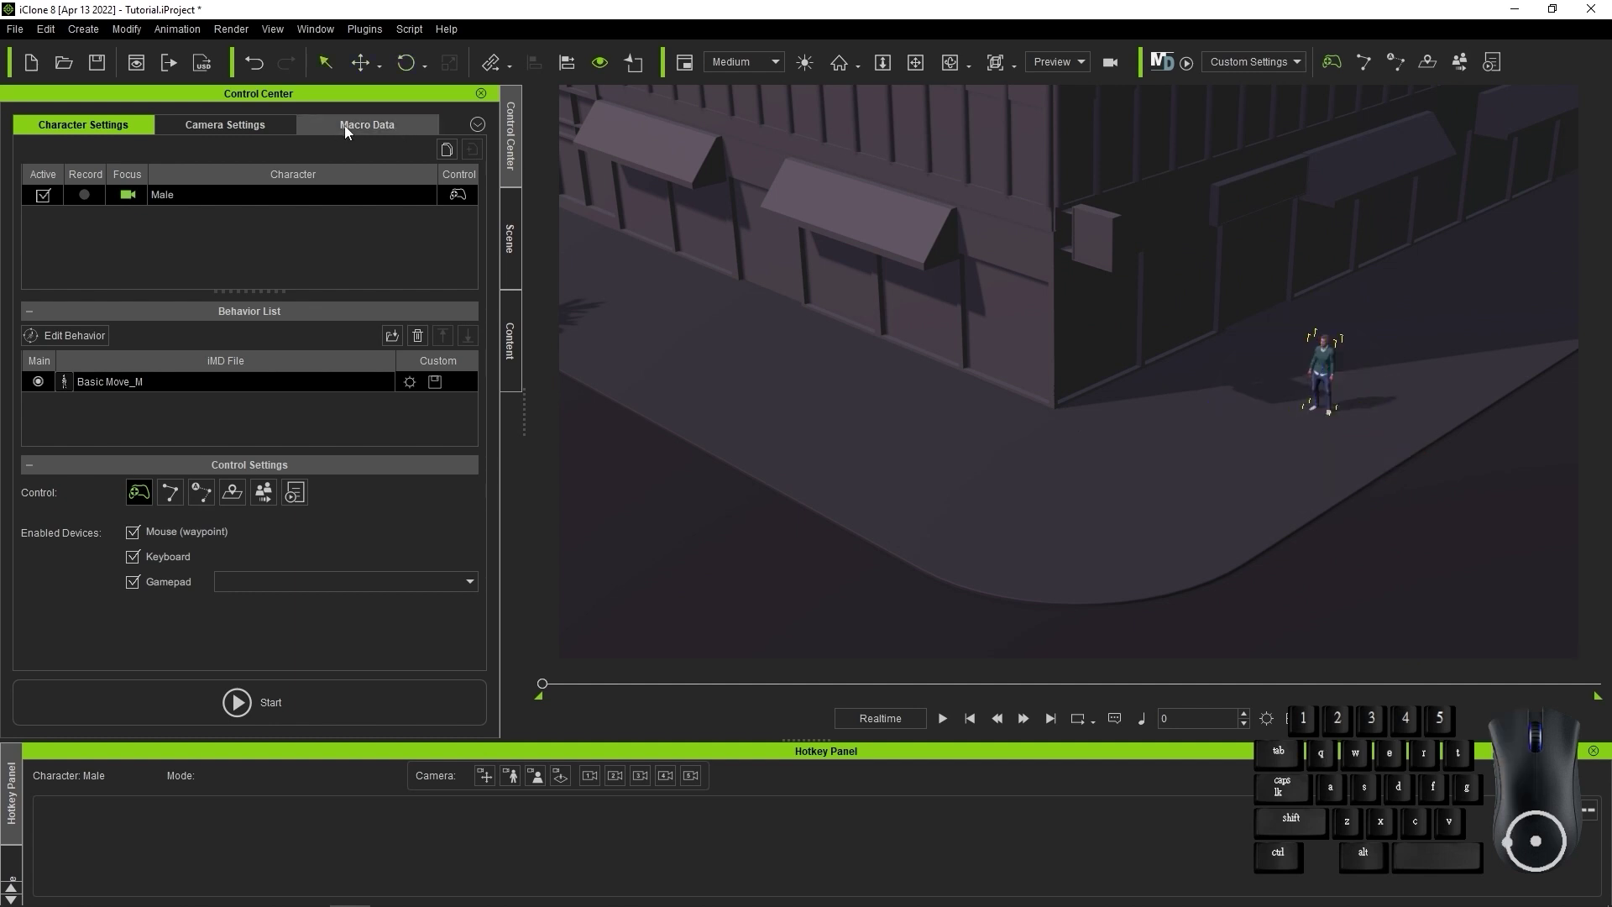
click(384, 127)
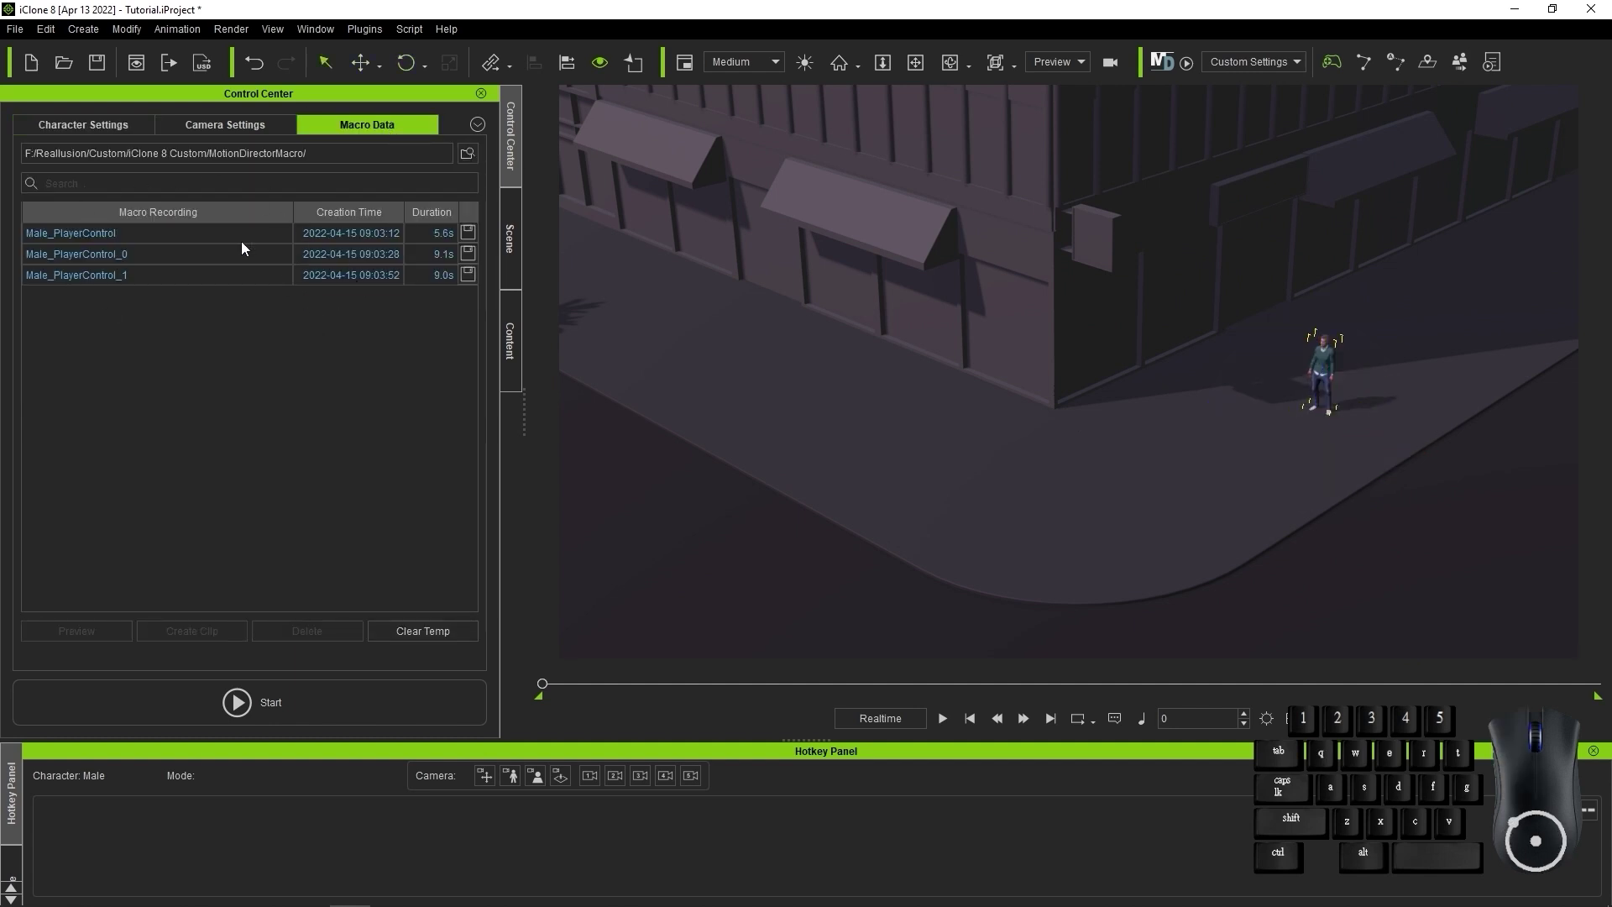
click(84, 125)
click(292, 493)
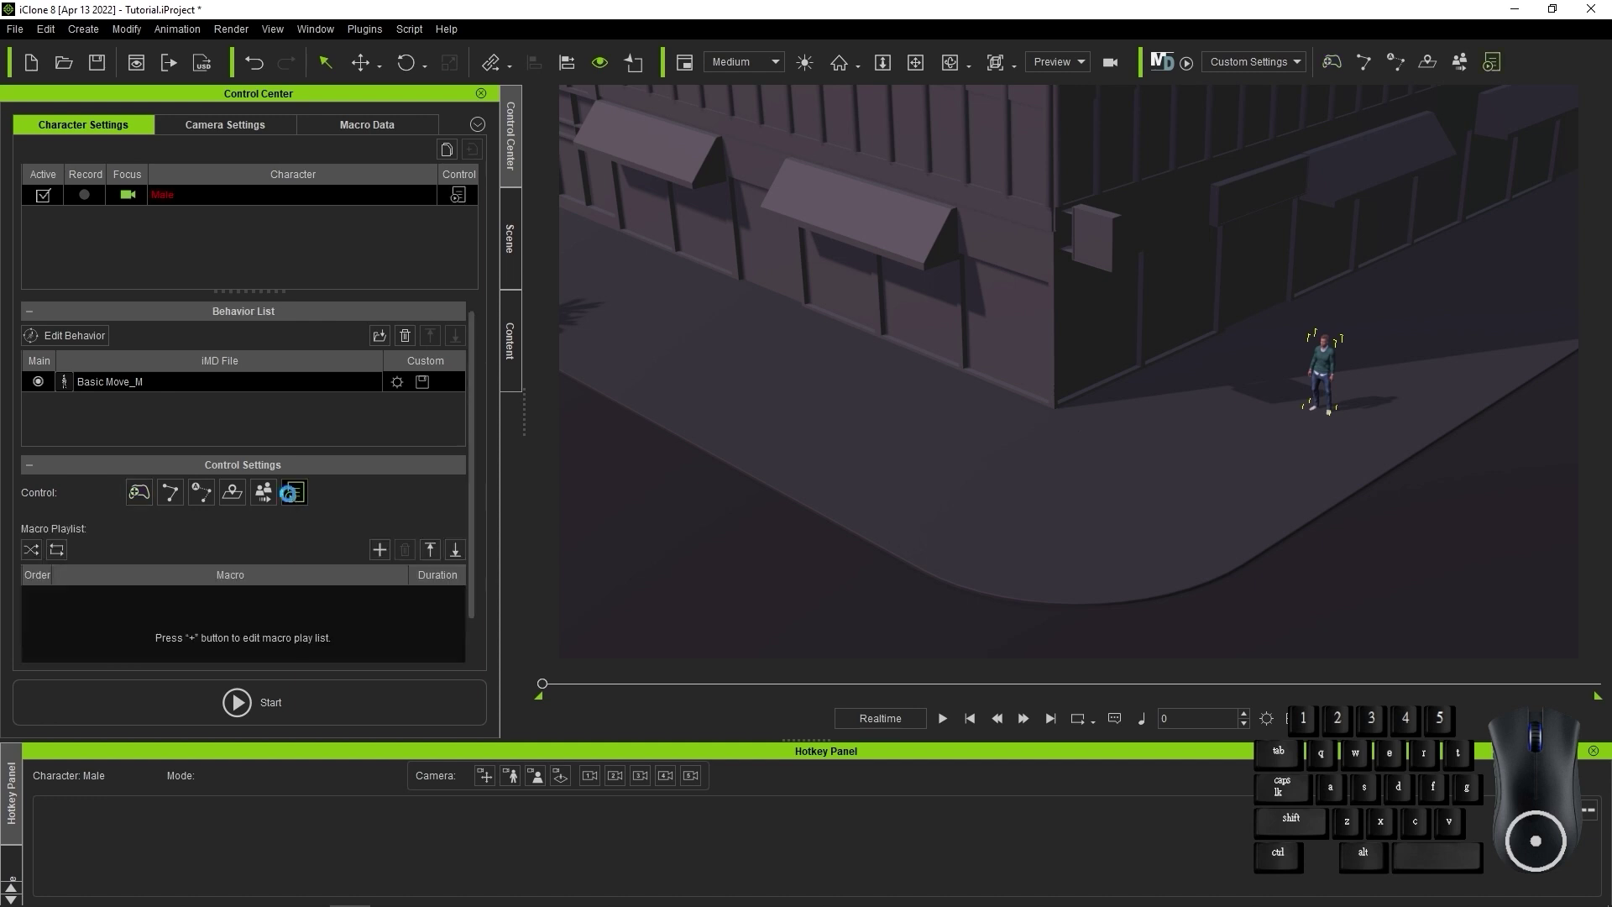
click(381, 549)
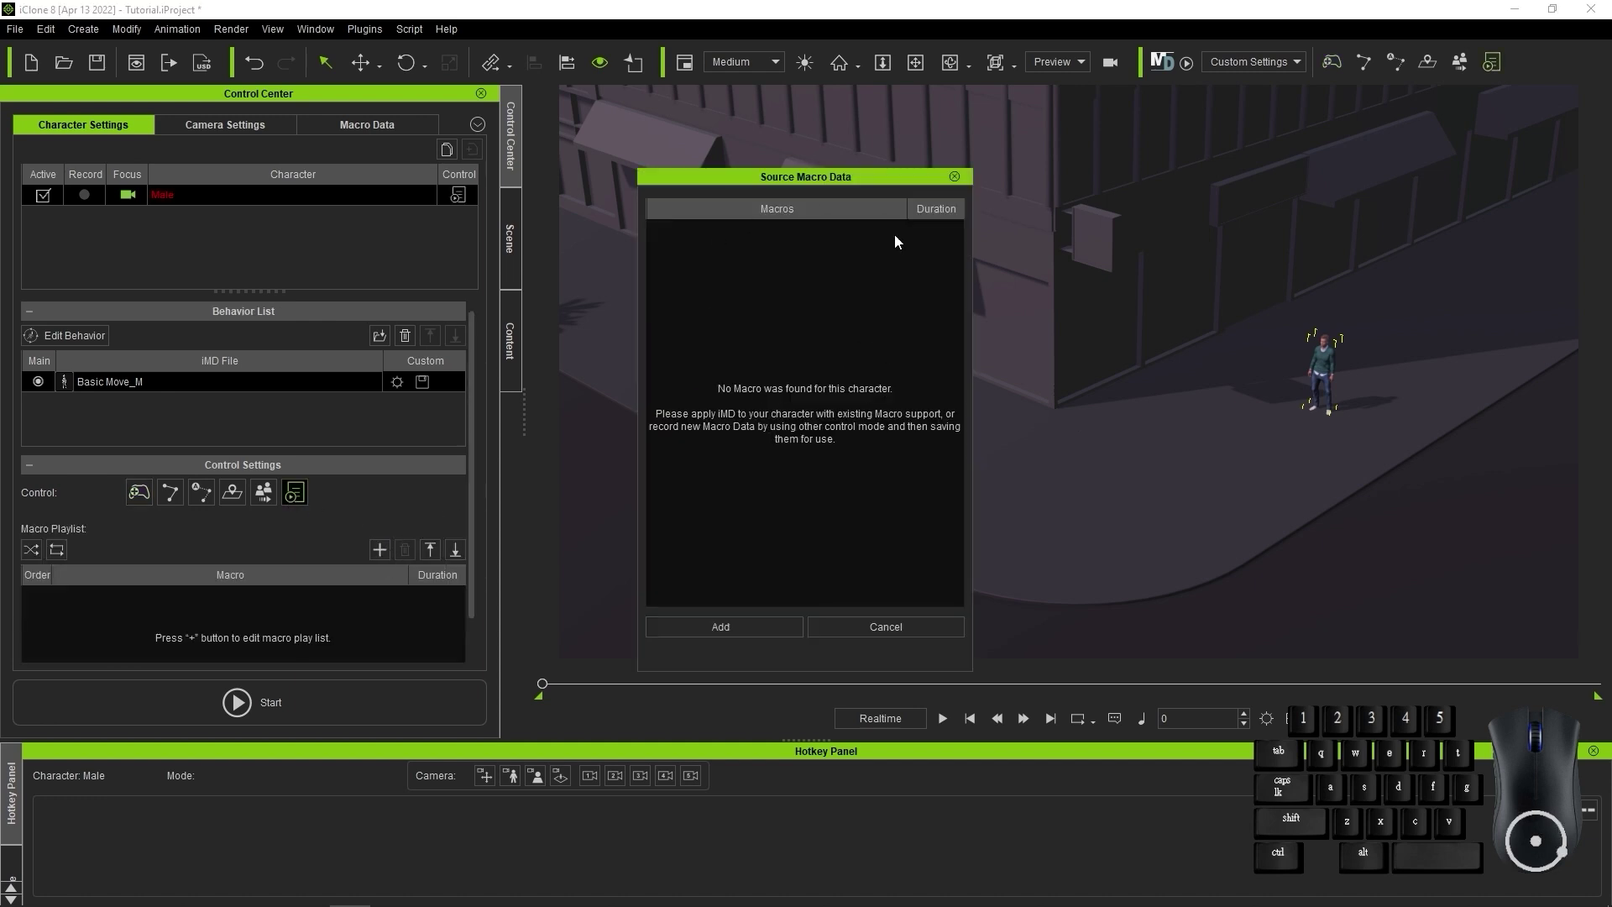
click(873, 630)
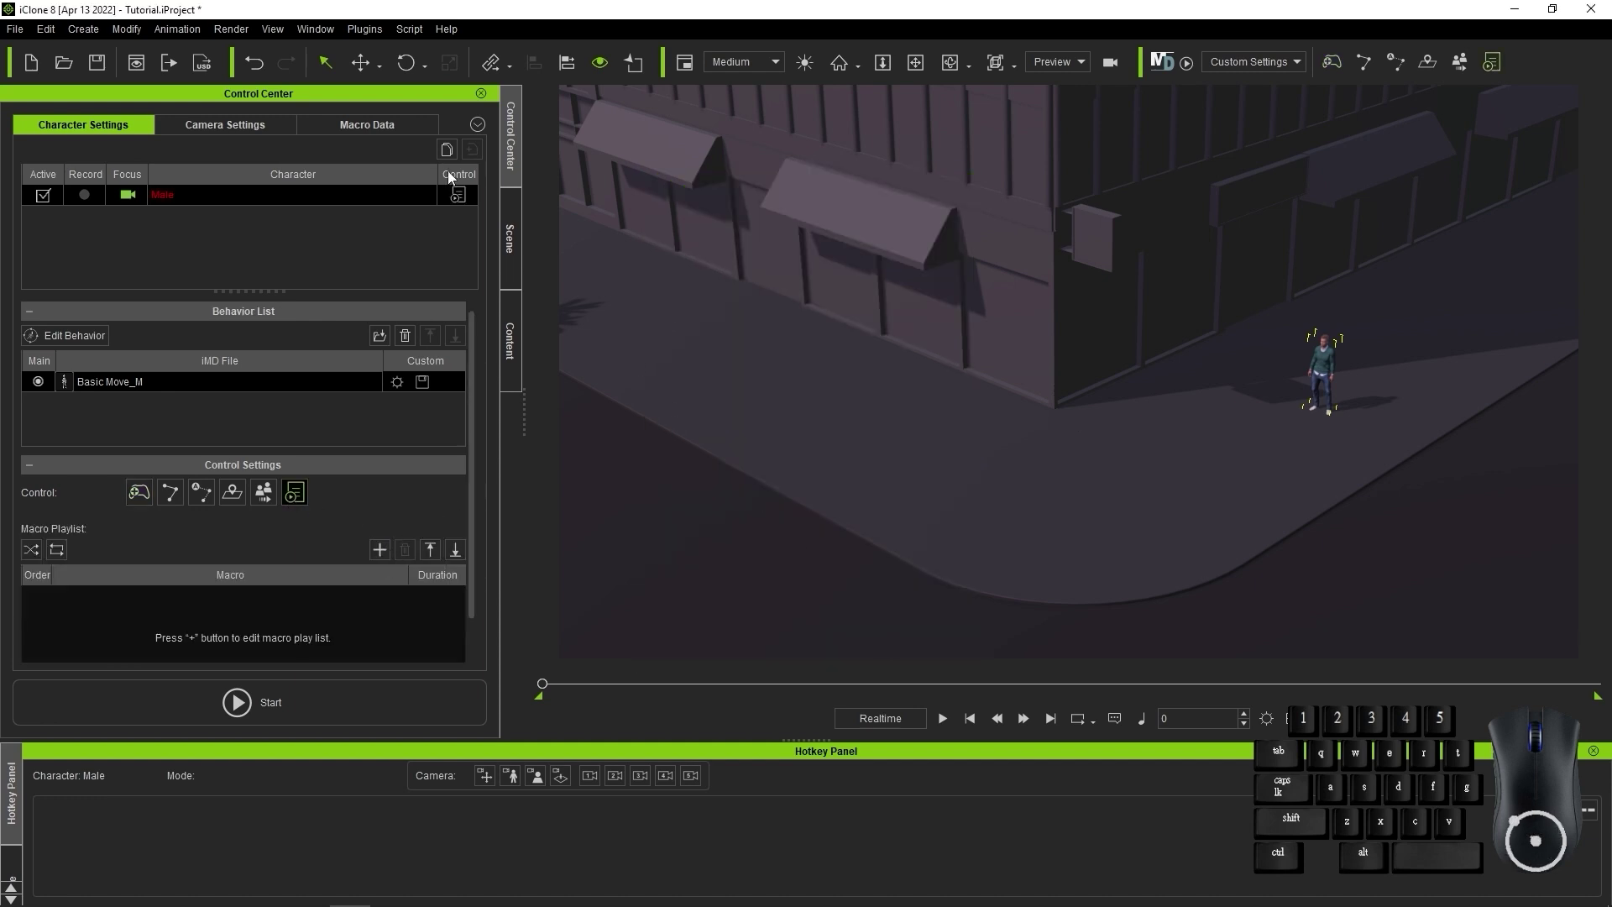
Save the Male_PlayerControl, Male_PlayerControl_0 and Male_PlayerControl_1 recordings, then return to Character Settings
click(397, 128)
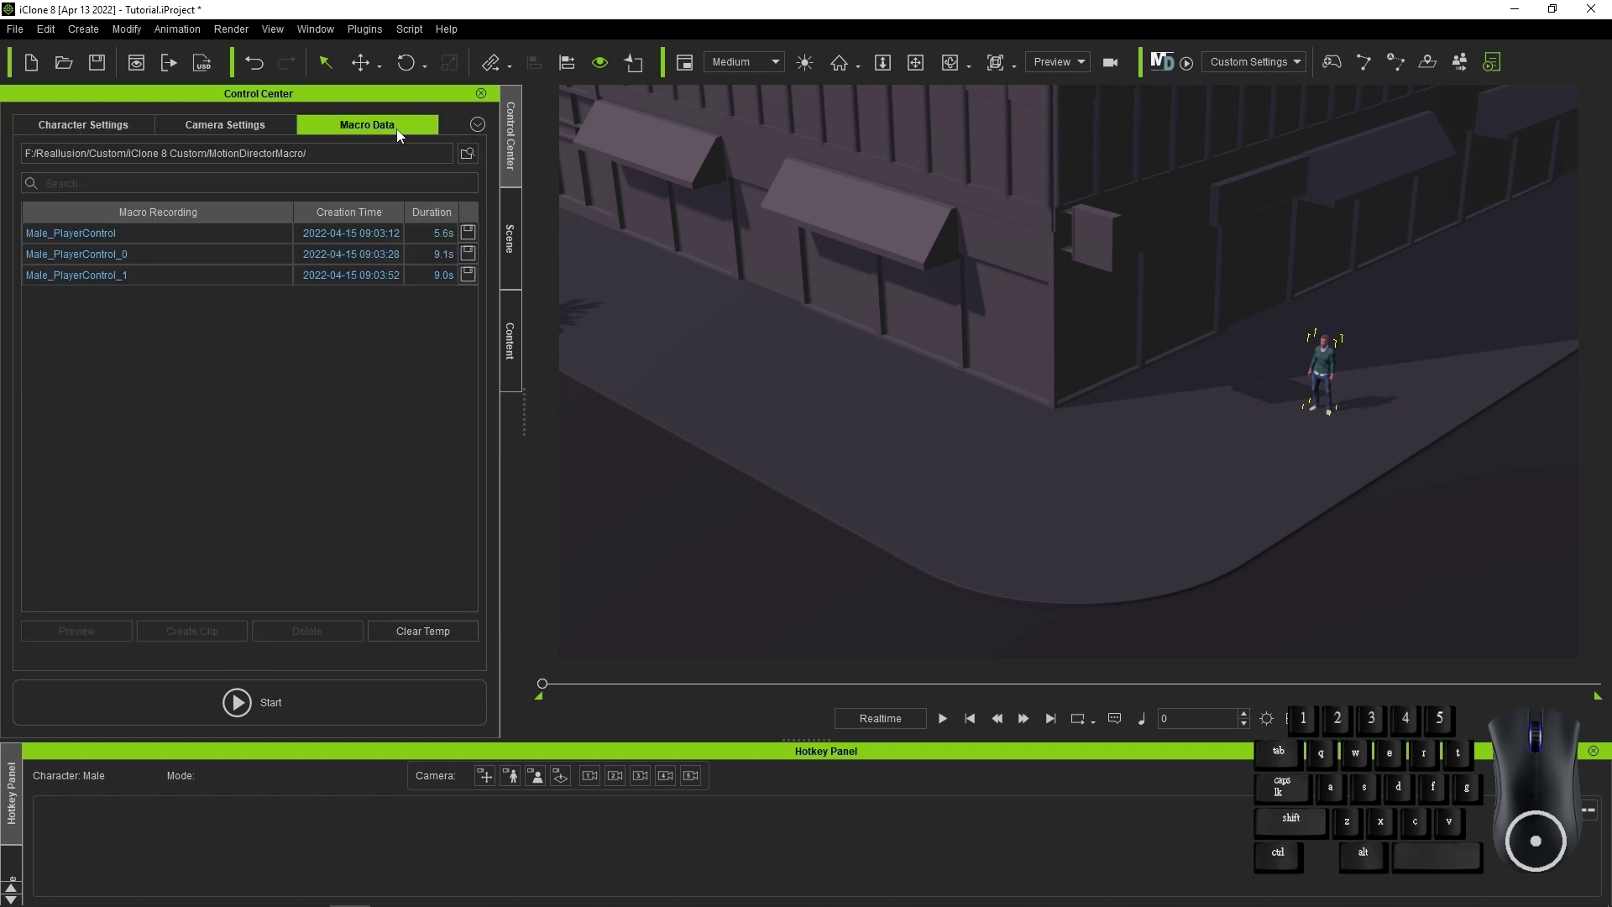
click(471, 232)
click(462, 253)
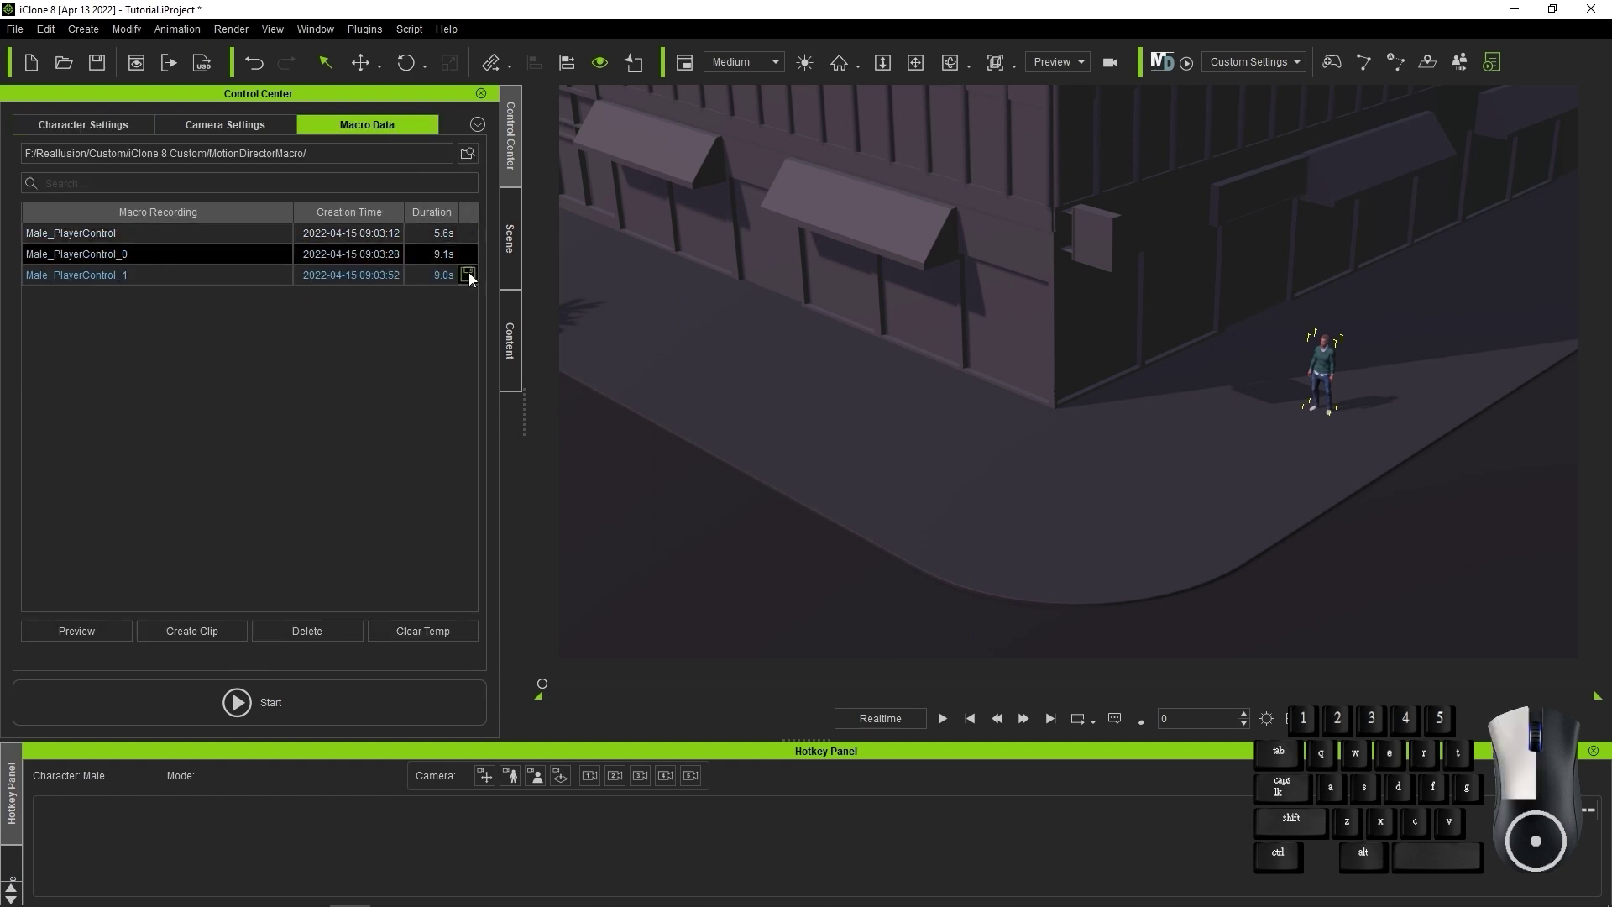
click(469, 276)
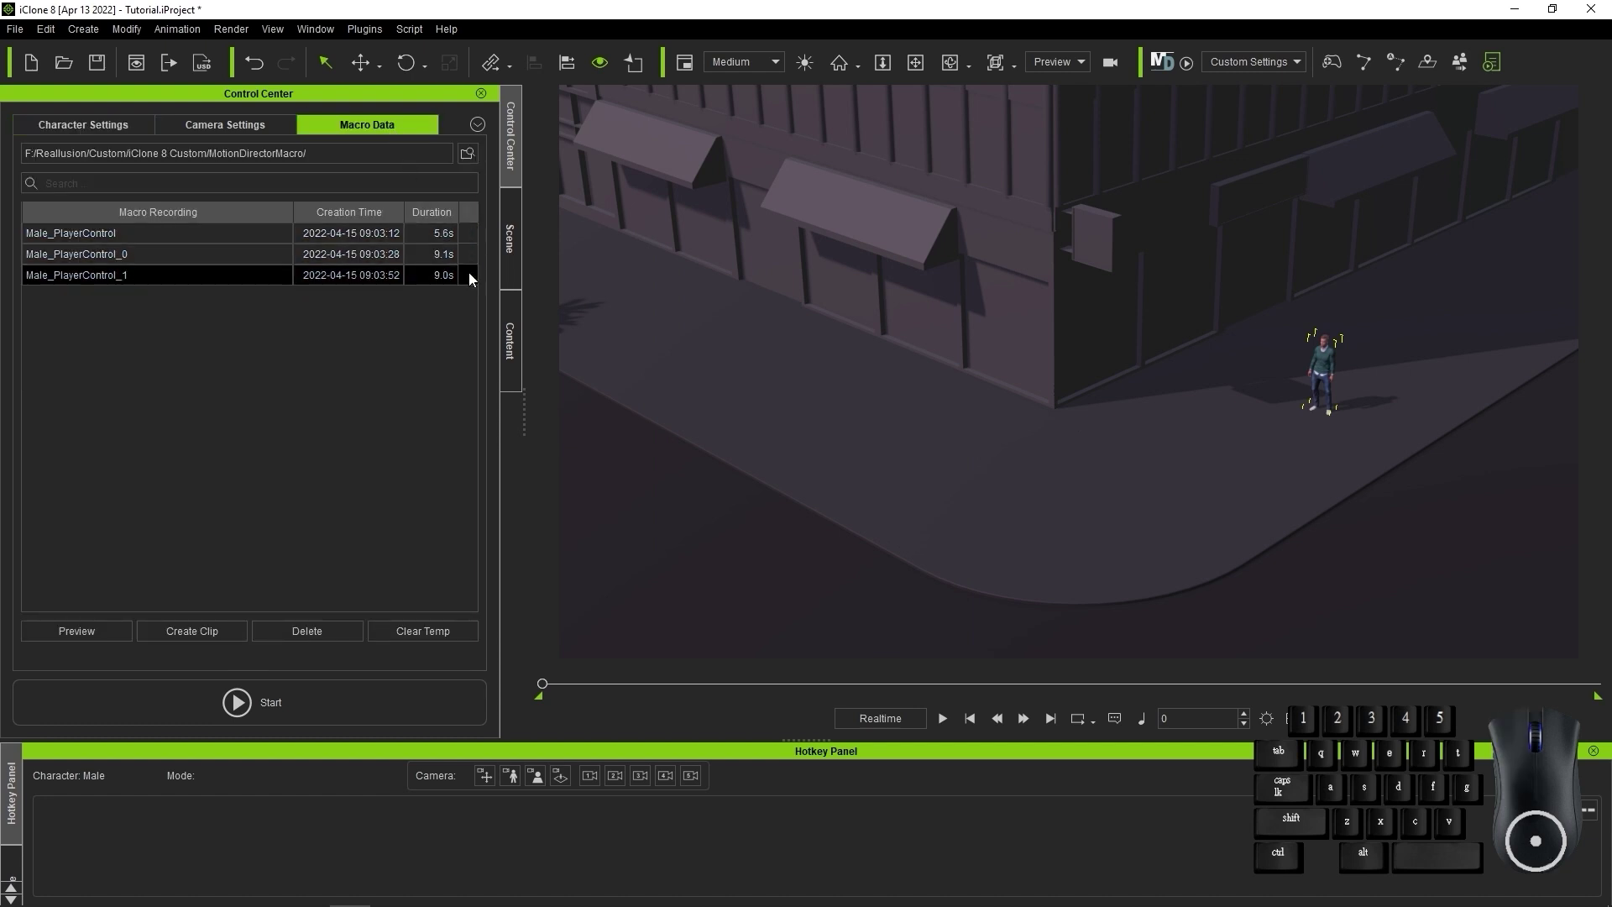
click(129, 133)
scroll(476, 435, down, 1)
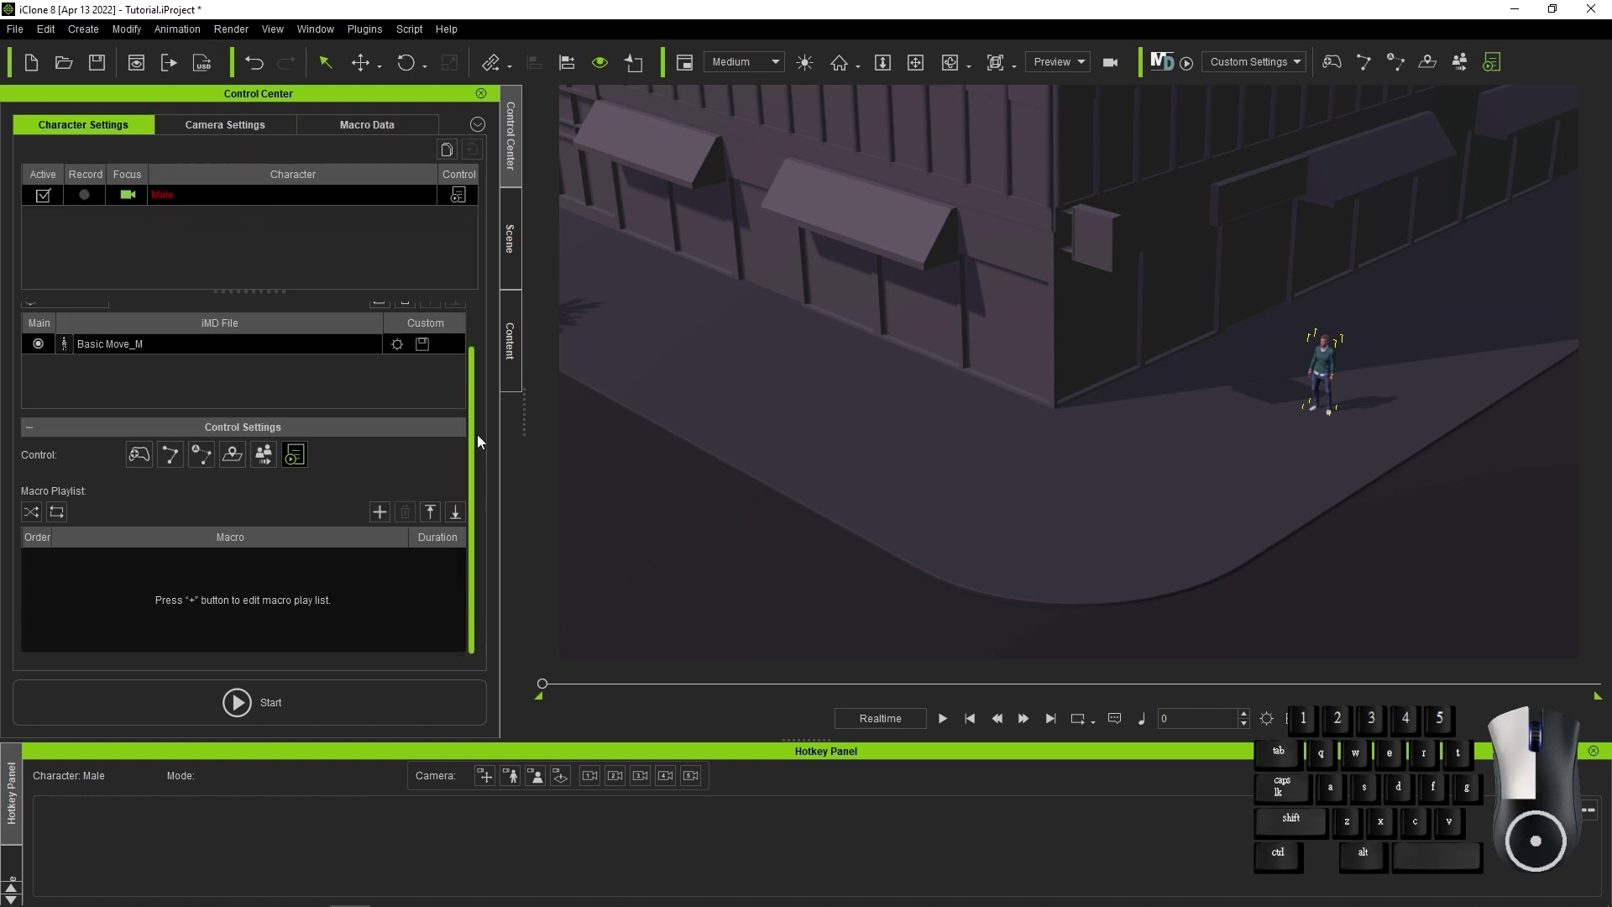
Add Male_PlayerControl, Male_PlayerControl_0 and Male_PlayerControl_1 from Source Macro Data to Male's playlist
click(380, 512)
click(833, 233)
ctrl+click(832, 252)
ctrl+click(827, 271)
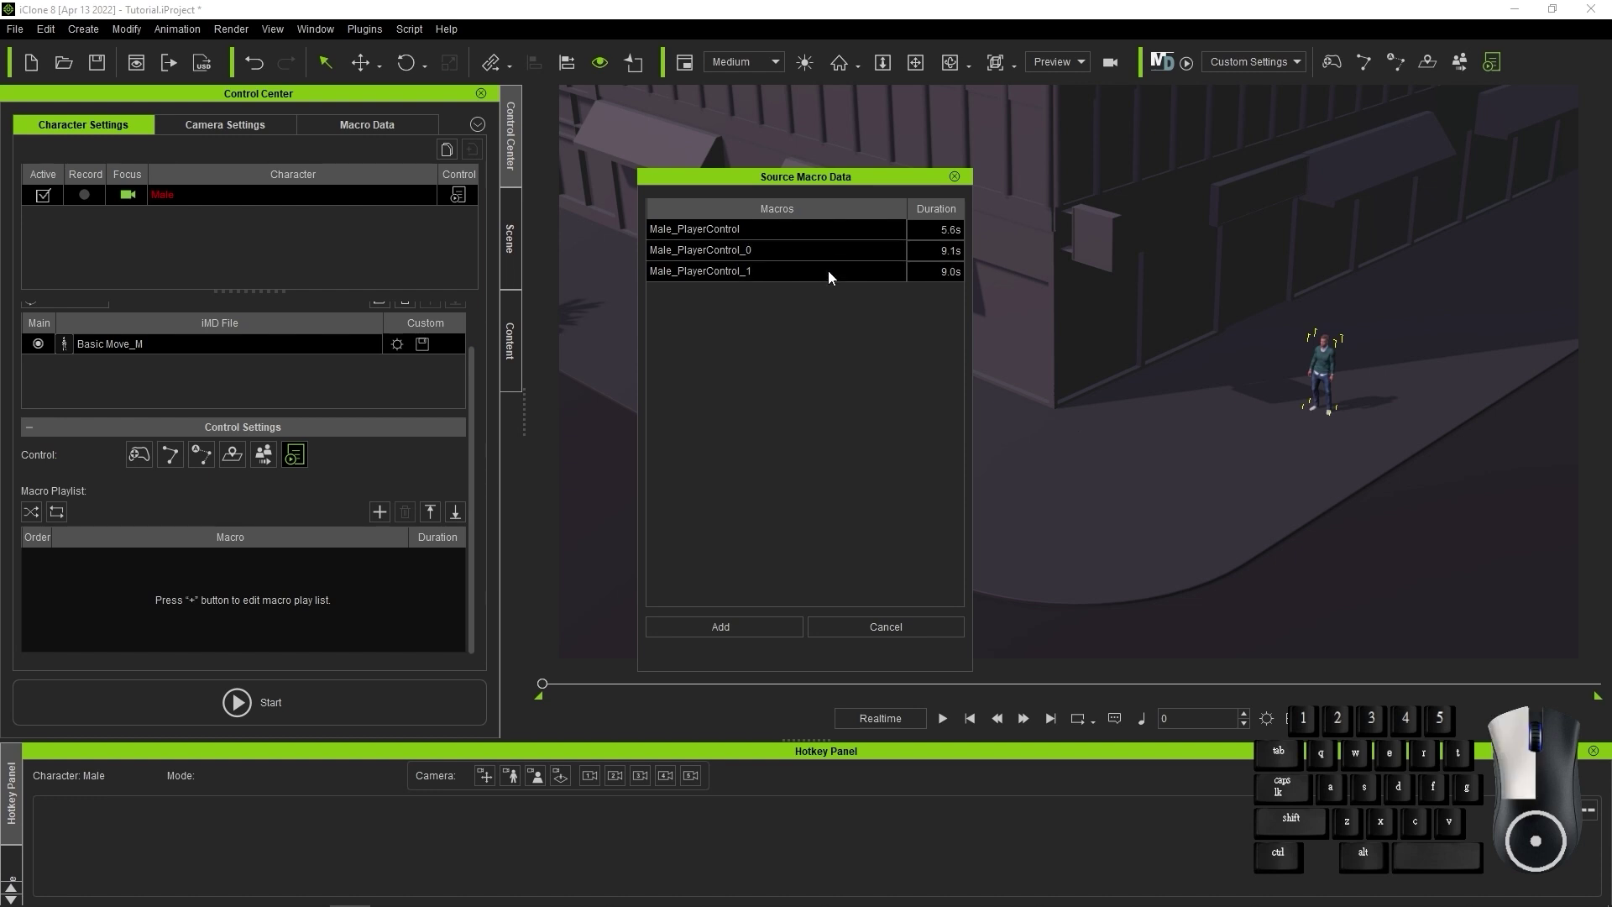
click(794, 626)
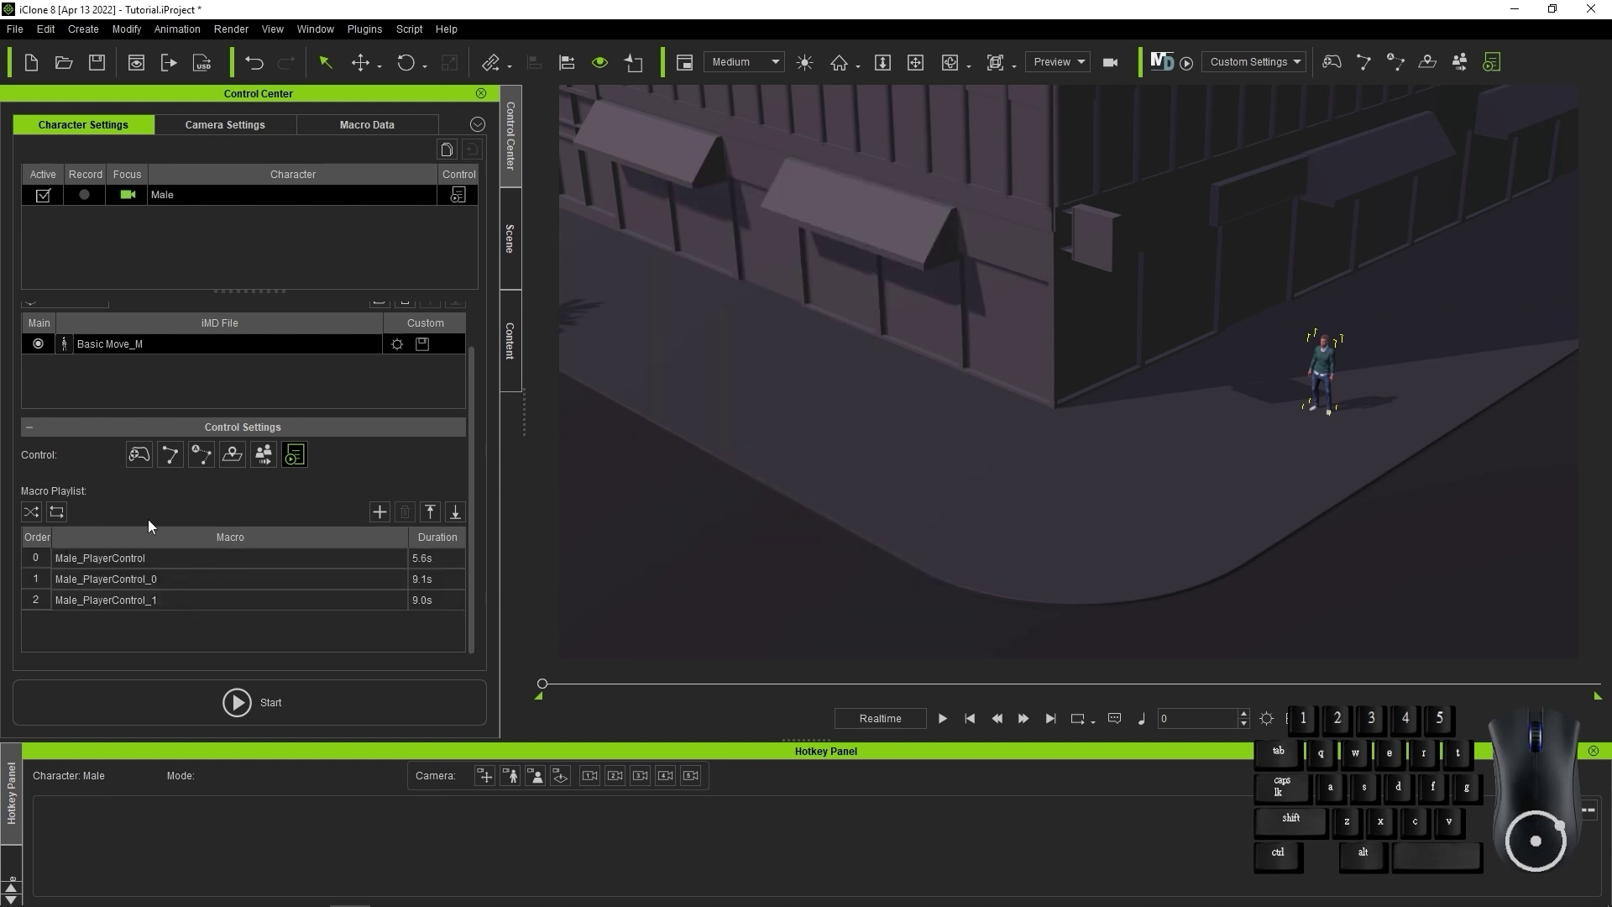
Move Male_PlayerControl down to the end and back up to the top of the playlist
click(356, 560)
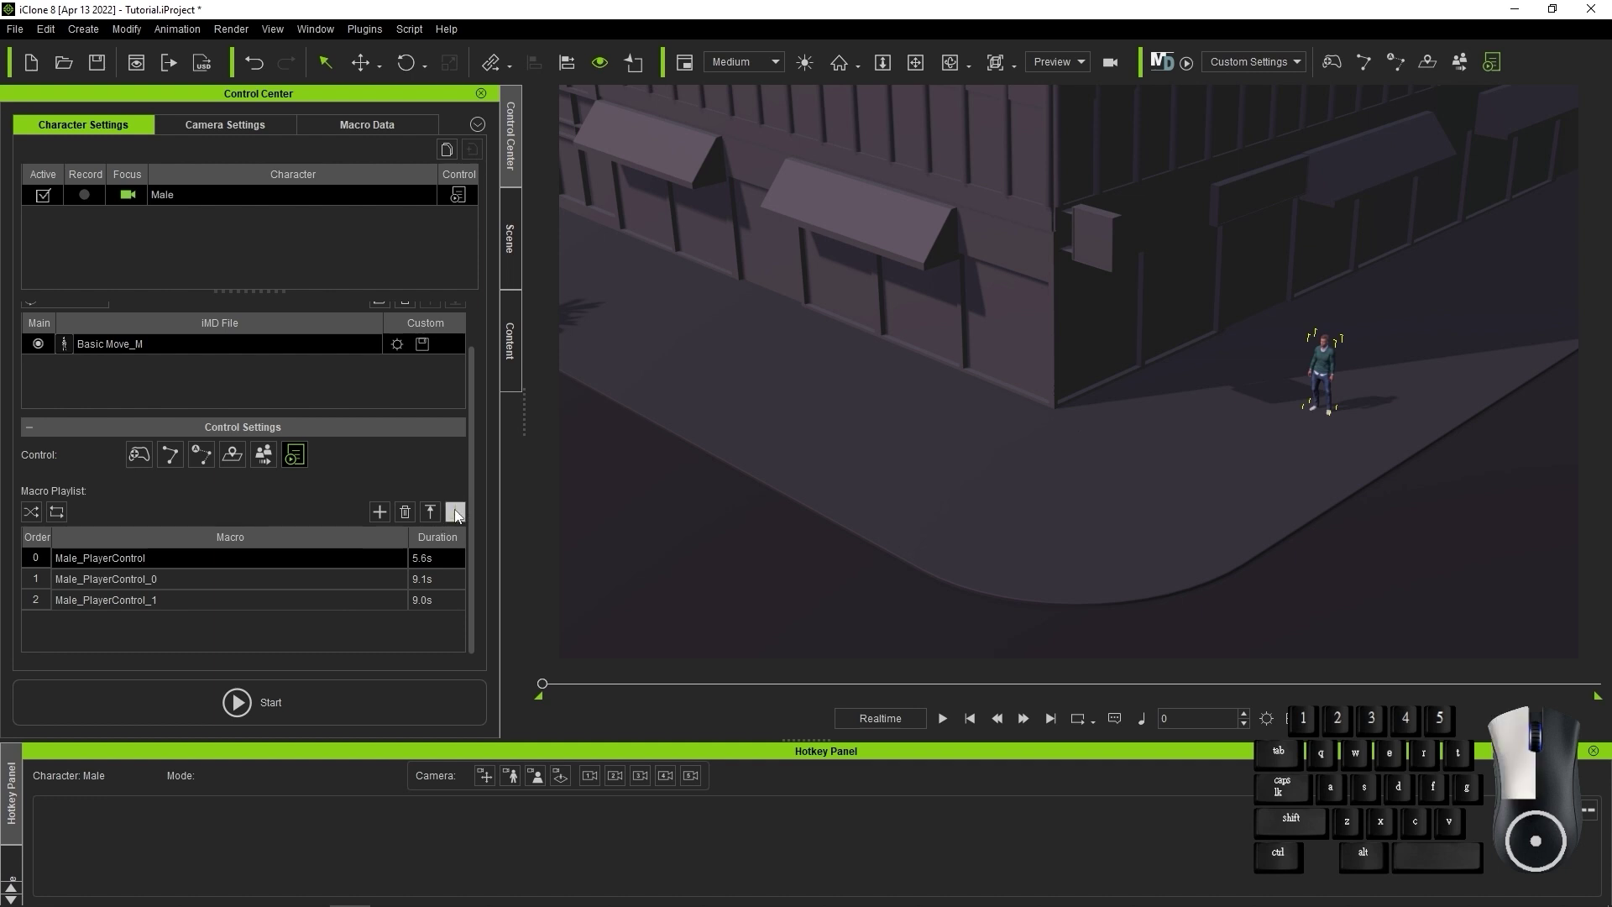
click(429, 512)
click(430, 511)
click(430, 511)
click(430, 511)
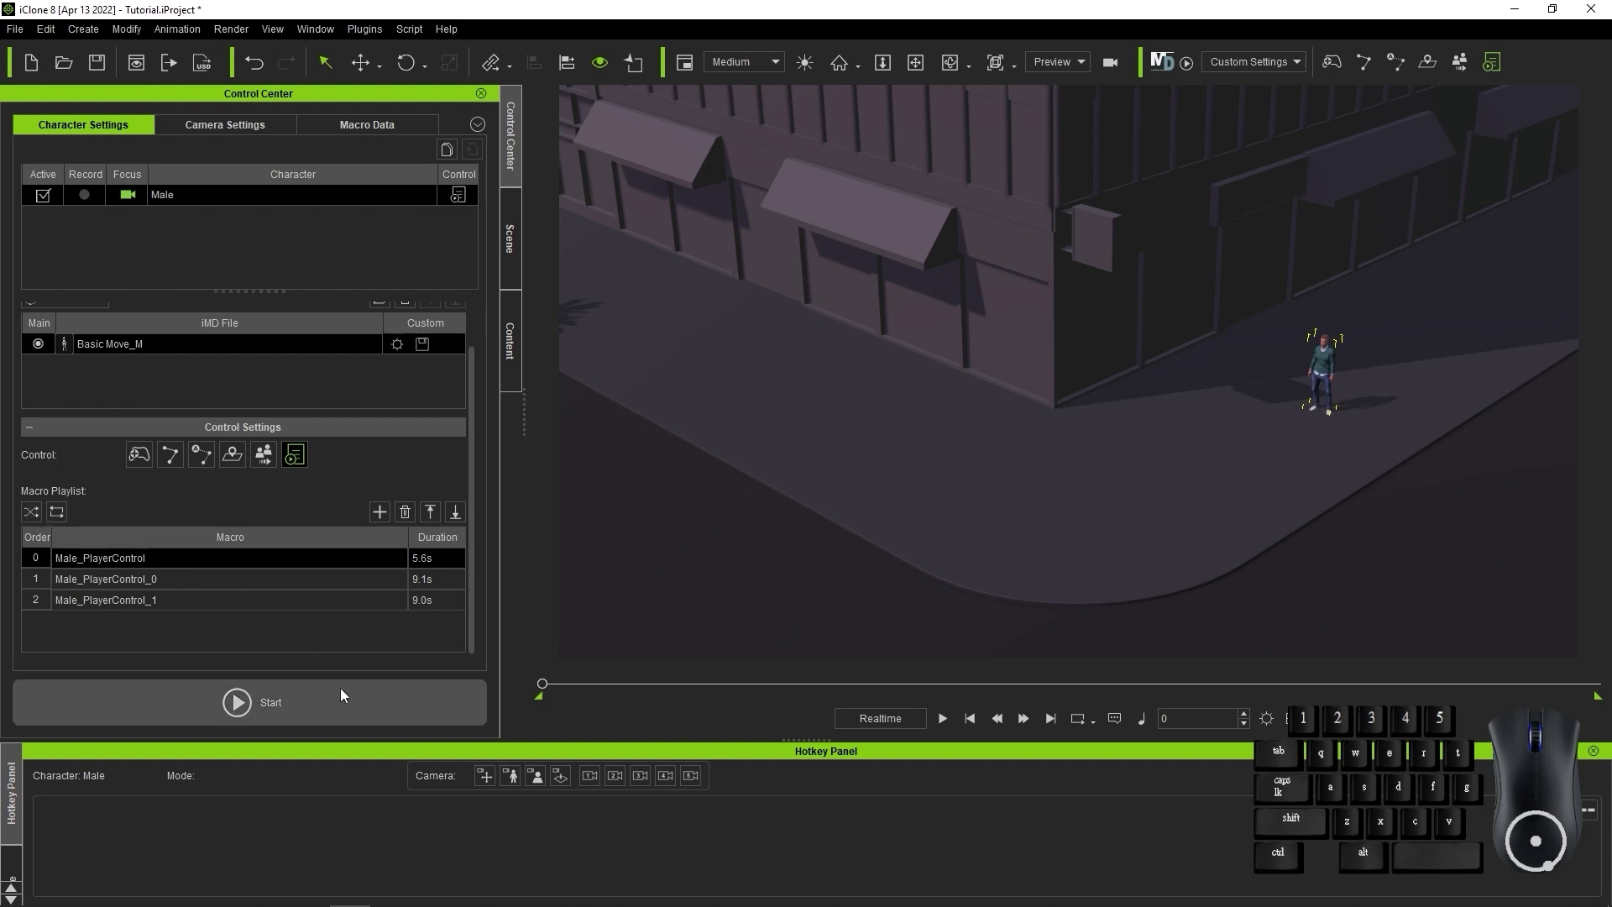
Play the three-macro playlist while orbiting the camera to follow Male along the street
click(415, 707)
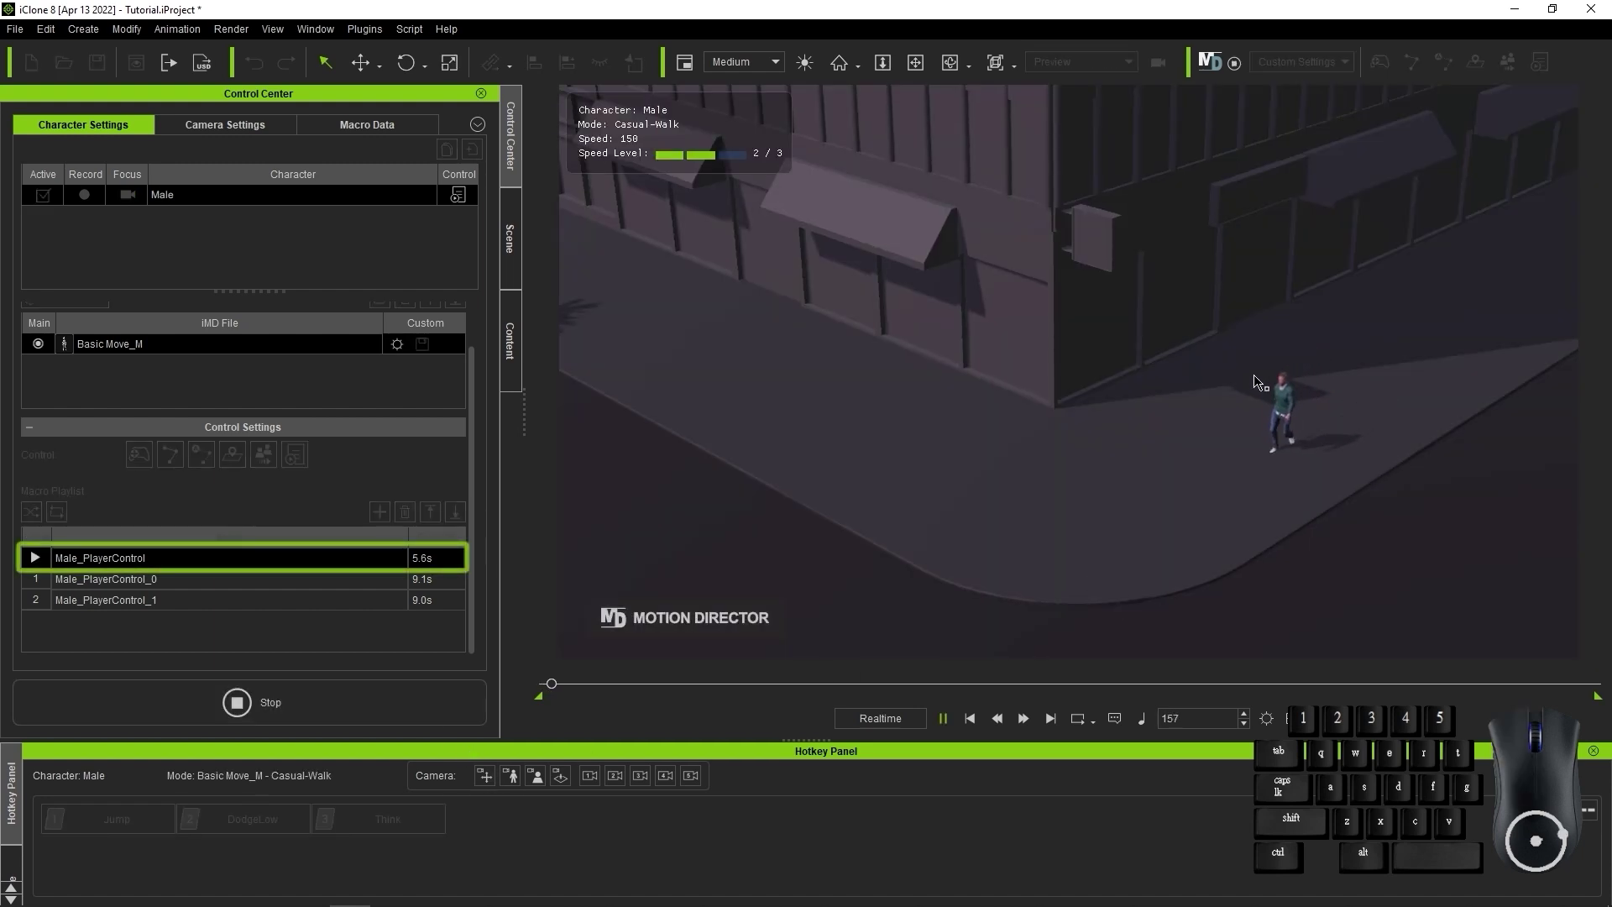
drag(1061, 625, 1196, 598)
drag(917, 499, 1043, 532)
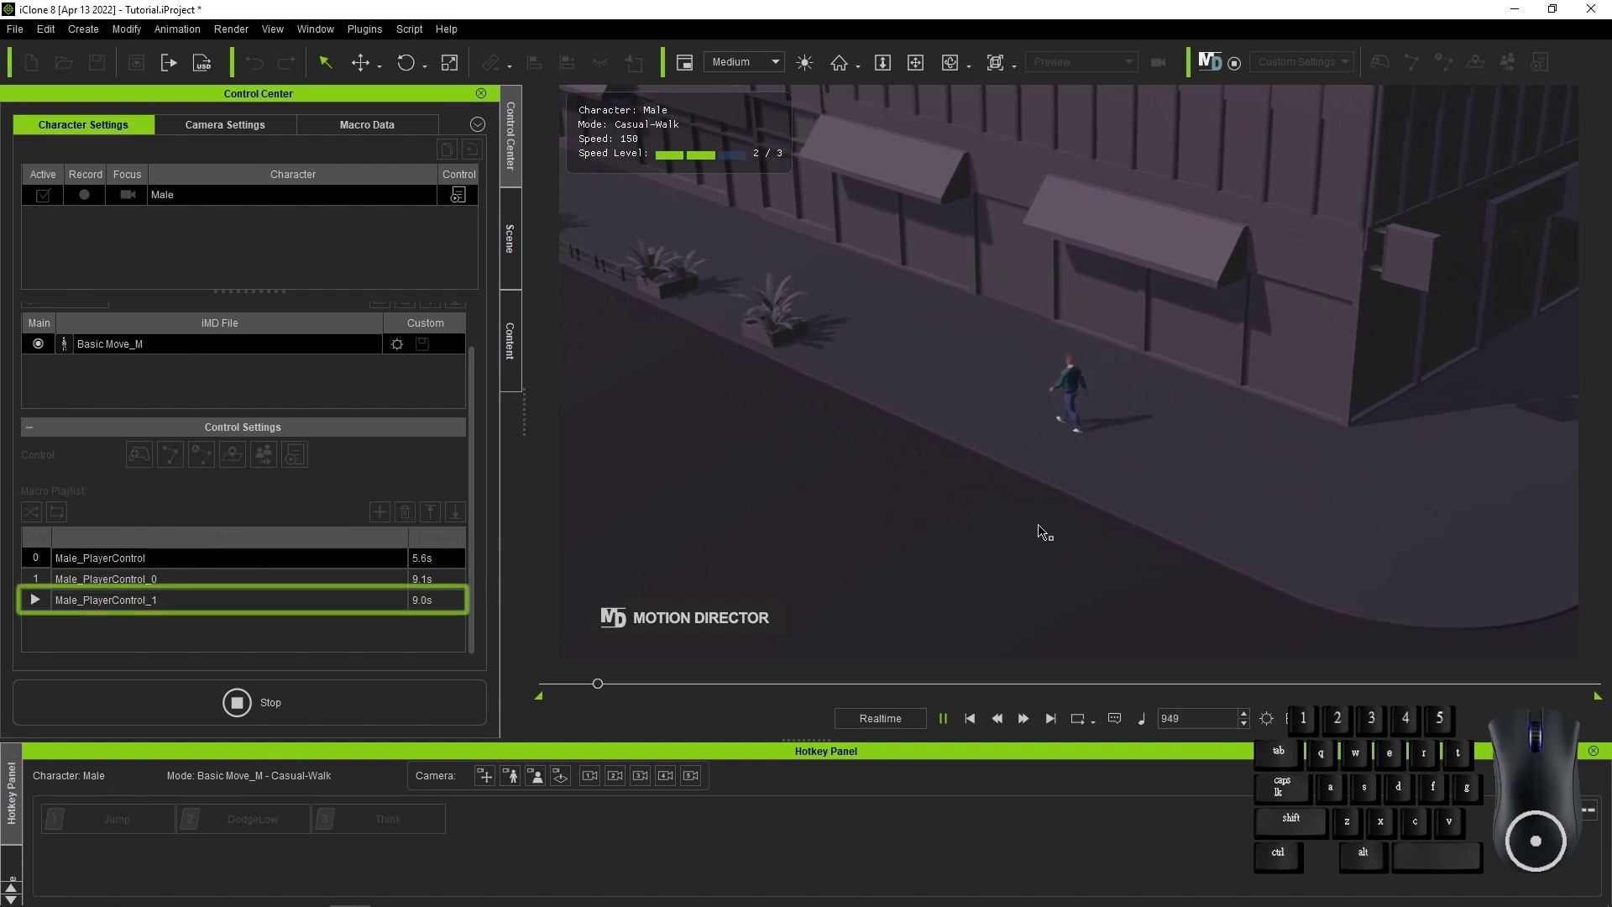
drag(971, 489, 1360, 606)
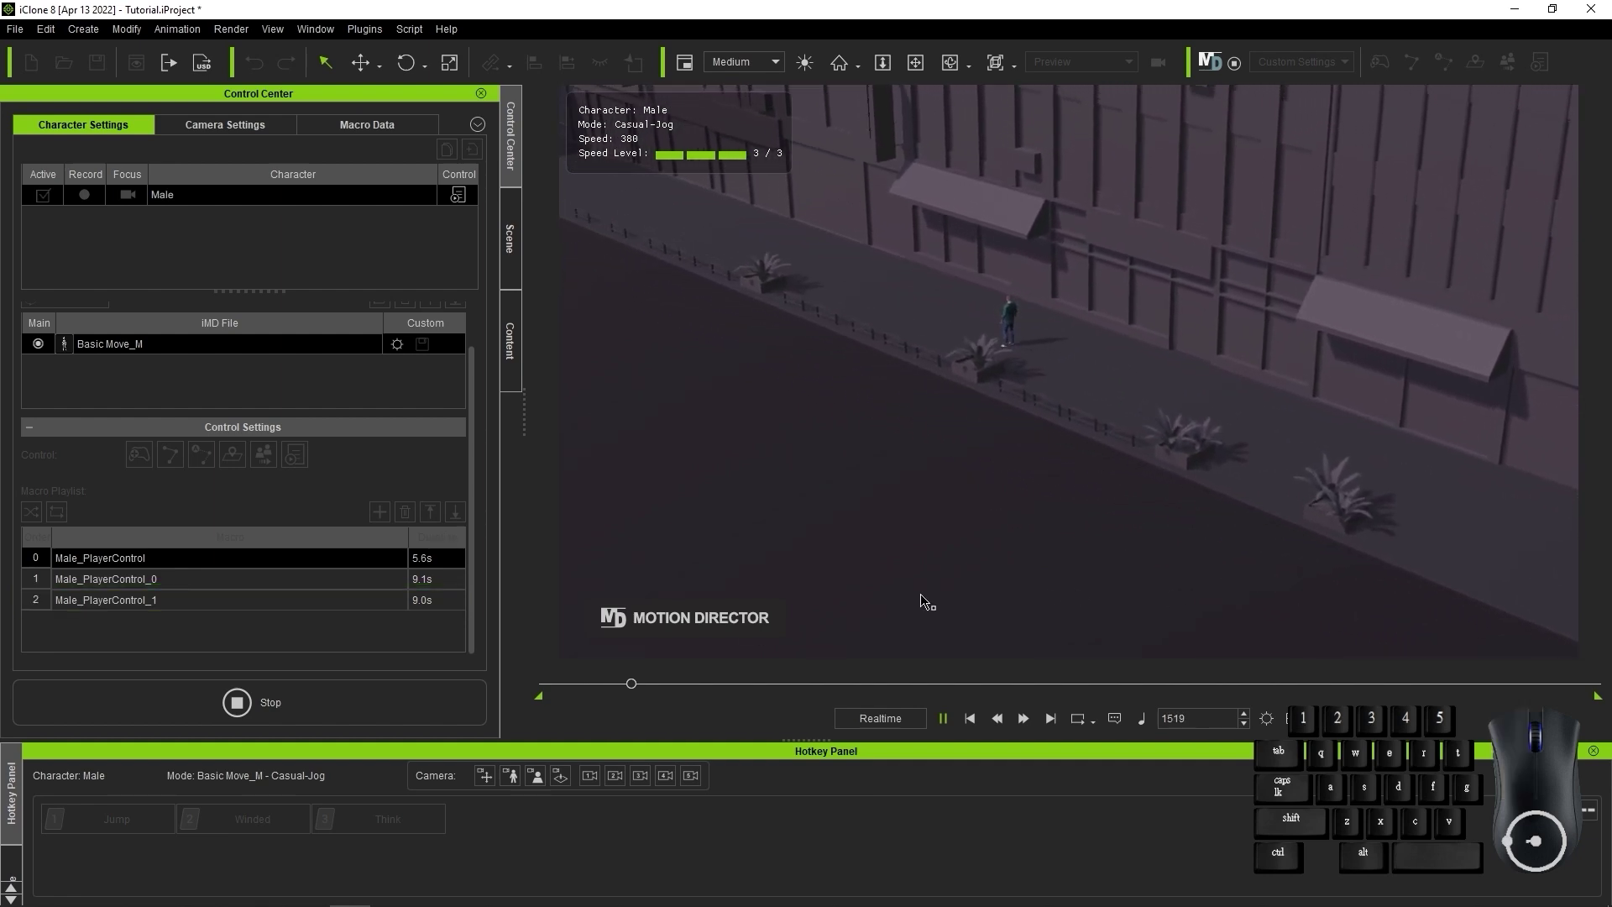
Stop playback and select the new 23.6s Male_MacroReplay recording in Macro Data
click(422, 698)
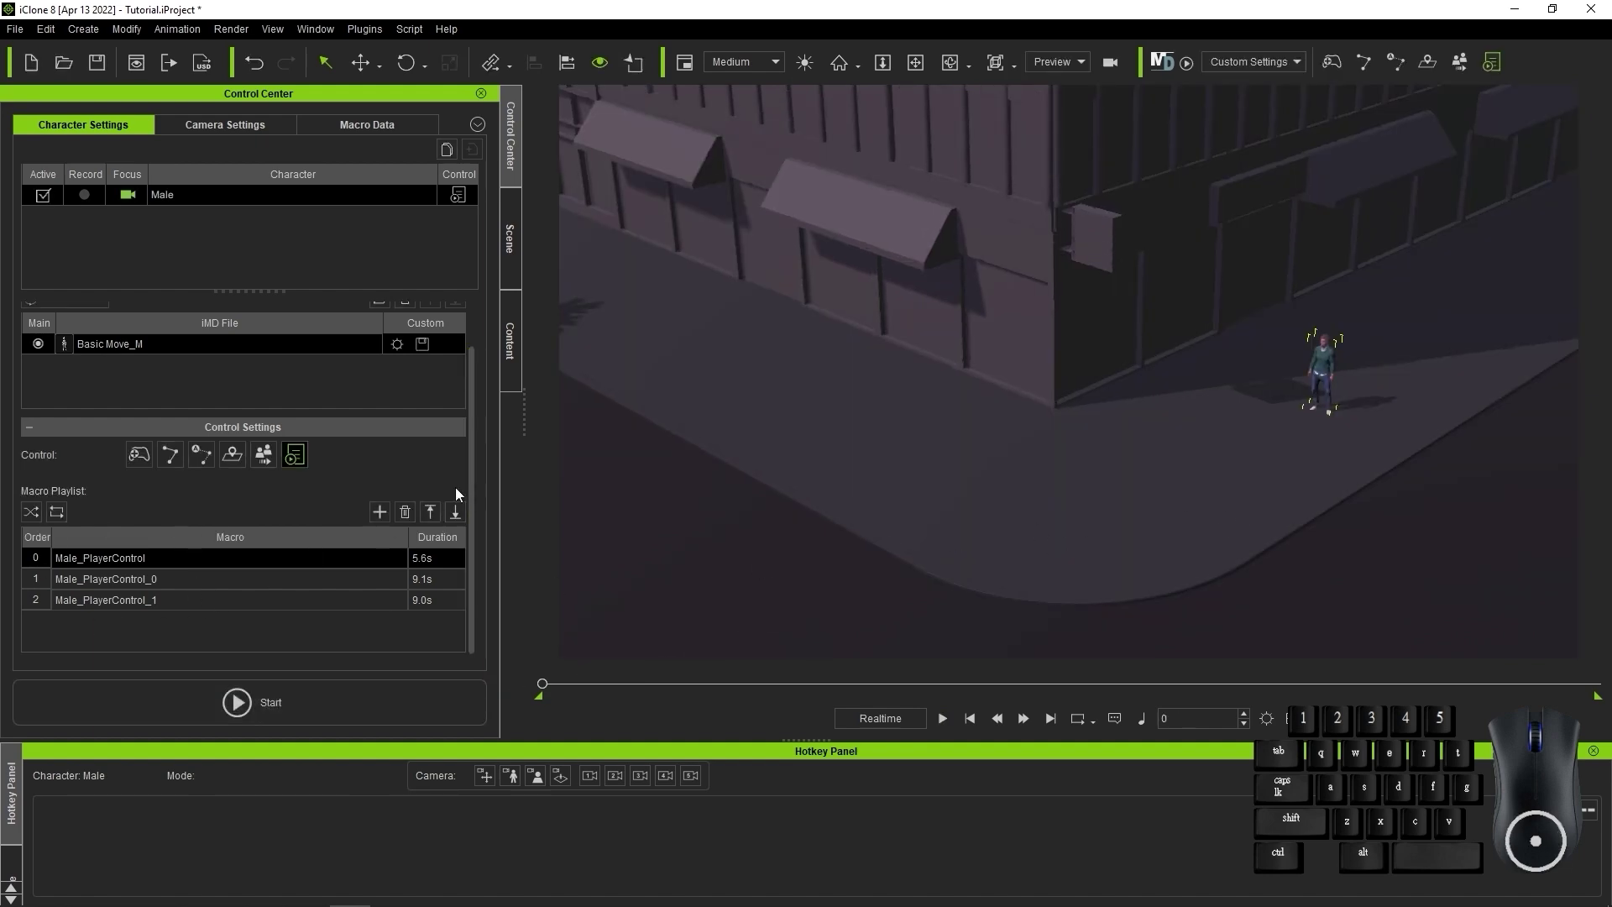
click(350, 126)
click(306, 234)
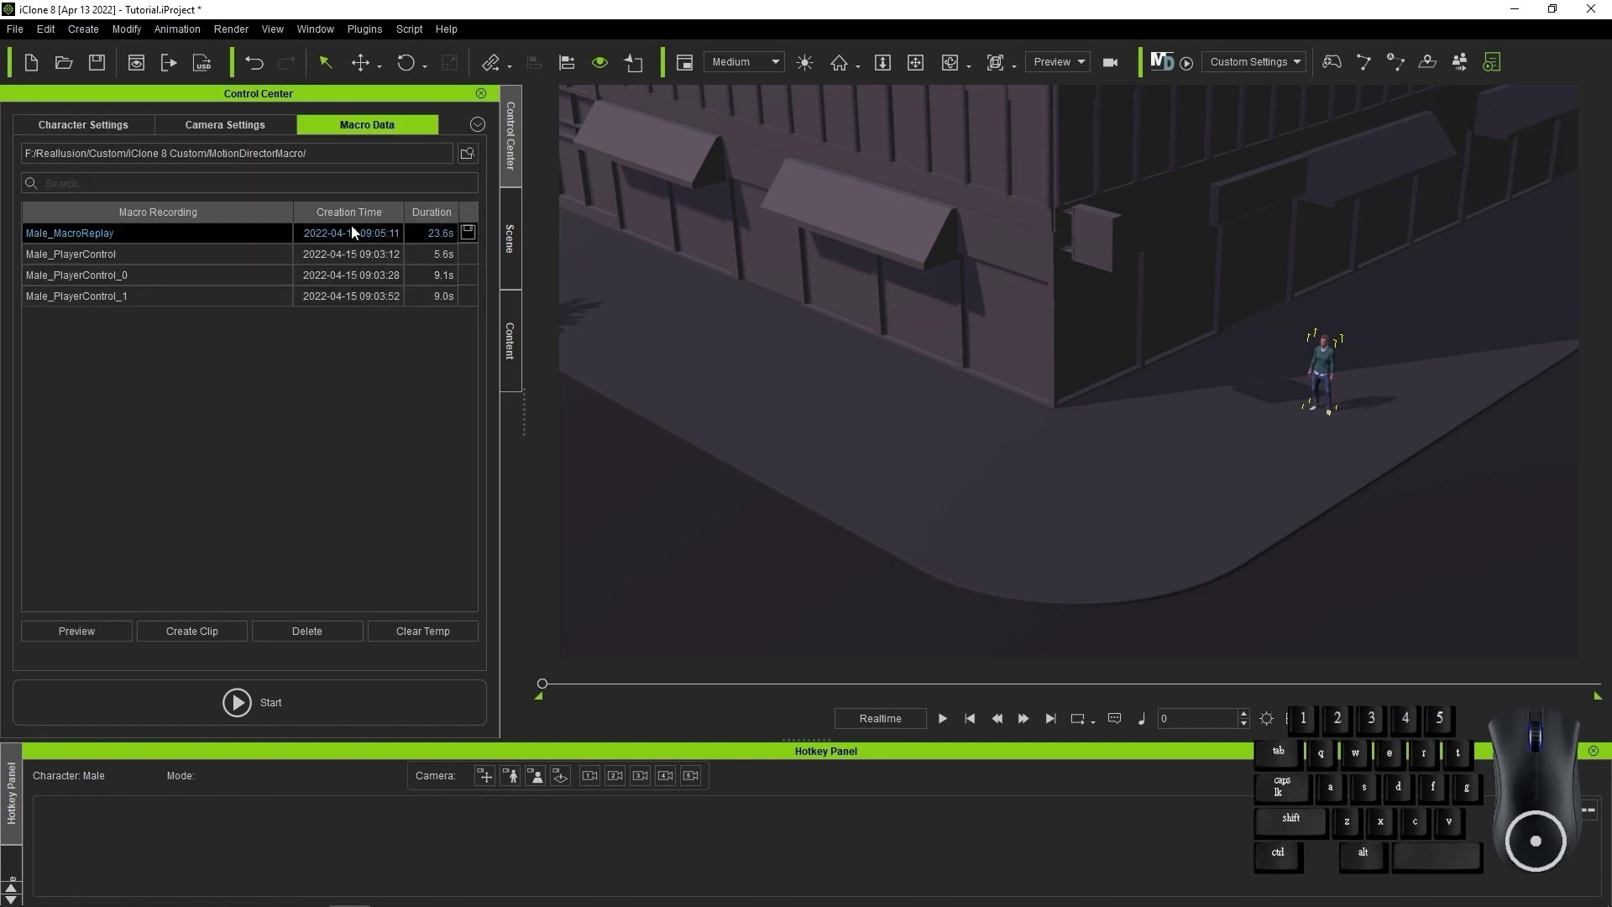